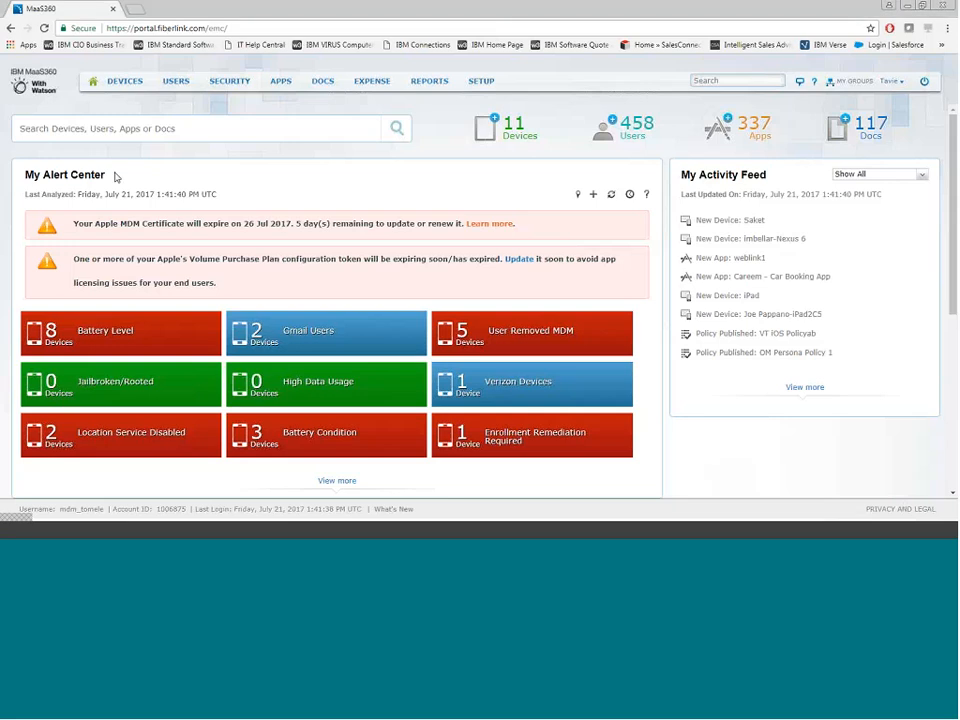
Examine the My Alert Center tiles, including the Battery Level, Gmail Users and High Data Usage alerts and their available actions
{"action": "left_click_drag", "start_coordinate": [115, 177], "coordinate": [30, 174]}
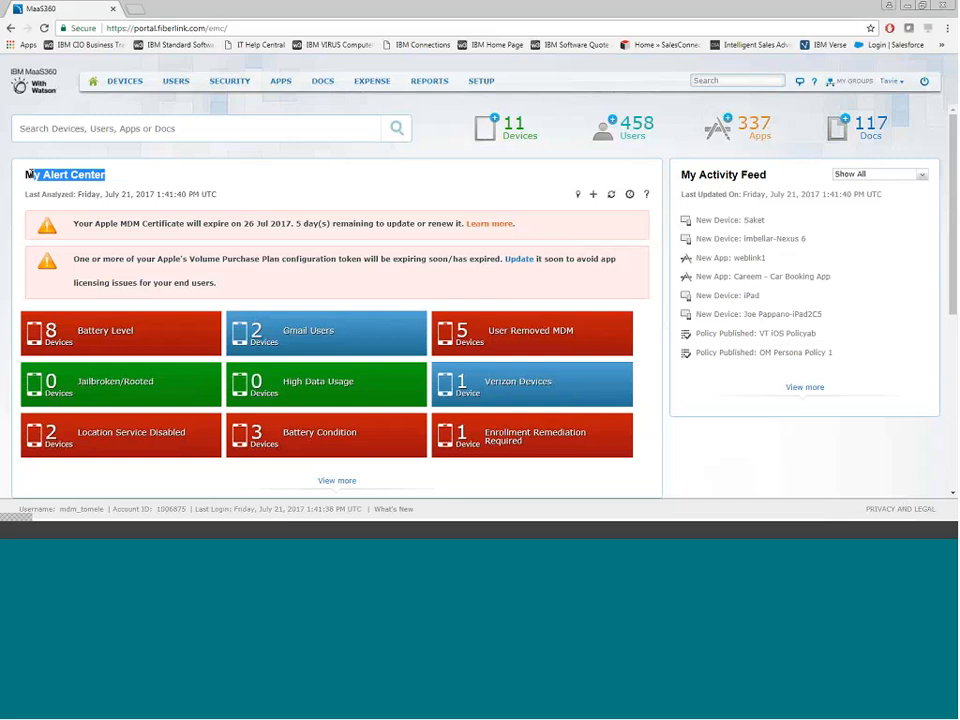
{"action": "mouse_move", "coordinate": [103, 332]}
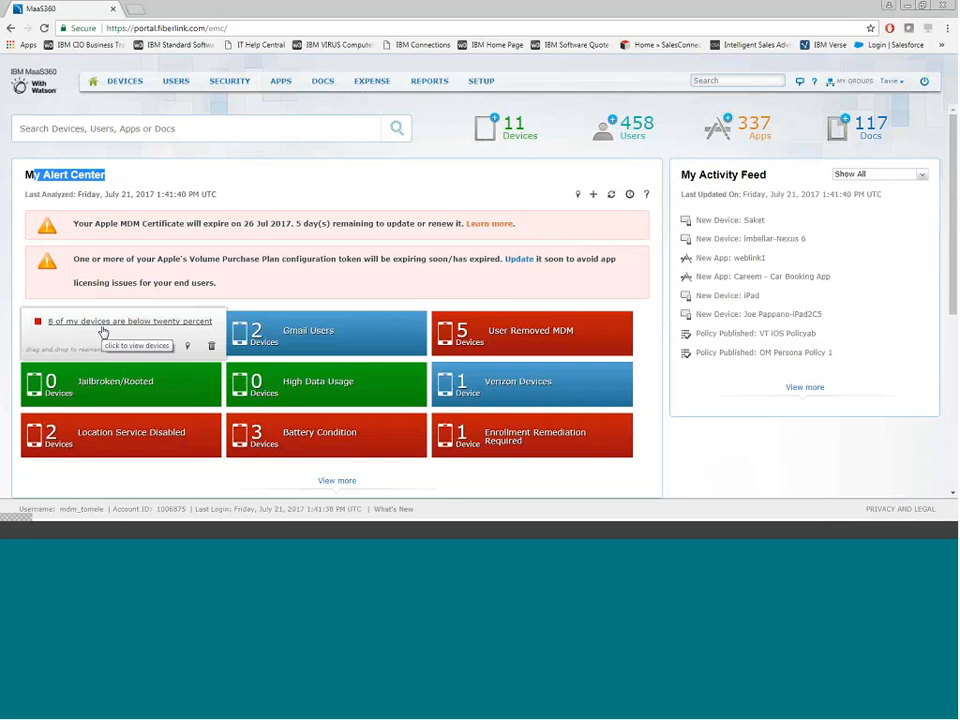
{"action": "mouse_move", "coordinate": [288, 342]}
{"action": "mouse_move", "coordinate": [320, 385]}
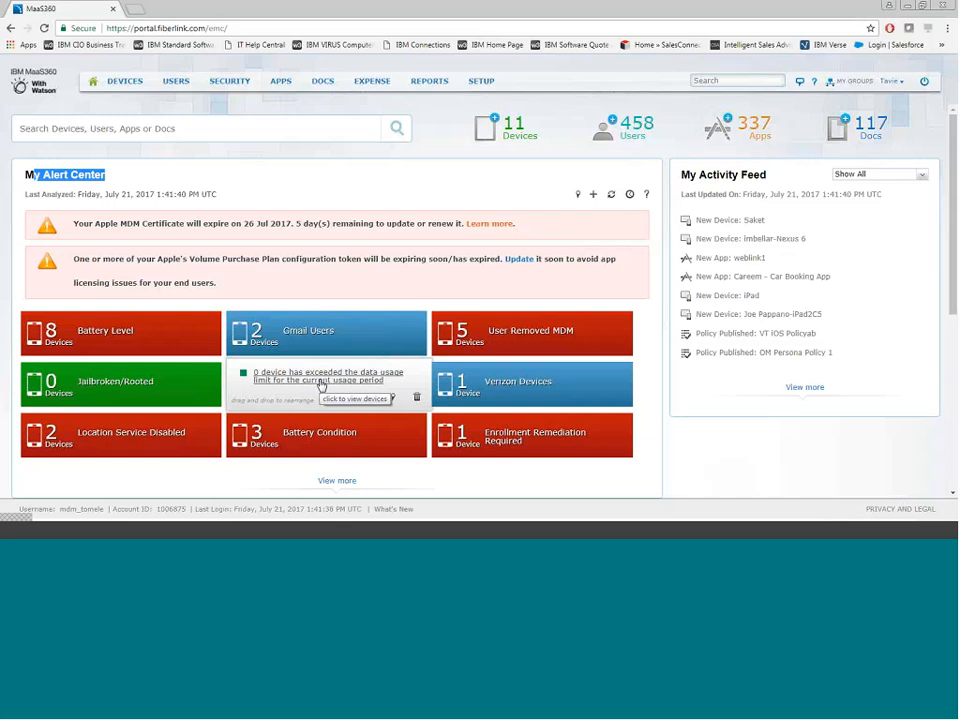
{"action": "mouse_move", "coordinate": [186, 343]}
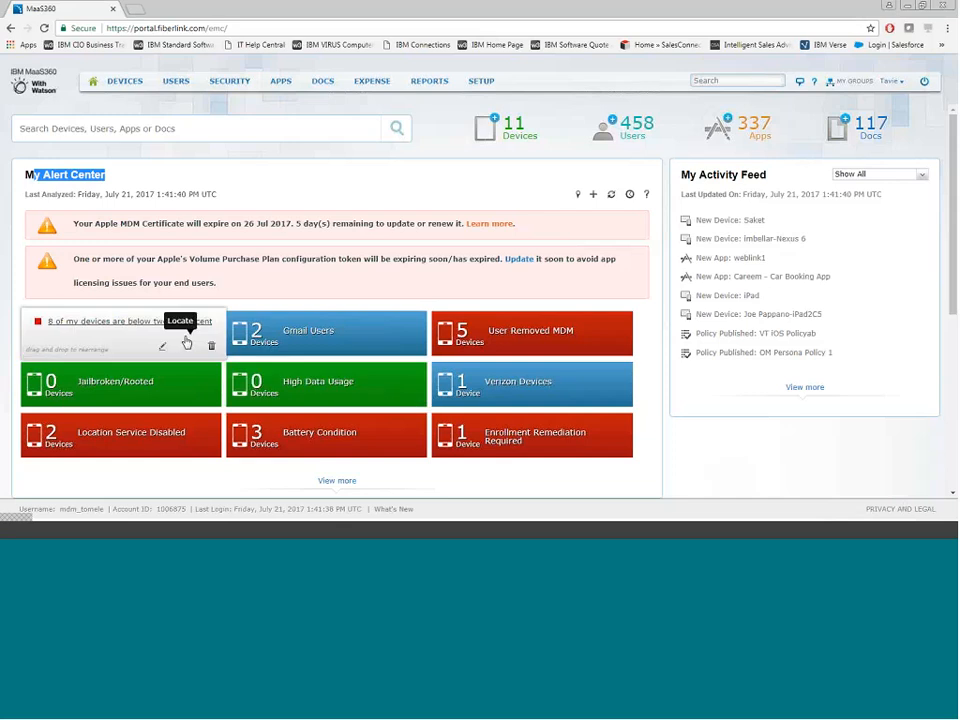
{"action": "mouse_move", "coordinate": [403, 349]}
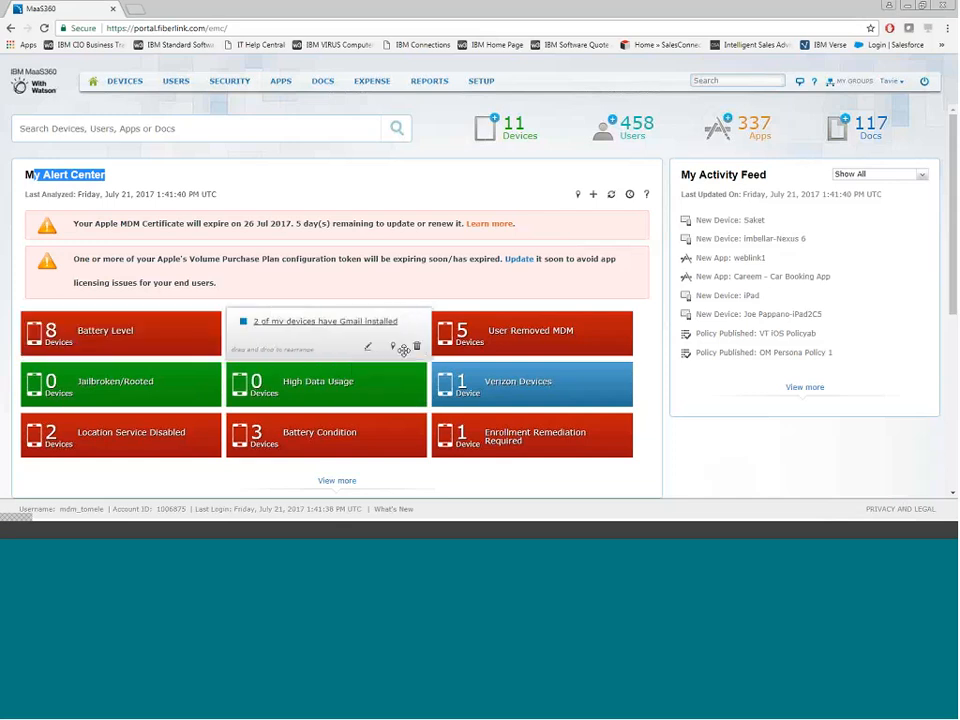
{"action": "mouse_move", "coordinate": [685, 248]}
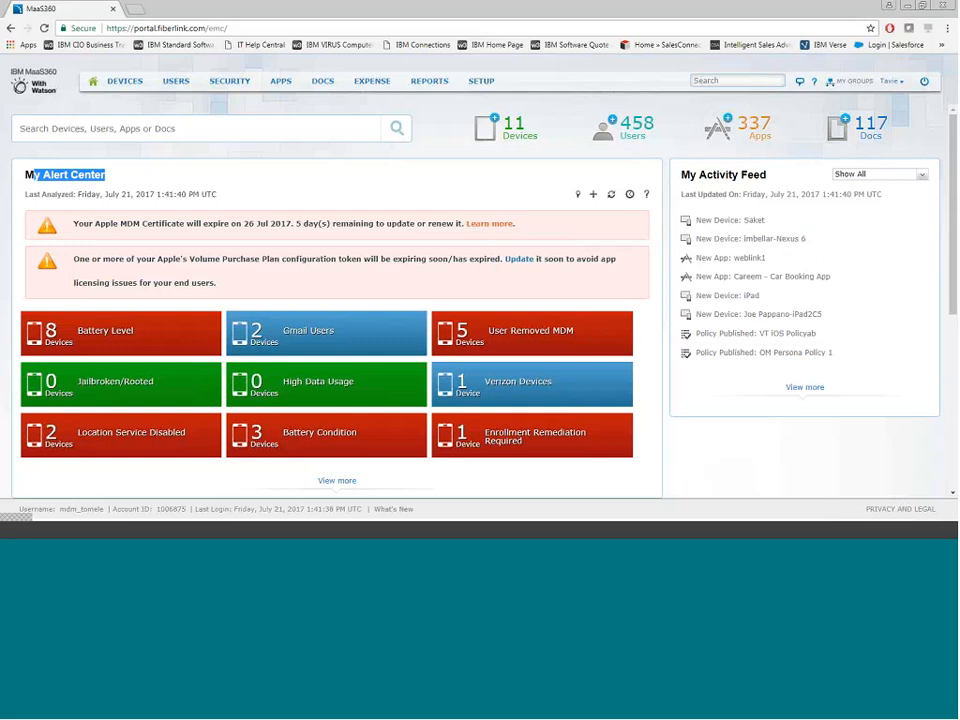
Look over the recent entries in My Activity Feed and filter the feed to Compliance Events
{"action": "left_click_drag", "start_coordinate": [681, 175], "coordinate": [768, 172]}
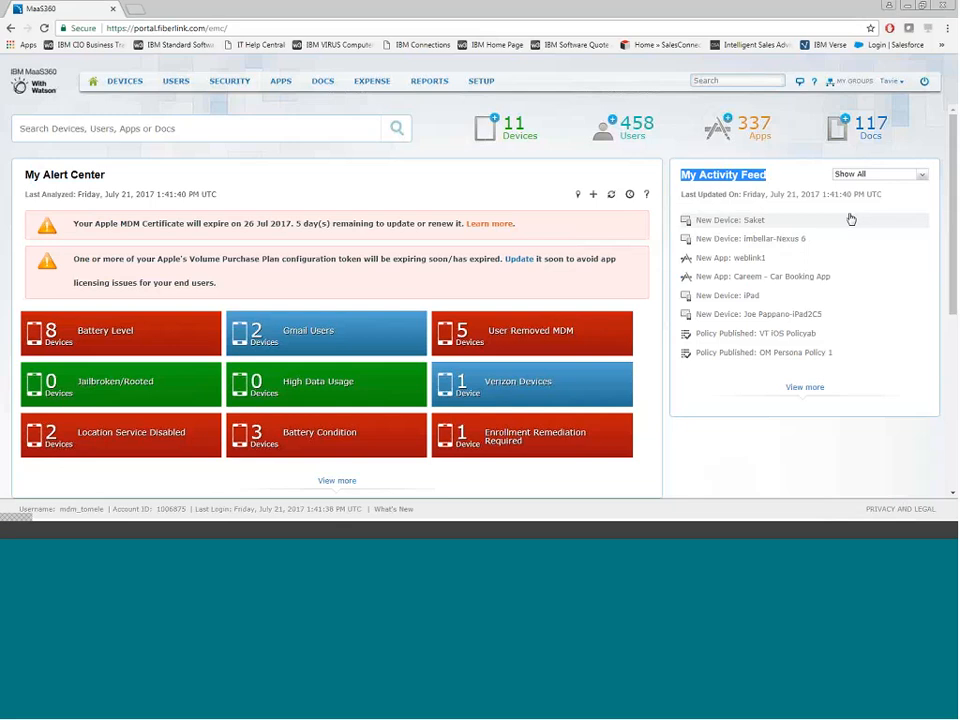
{"action": "mouse_move", "coordinate": [848, 227]}
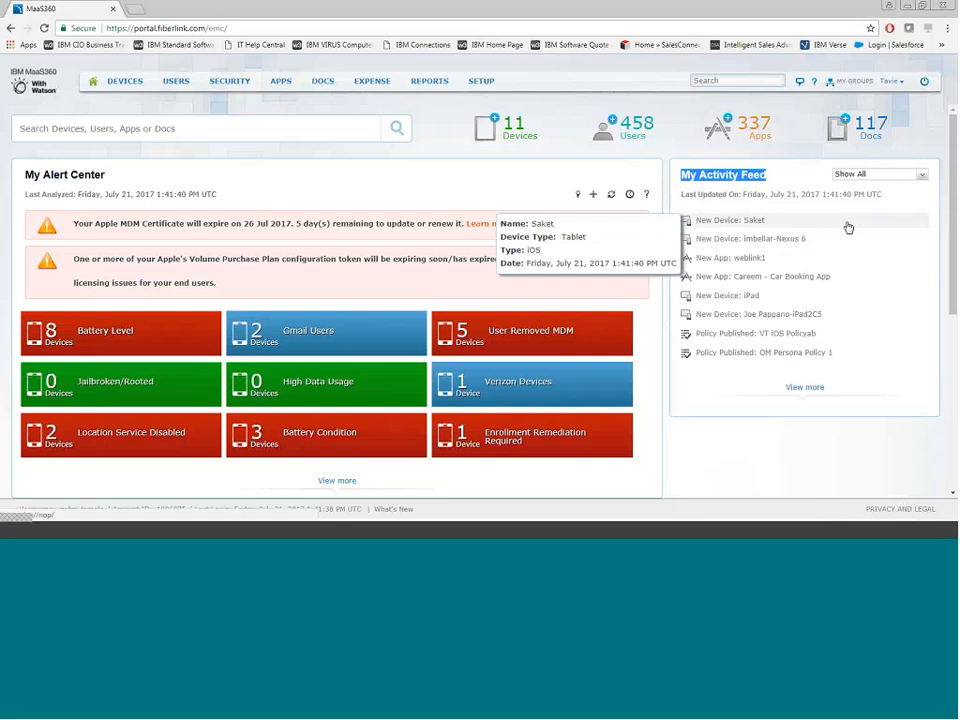
{"action": "mouse_move", "coordinate": [842, 269]}
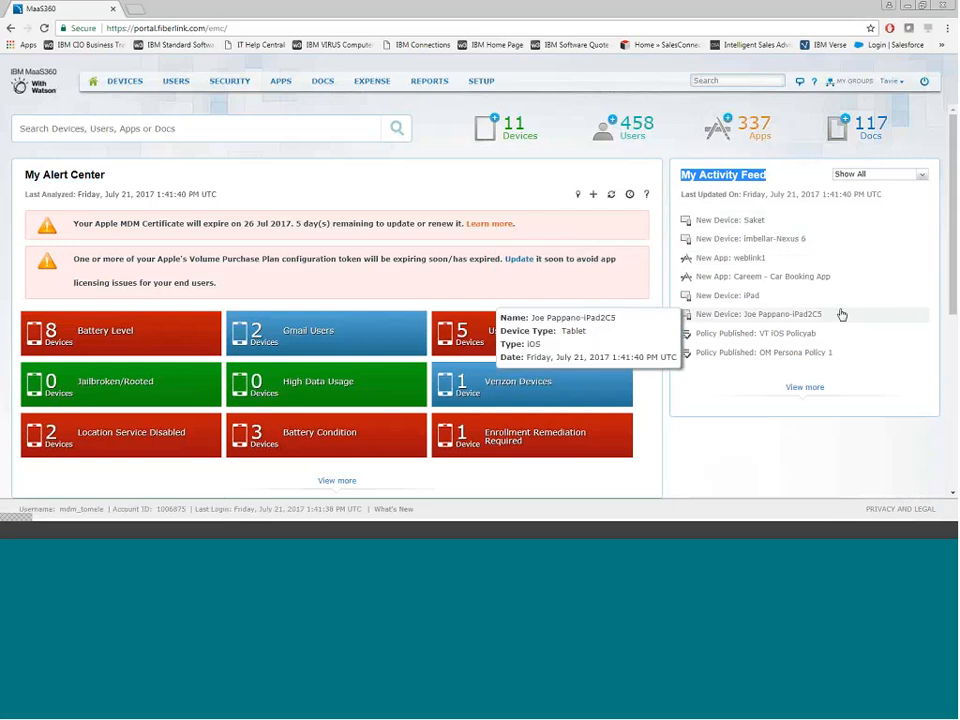
{"action": "left_click", "coordinate": [924, 176]}
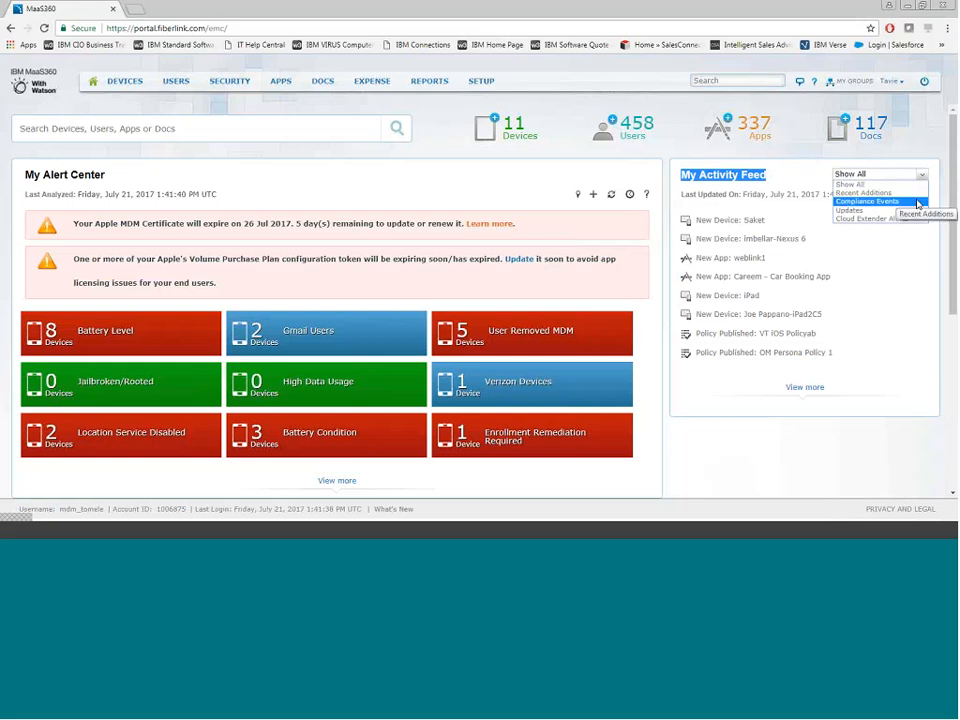
{"action": "left_click", "coordinate": [918, 202]}
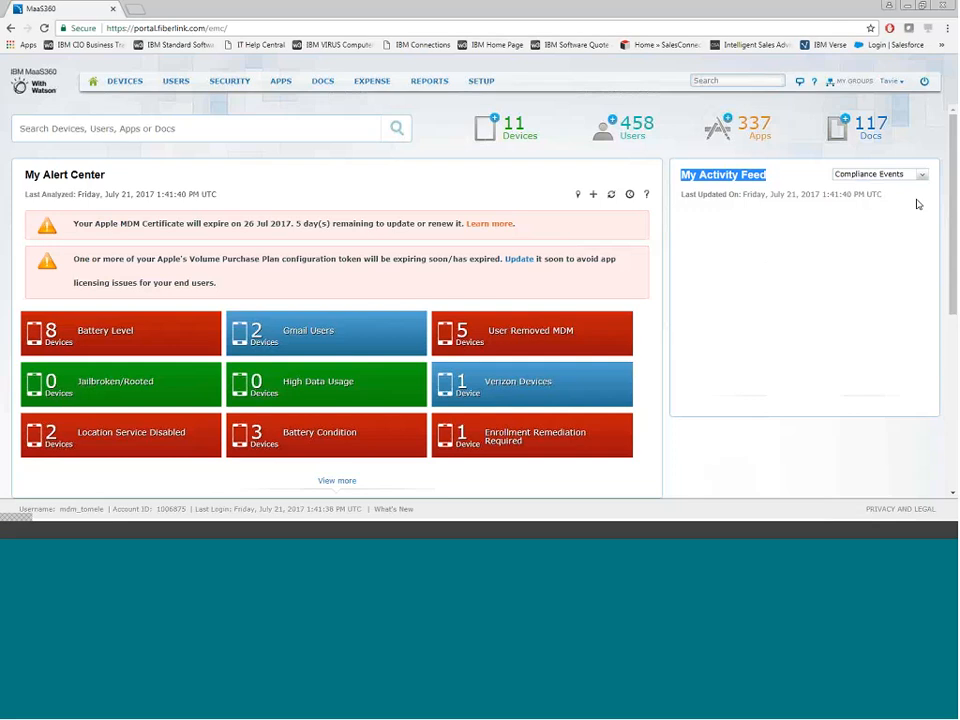
Search devices, users, apps and docs for "ipad" and browse the suggested results through to the Docs section
{"action": "left_click", "coordinate": [246, 139]}
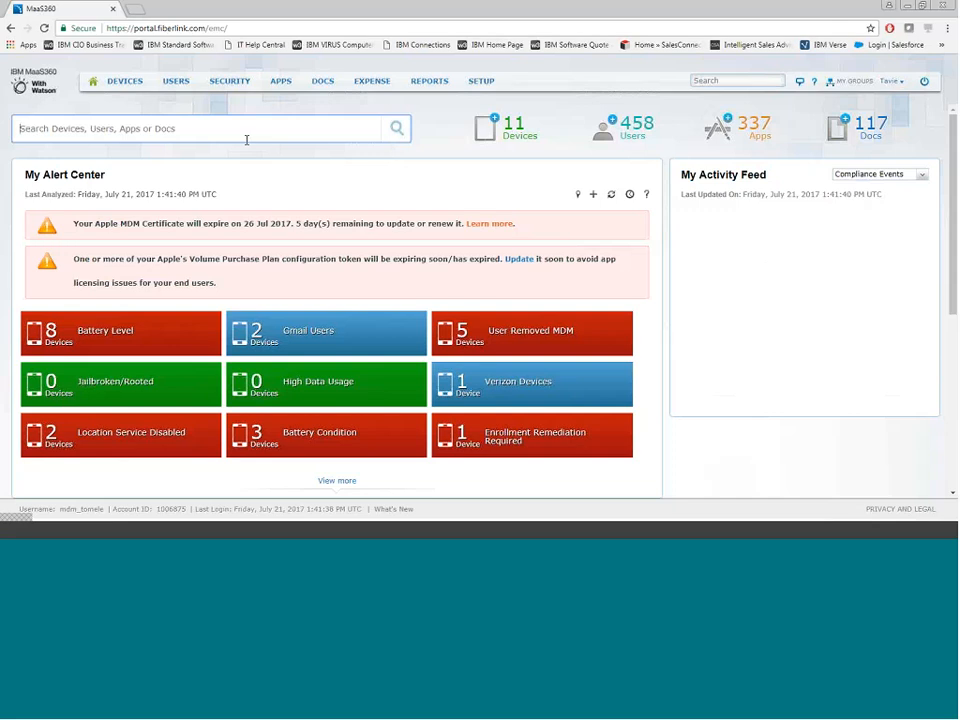
{"action": "type", "text": "ipad"}
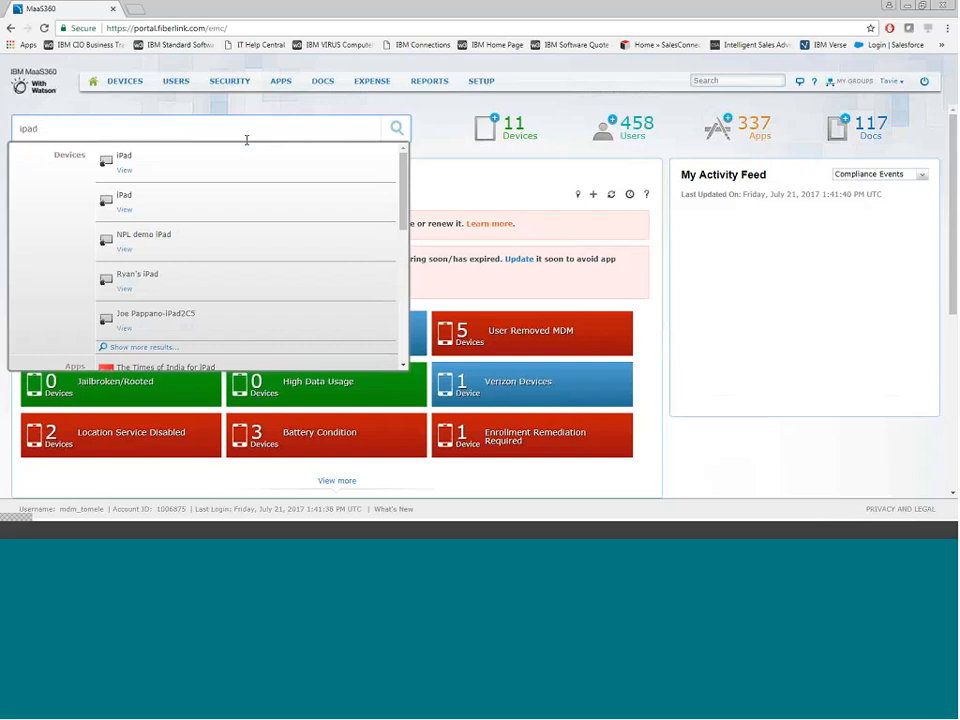
{"action": "left_click_drag", "start_coordinate": [404, 181], "coordinate": [403, 312]}
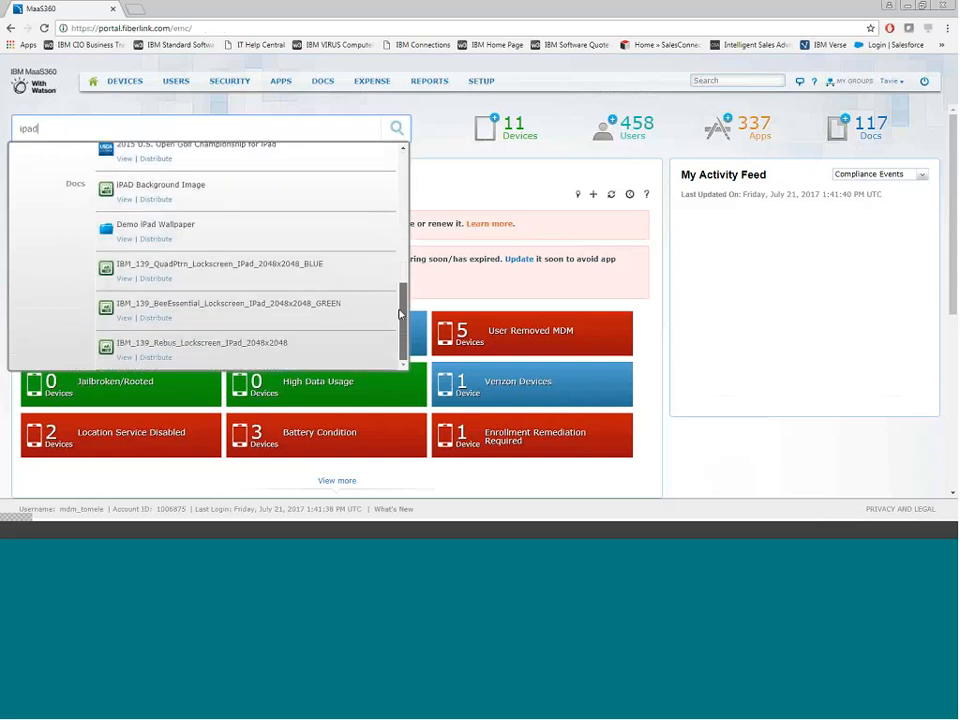
{"action": "left_click", "coordinate": [414, 222]}
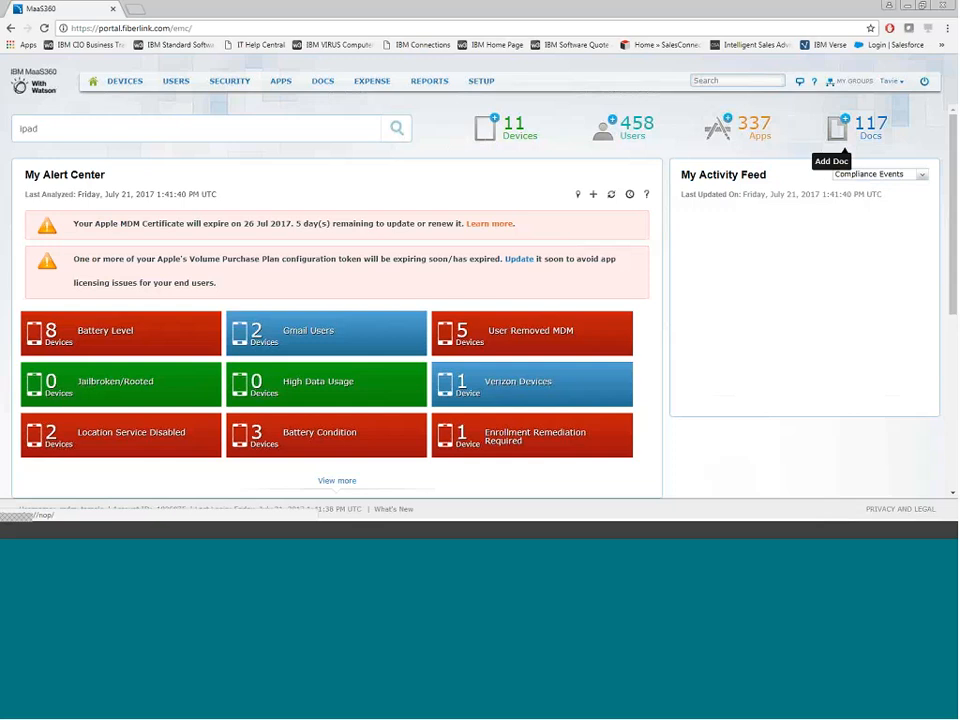
{"action": "left_click", "coordinate": [754, 82]}
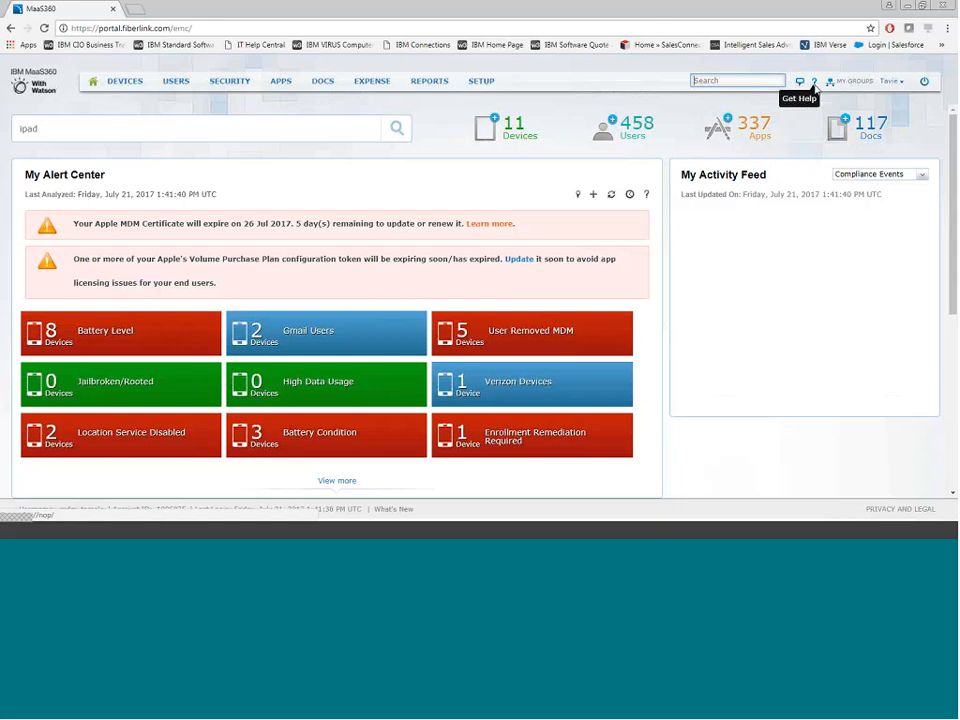
Open the device inventory and view the details of the iPad mini 3 running iOS 9
{"action": "mouse_move", "coordinate": [134, 90]}
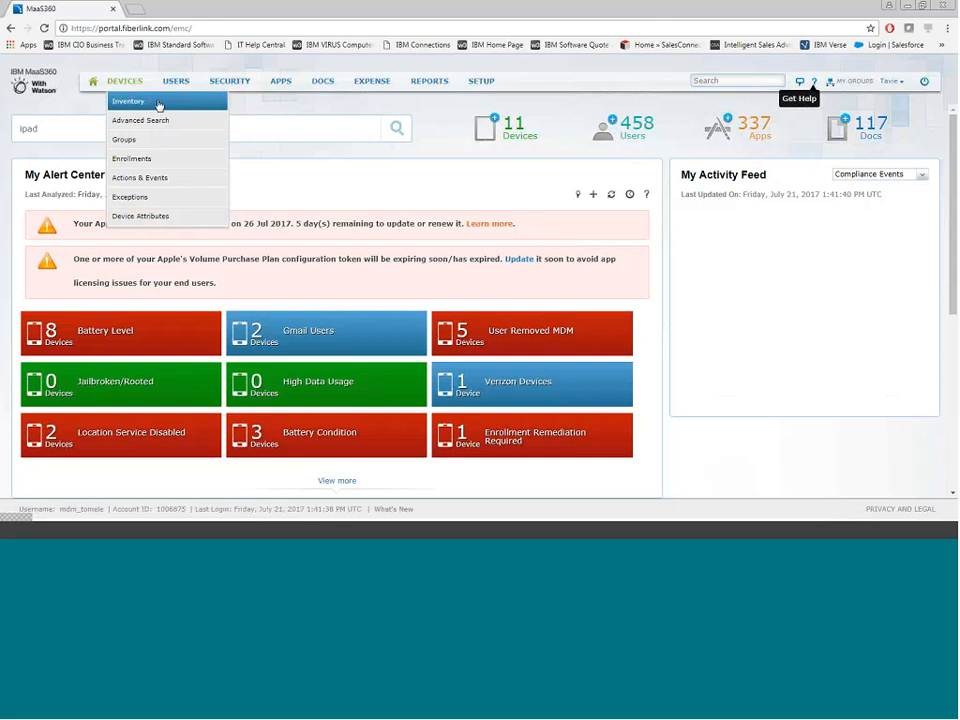
{"action": "left_click", "coordinate": [157, 105]}
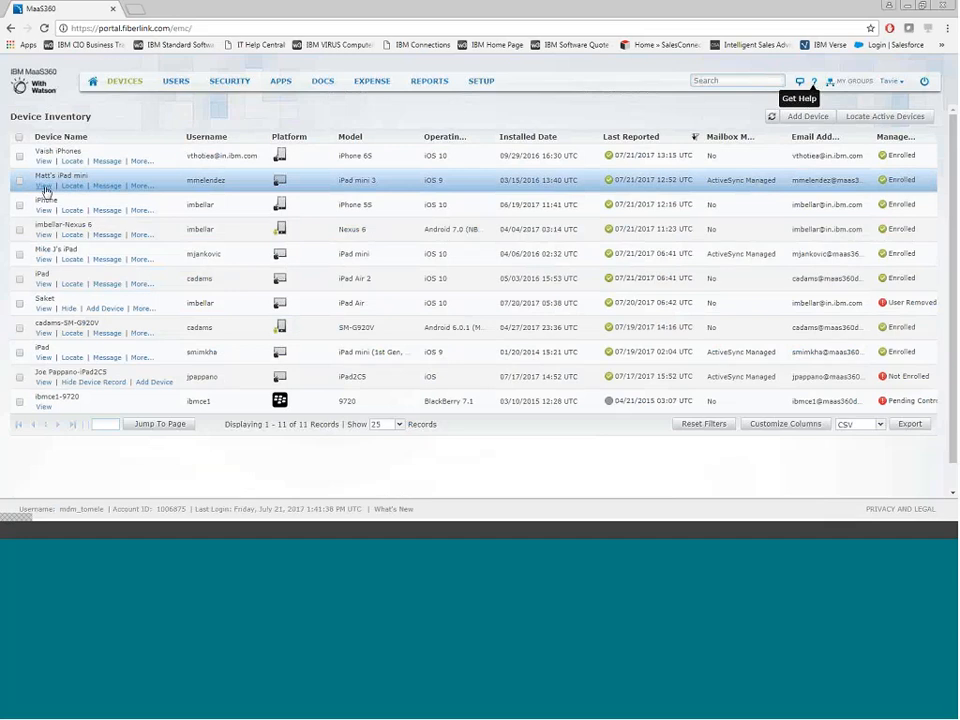
{"action": "left_click", "coordinate": [44, 186]}
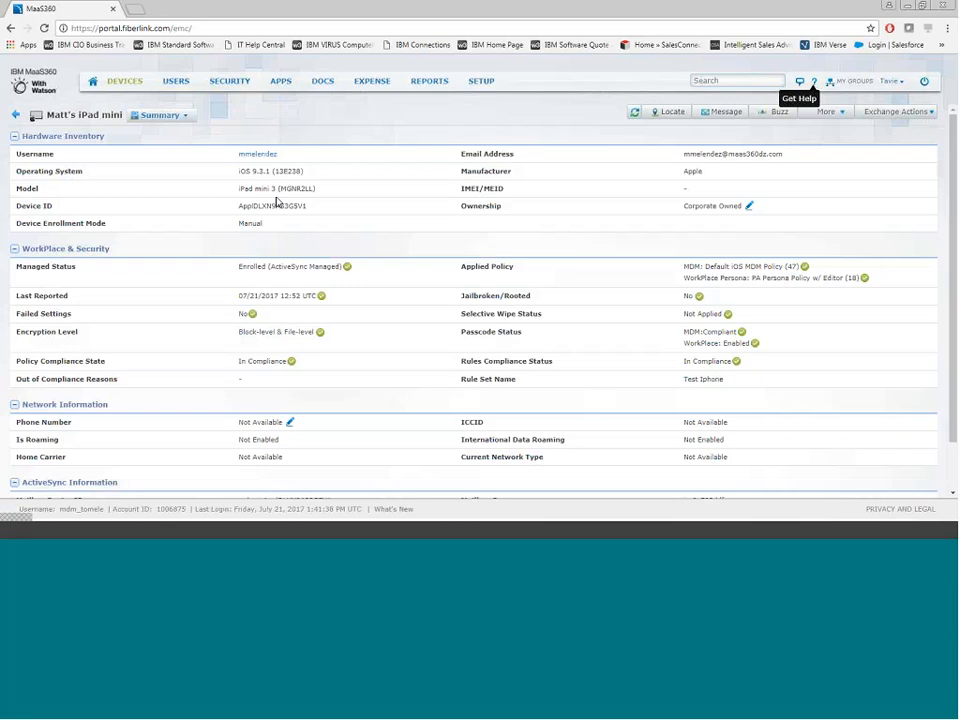
Examine the device's username, email address, IMEI/MEID and ownership under Hardware Inventory
{"action": "mouse_move", "coordinate": [270, 160]}
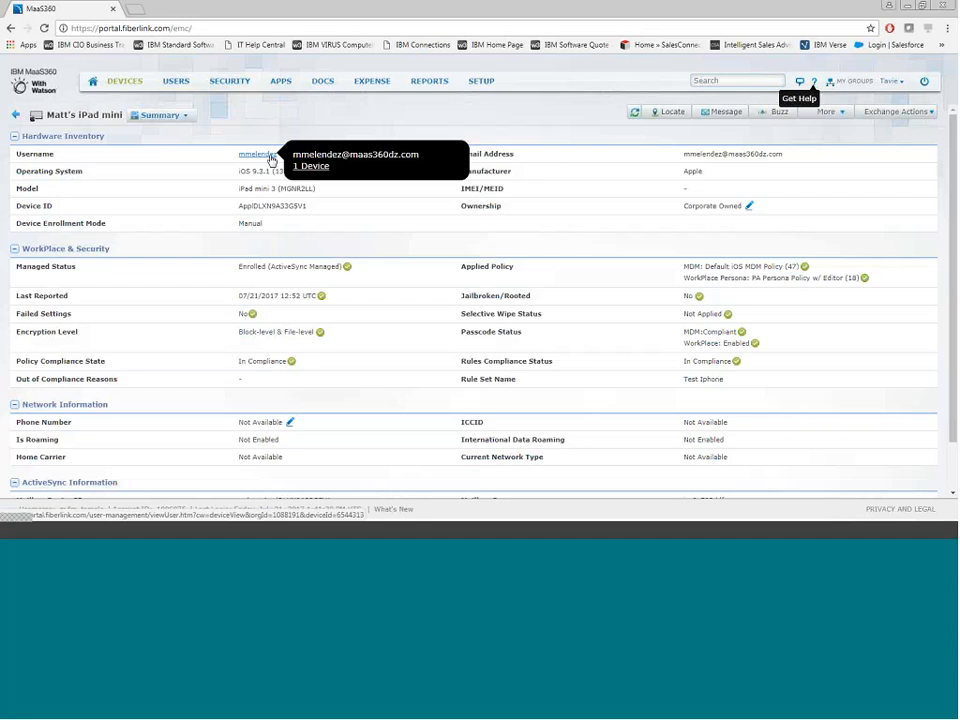
{"action": "left_click_drag", "start_coordinate": [522, 156], "coordinate": [463, 155]}
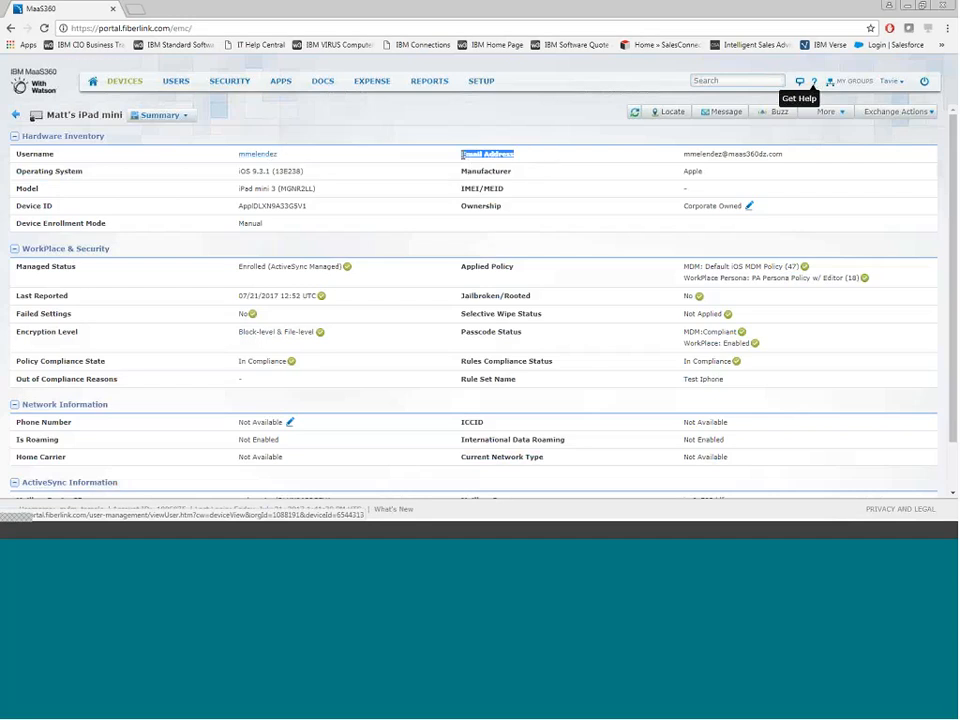
{"action": "left_click", "coordinate": [542, 159]}
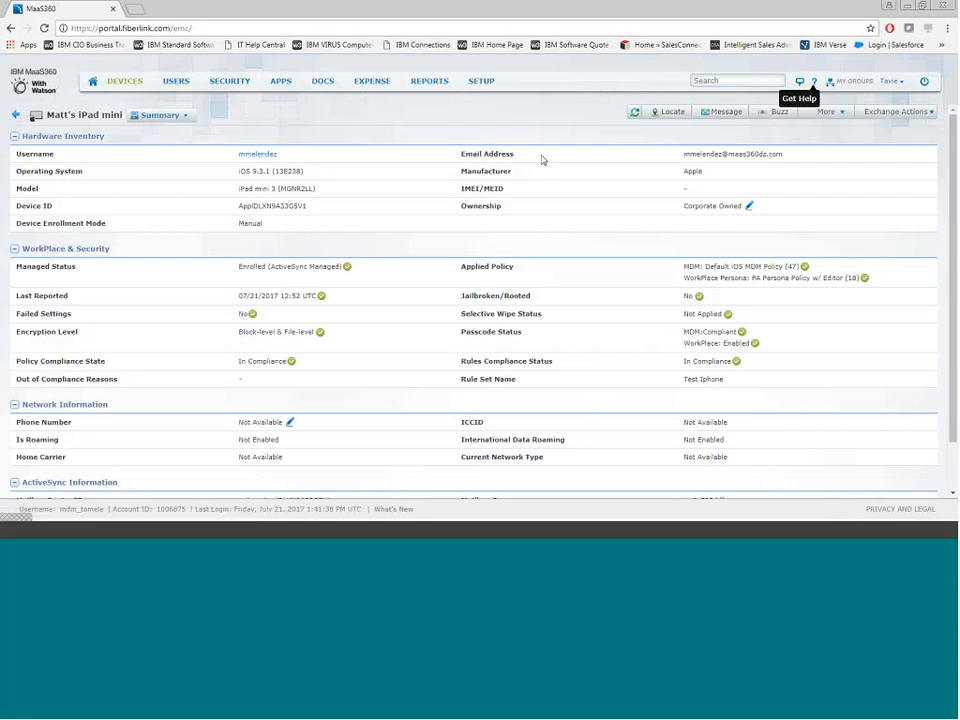
{"action": "left_click_drag", "start_coordinate": [505, 189], "coordinate": [457, 193]}
{"action": "left_click_drag", "start_coordinate": [502, 206], "coordinate": [463, 207]}
View the available ownership options for the device and leave the field without saving a change
{"action": "left_click", "coordinate": [748, 205]}
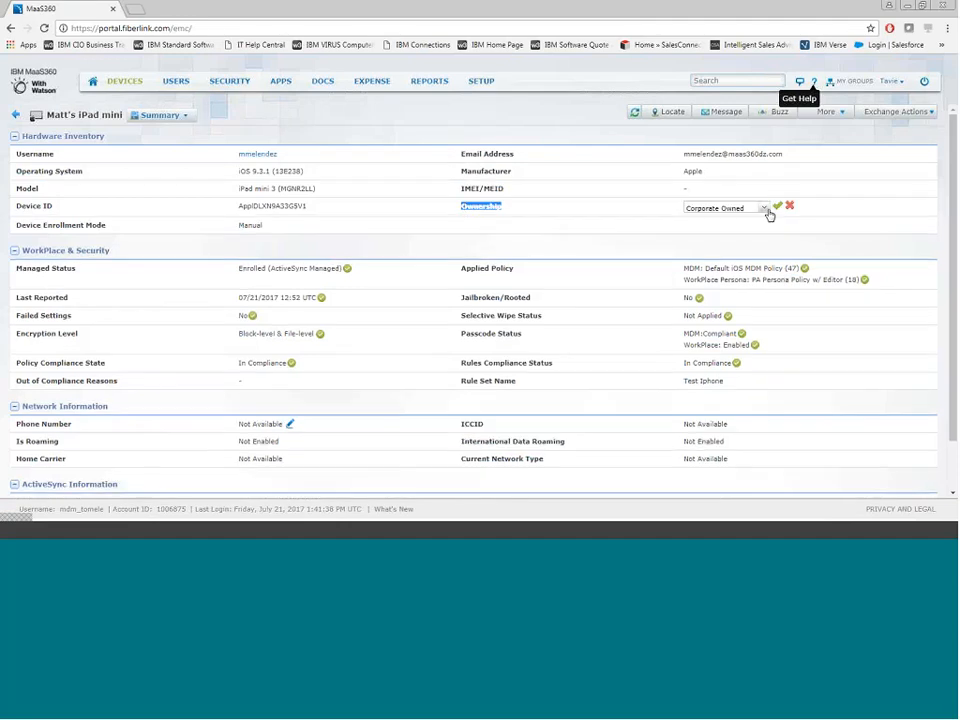
{"action": "left_click", "coordinate": [767, 209]}
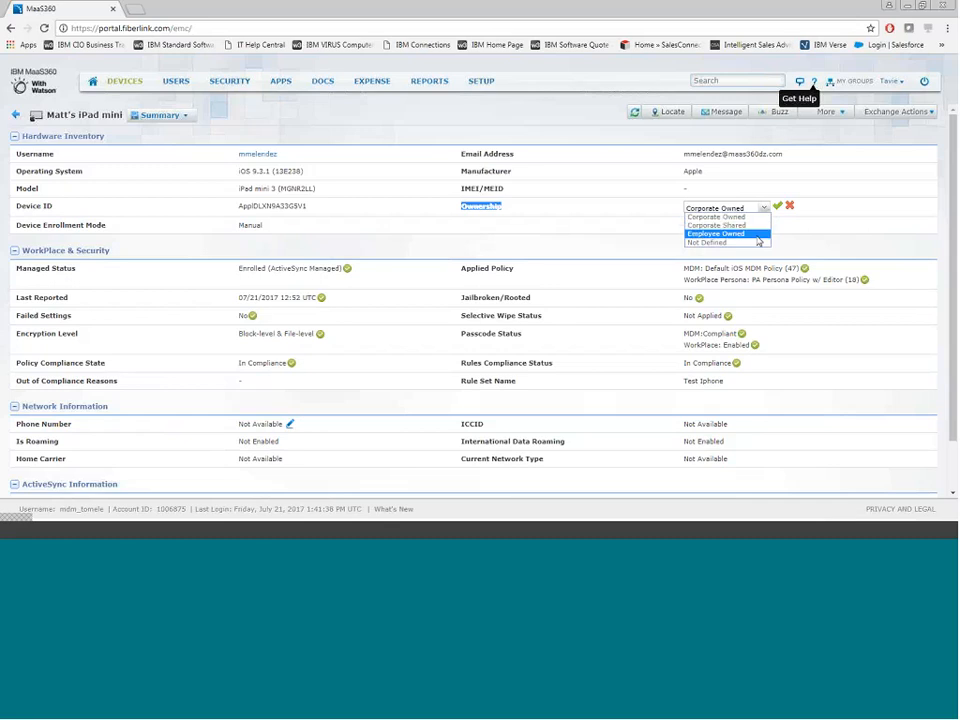
{"action": "left_click", "coordinate": [612, 252]}
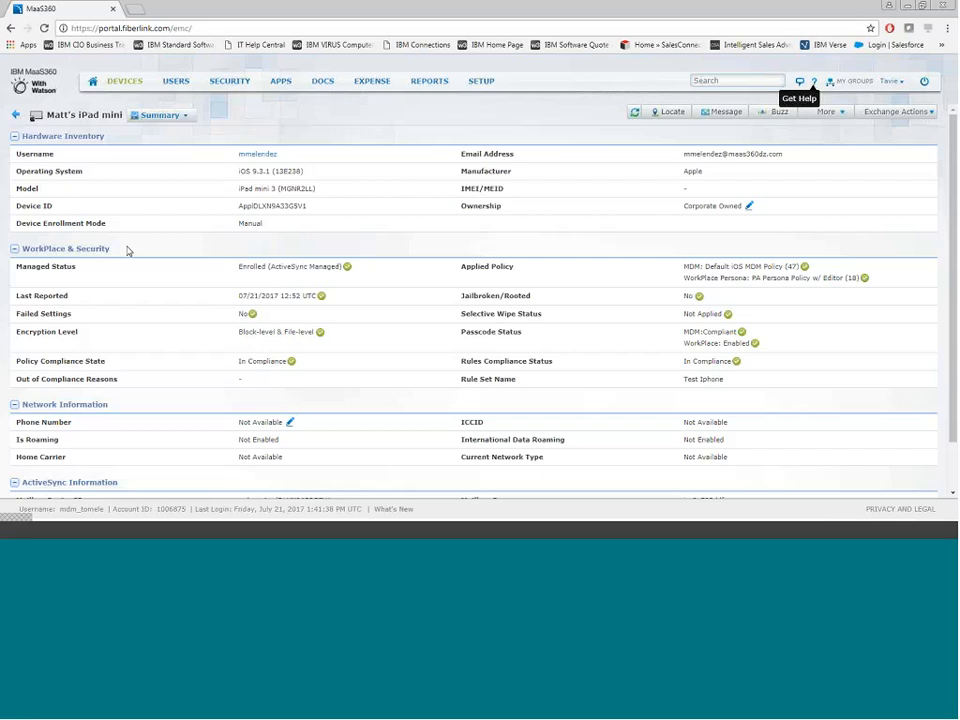
Examine the WorkPlace & Security section, including managed status, policy compliance, out-of-compliance reasons, applied policy, passcode status and selective wipe status
{"action": "triple_click", "coordinate": [122, 252]}
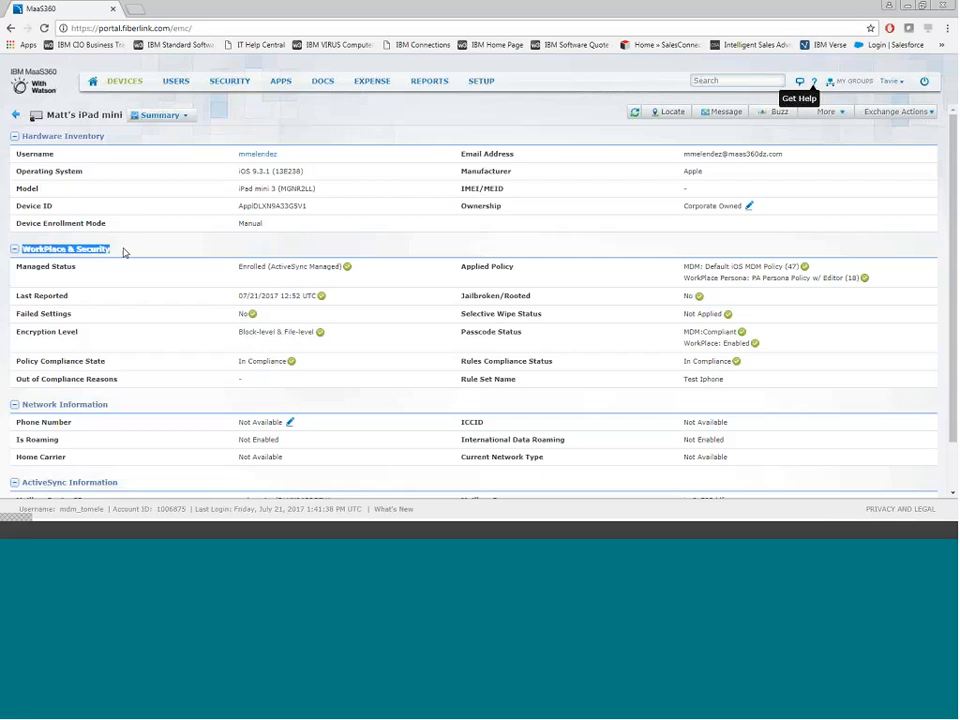
{"action": "left_click", "coordinate": [123, 252]}
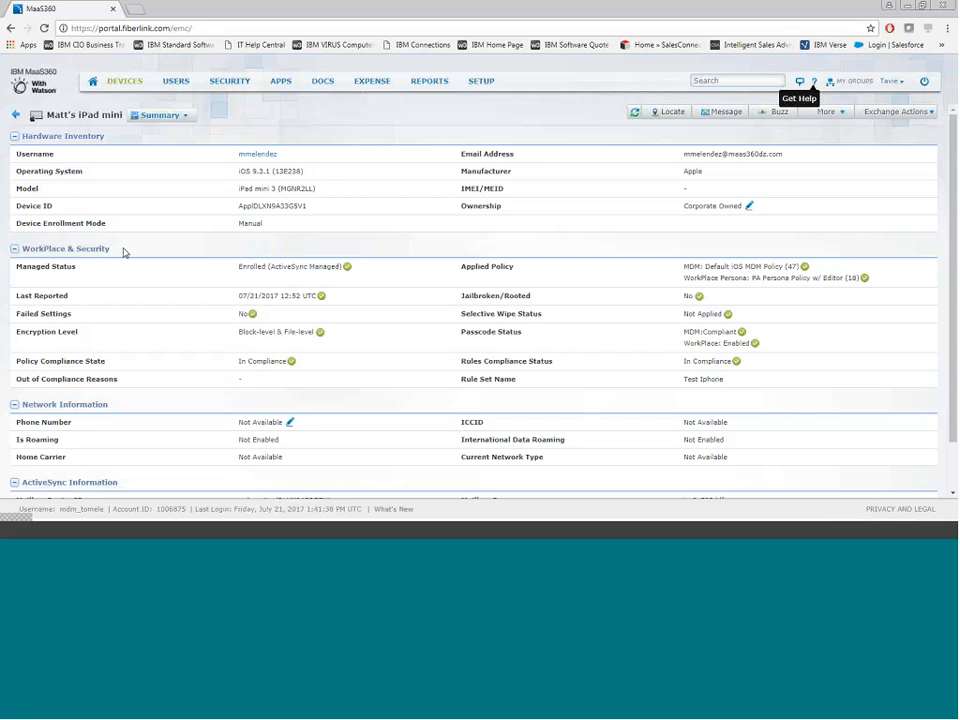
{"action": "scroll", "coordinate": [123, 252], "scroll_direction": "down", "scroll_amount": 1}
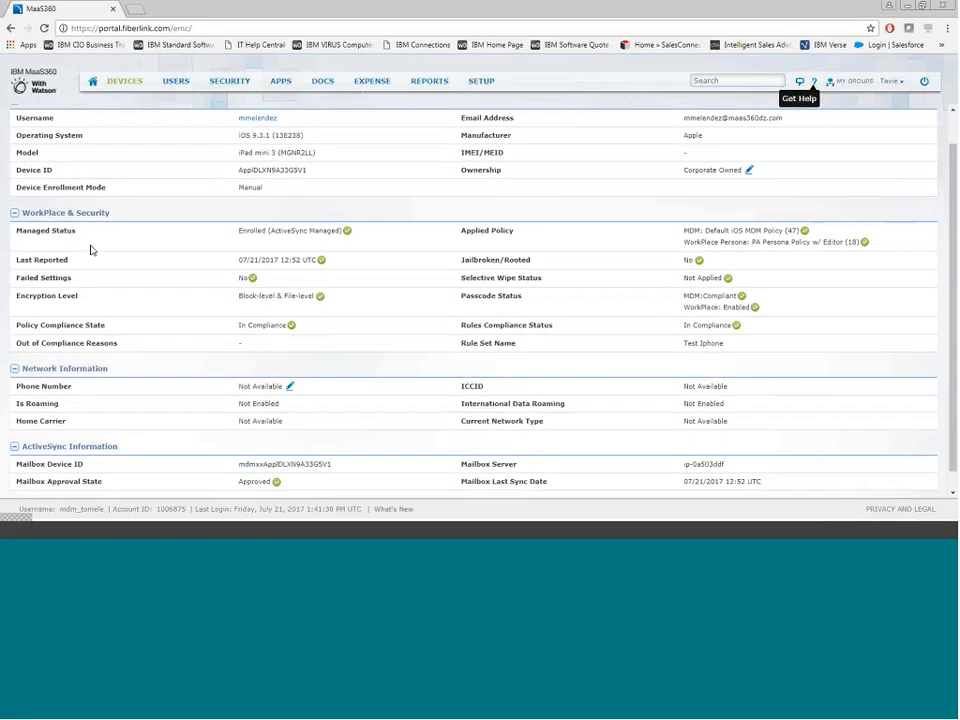
{"action": "left_click_drag", "start_coordinate": [90, 251], "coordinate": [27, 228]}
{"action": "left_click_drag", "start_coordinate": [105, 325], "coordinate": [19, 325]}
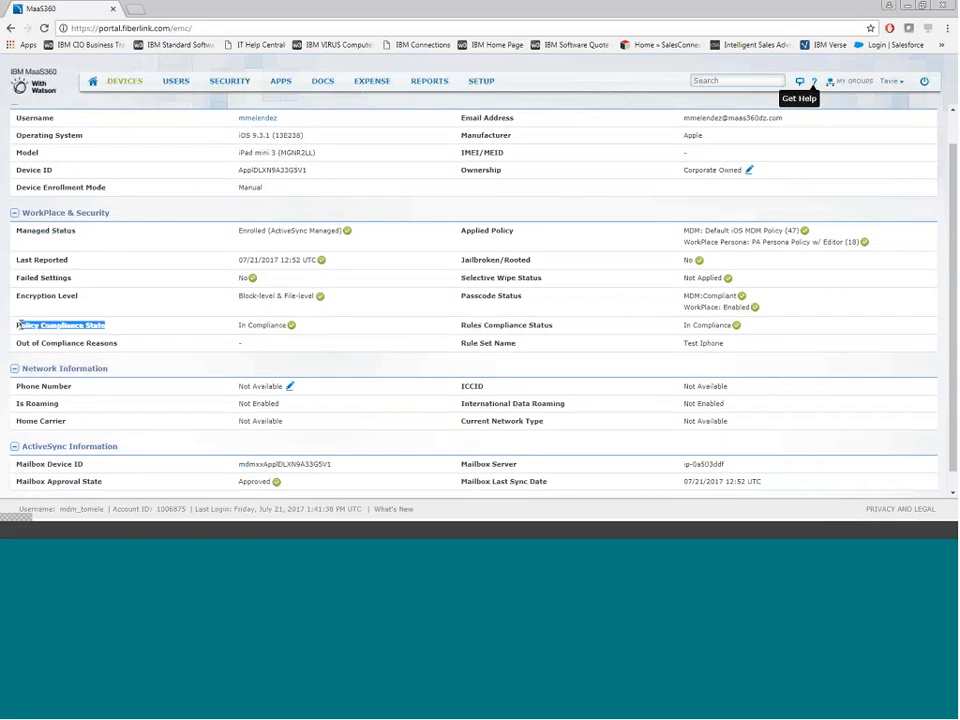
{"action": "left_click_drag", "start_coordinate": [118, 343], "coordinate": [77, 343]}
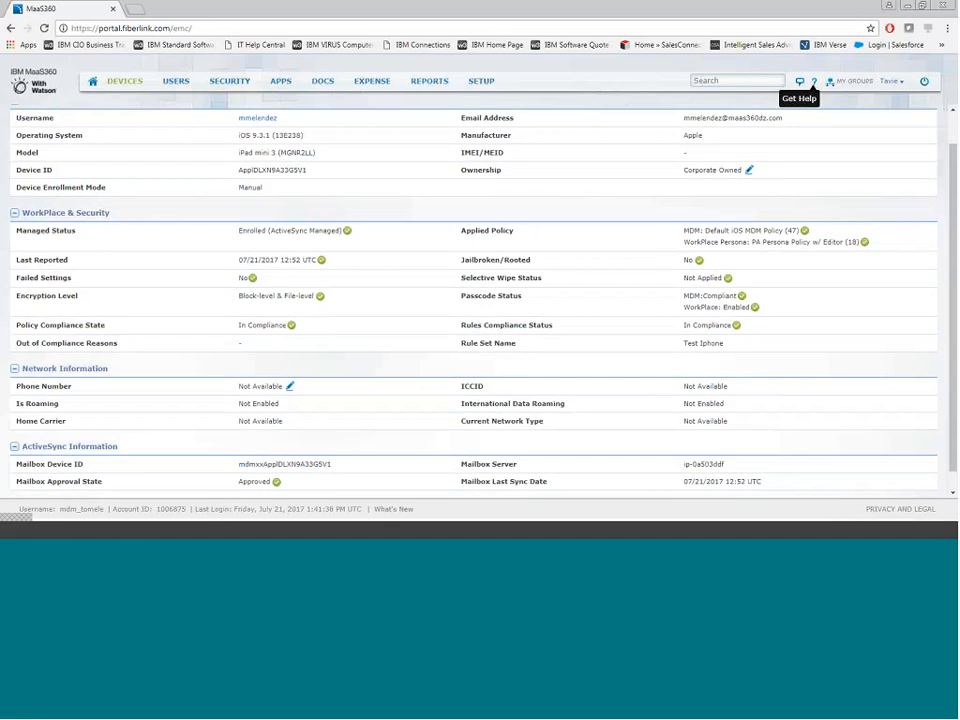
{"action": "left_click_drag", "start_coordinate": [461, 231], "coordinate": [668, 242]}
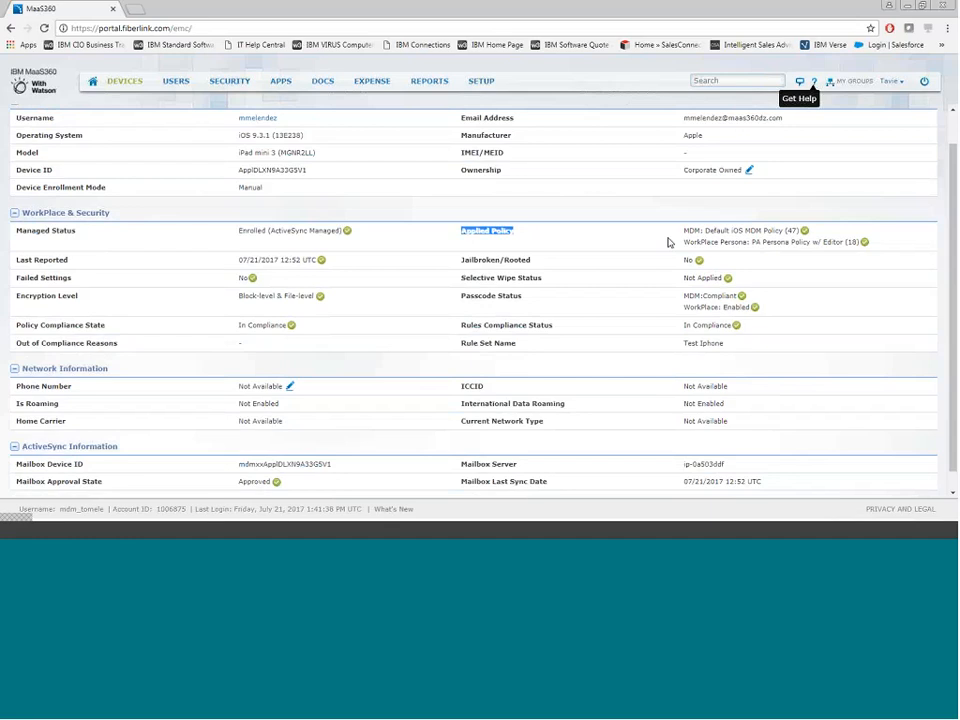
{"action": "left_click", "coordinate": [531, 302]}
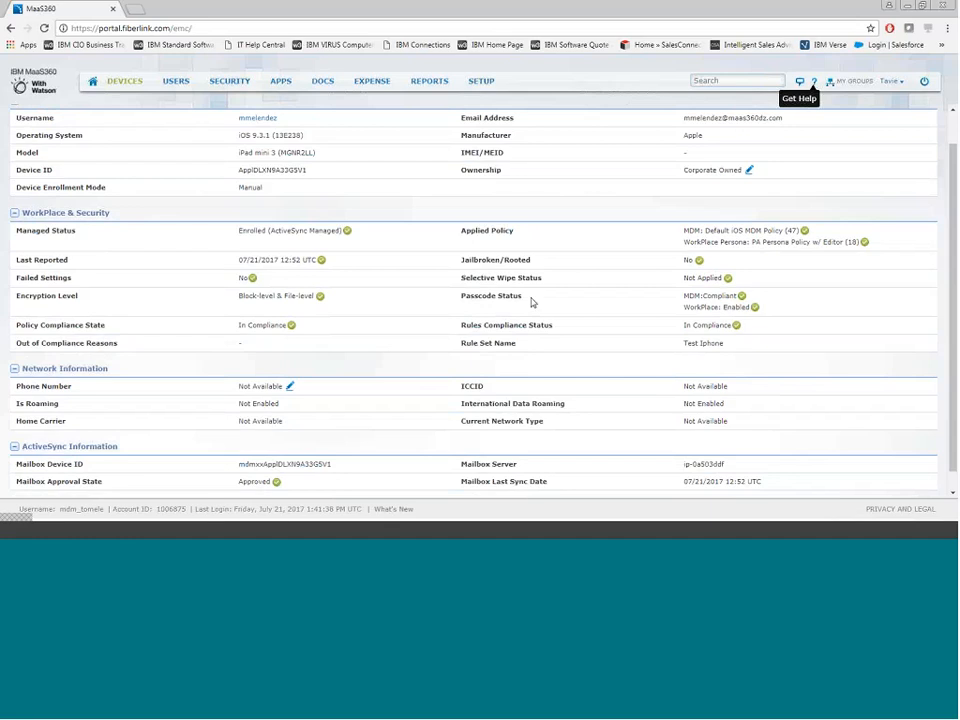
{"action": "triple_click", "coordinate": [531, 302]}
{"action": "left_click_drag", "start_coordinate": [560, 282], "coordinate": [464, 280]}
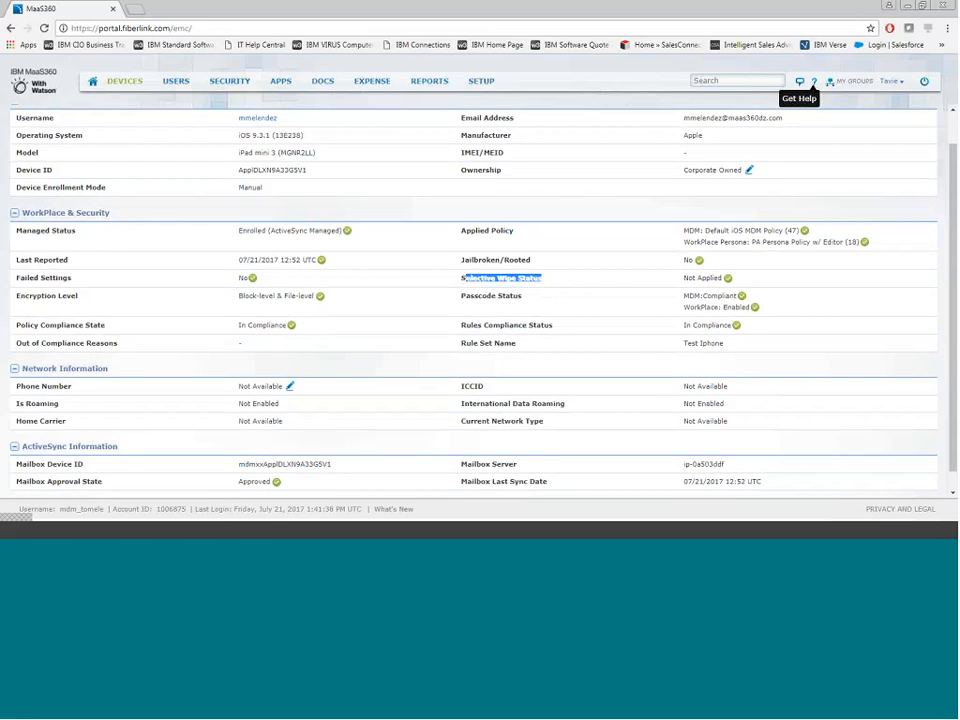
Switch the device details from Summary to the Security & Compliance view
{"action": "scroll", "coordinate": [321, 381], "scroll_direction": "up", "scroll_amount": 2}
{"action": "left_click", "coordinate": [181, 117]}
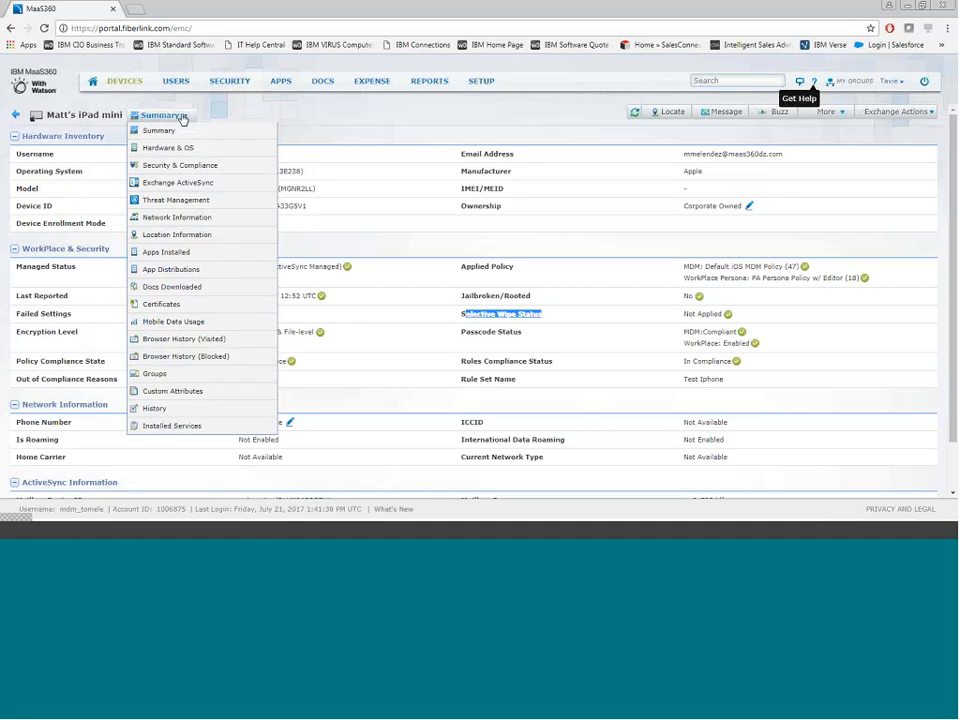
{"action": "left_click", "coordinate": [247, 168]}
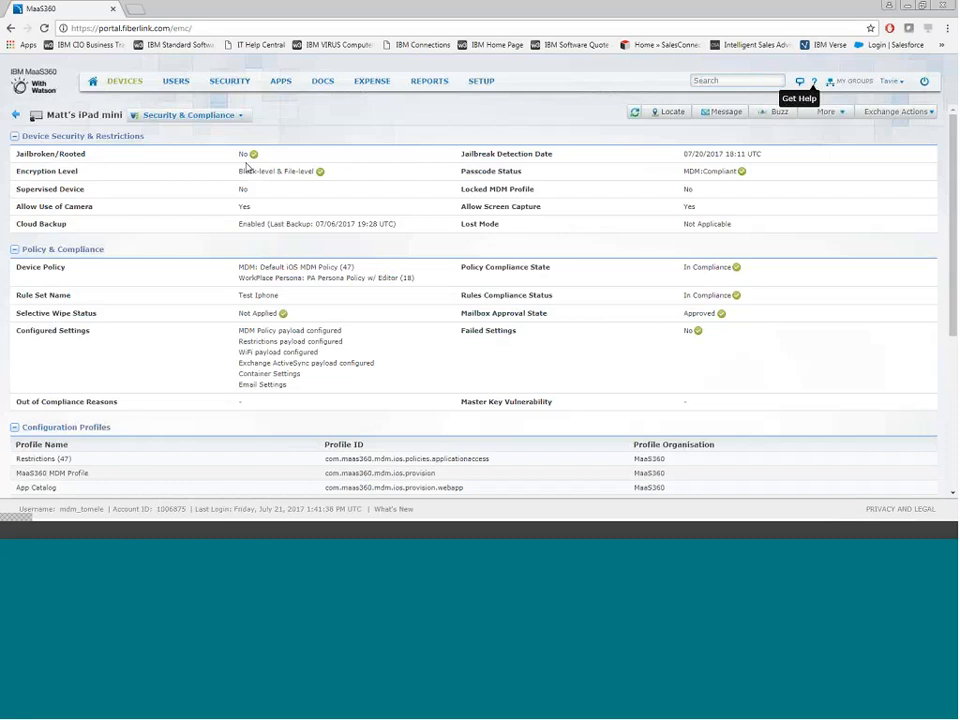
Examine the iPad's device security, policy compliance, configuration profiles and device restrictions
{"action": "scroll", "coordinate": [250, 170], "scroll_direction": "down", "scroll_amount": 1}
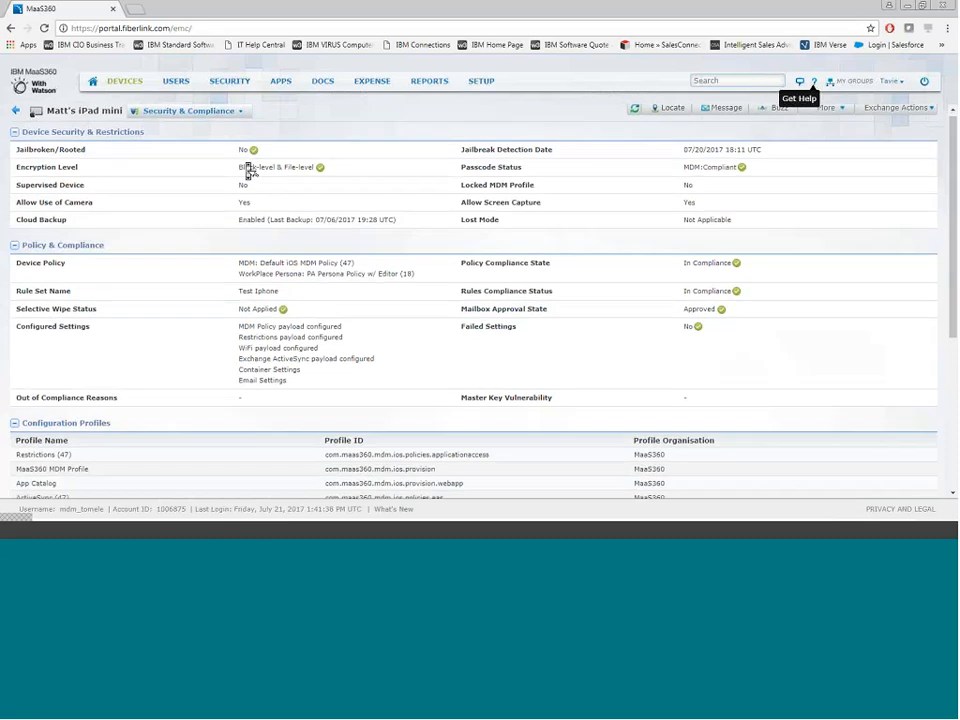
{"action": "scroll", "coordinate": [250, 170], "scroll_direction": "down", "scroll_amount": 2}
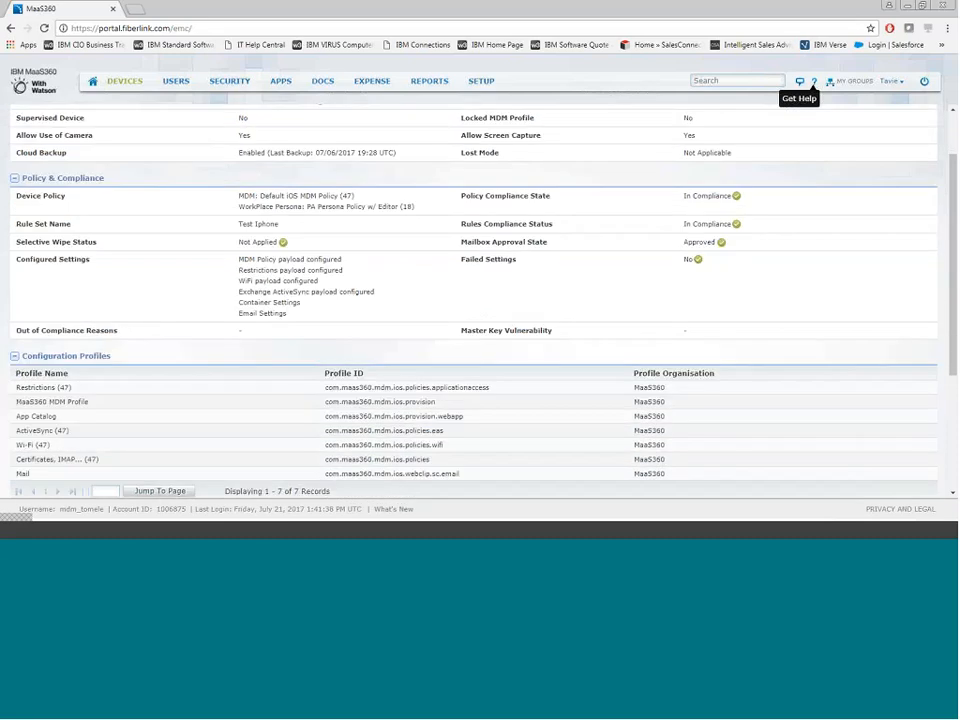
{"action": "scroll", "coordinate": [189, 327], "scroll_direction": "down", "scroll_amount": 3}
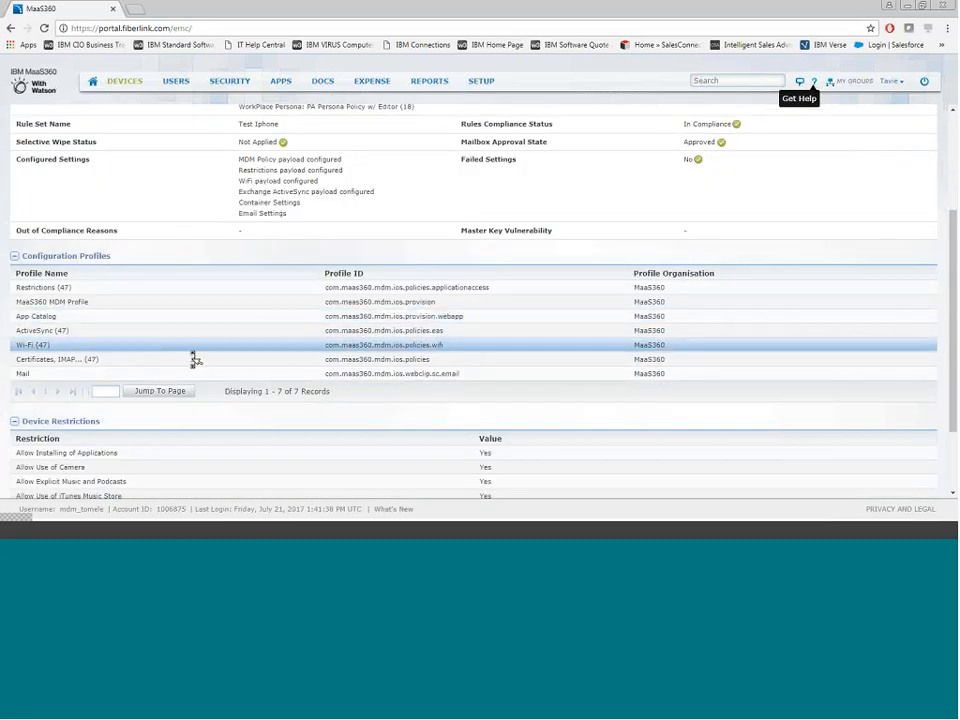
{"action": "scroll", "coordinate": [170, 365], "scroll_direction": "down", "scroll_amount": 3}
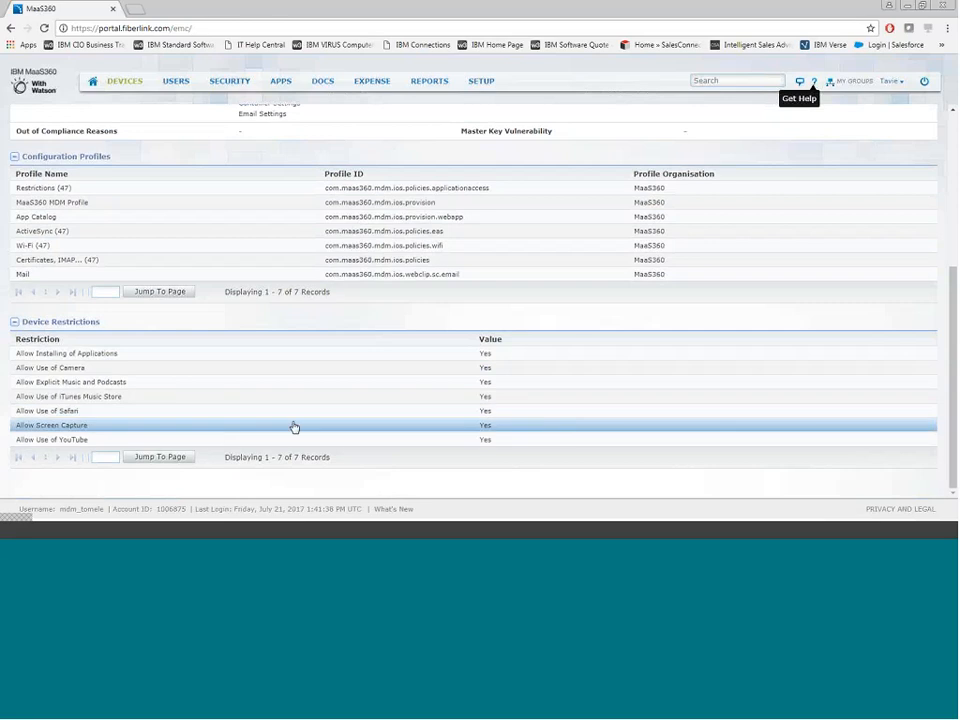
{"action": "scroll", "coordinate": [294, 427], "scroll_direction": "up", "scroll_amount": 1}
{"action": "scroll", "coordinate": [296, 430], "scroll_direction": "up", "scroll_amount": 3}
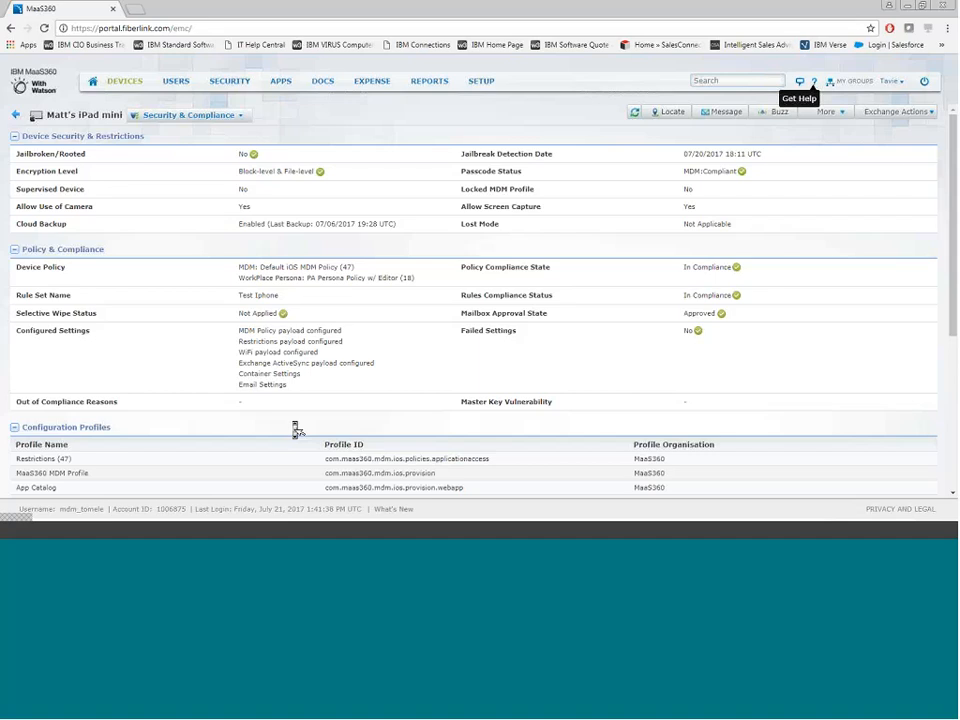
Review the device's available detail views and actions, opening the message form and cancelling it without sending
{"action": "left_click", "coordinate": [234, 117]}
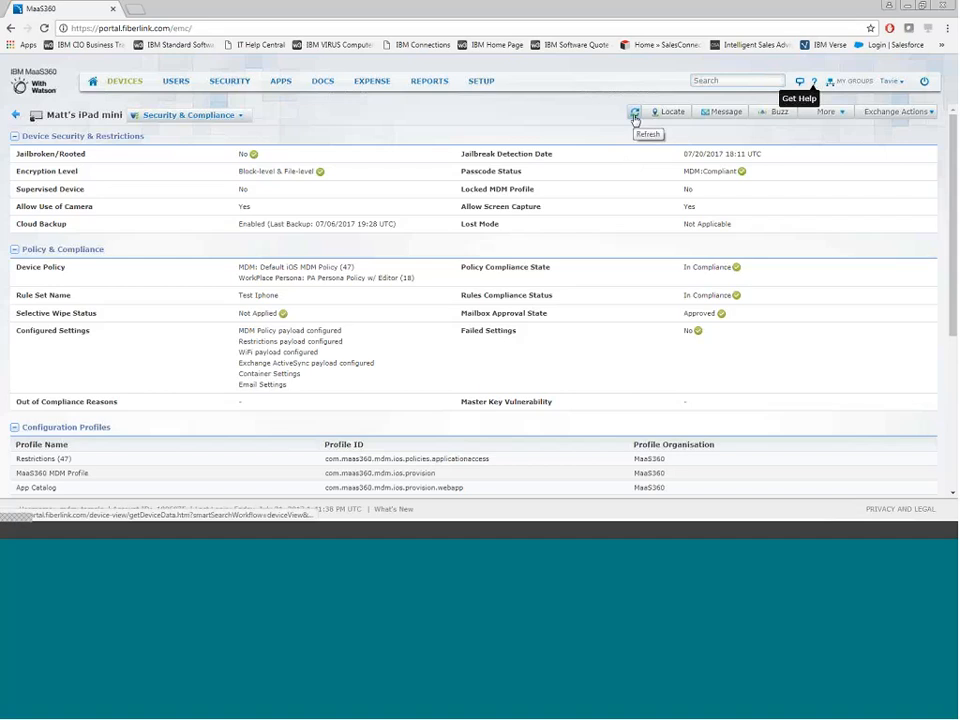
{"action": "left_click", "coordinate": [714, 118]}
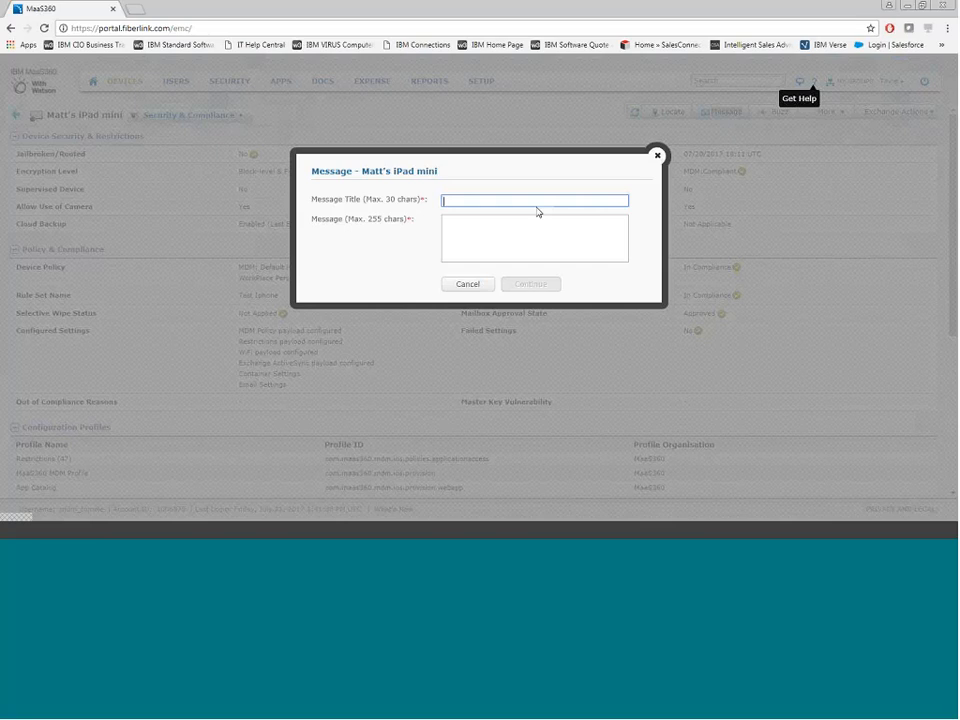
{"action": "left_click", "coordinate": [467, 285]}
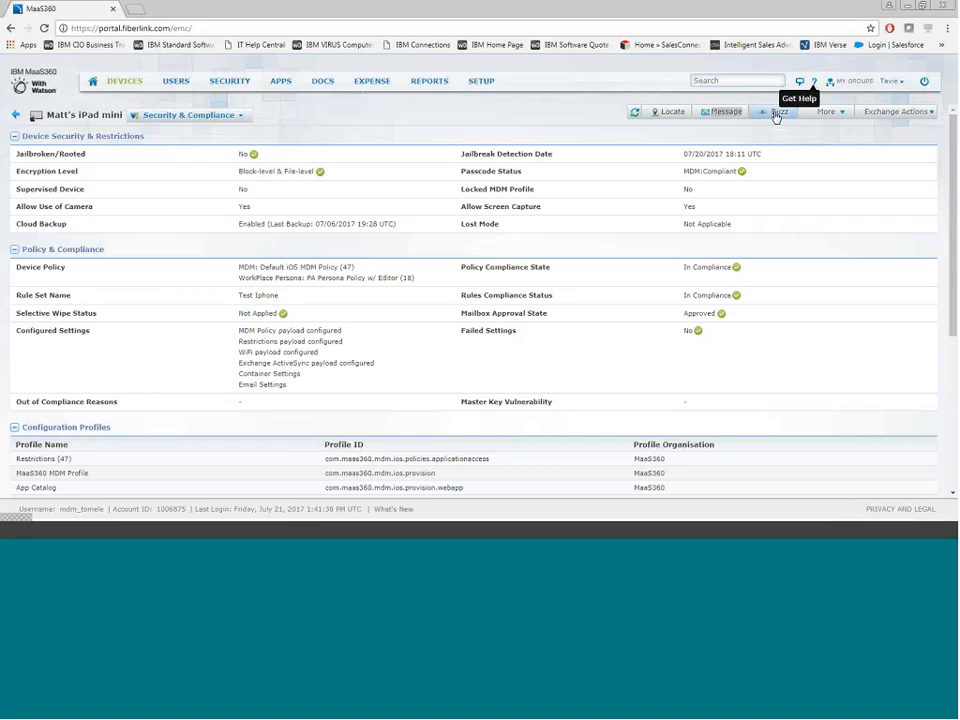
{"action": "left_click", "coordinate": [840, 112]}
Open the list of security policies and look through its entries
{"action": "mouse_move", "coordinate": [230, 84]}
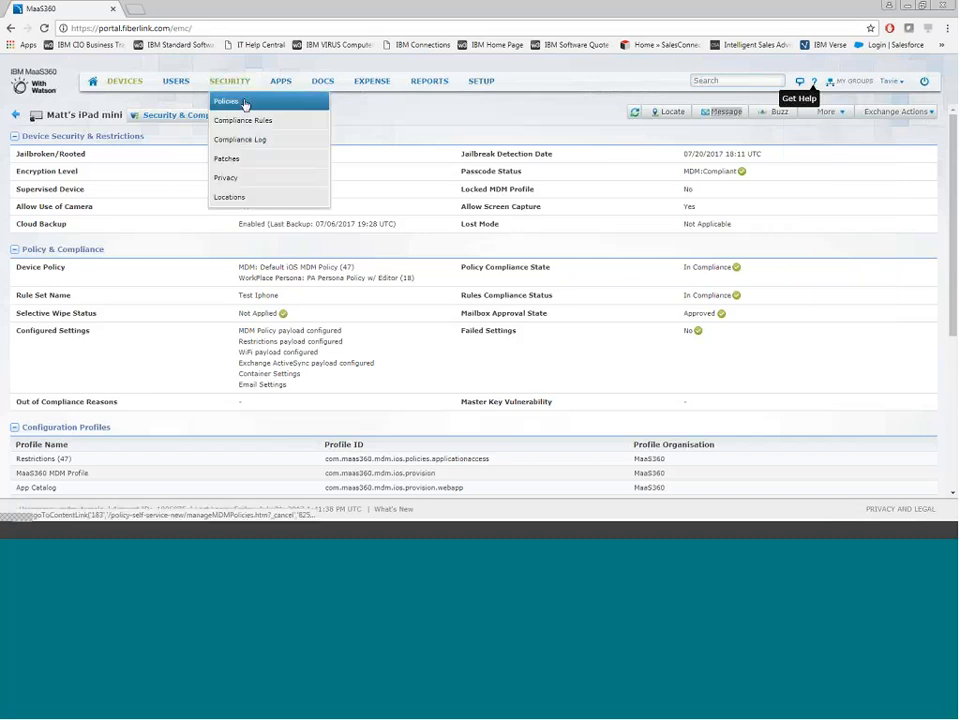
{"action": "left_click", "coordinate": [251, 104]}
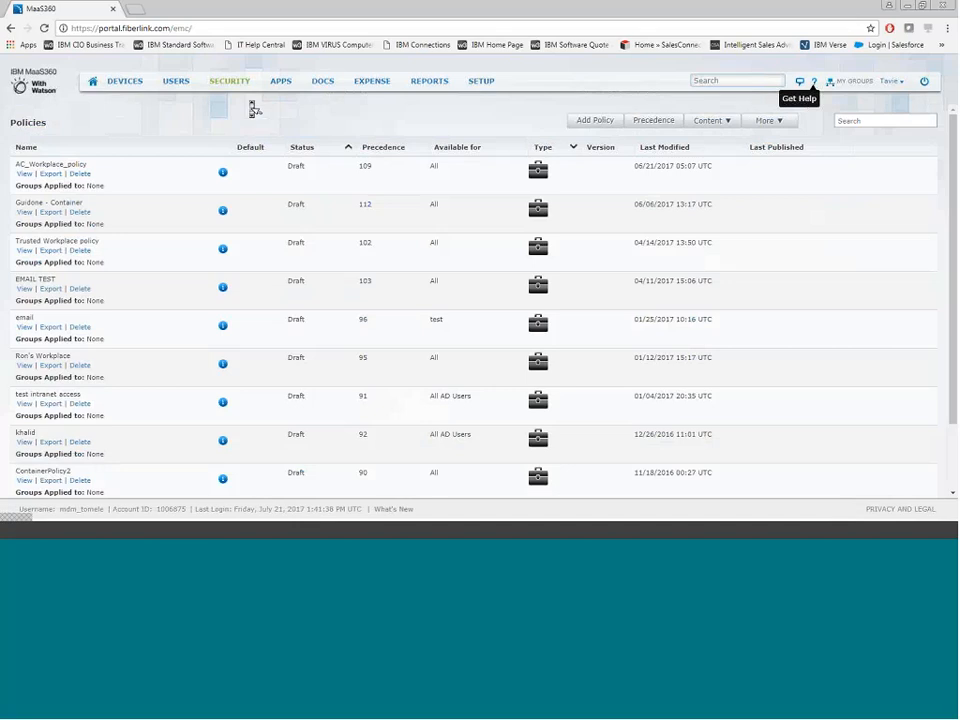
{"action": "scroll", "coordinate": [246, 223], "scroll_direction": "down", "scroll_amount": 3}
{"action": "scroll", "coordinate": [246, 223], "scroll_direction": "up", "scroll_amount": 3}
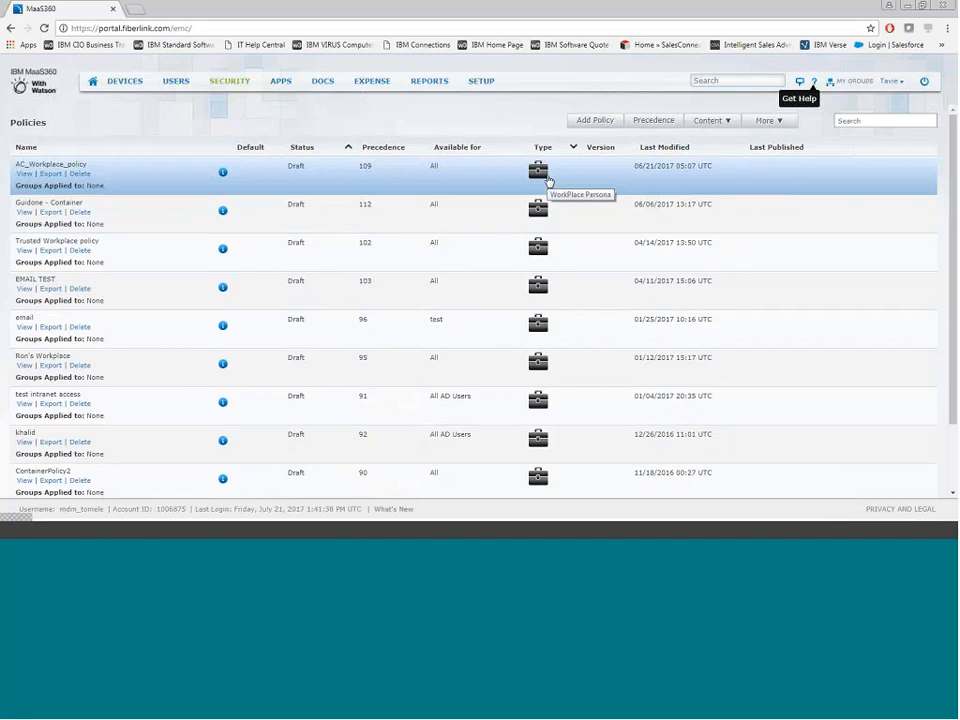
Search the policies for "ios" and open the Browser Kiosk policy for editing
{"action": "left_click", "coordinate": [849, 121]}
{"action": "type", "text": "io"}
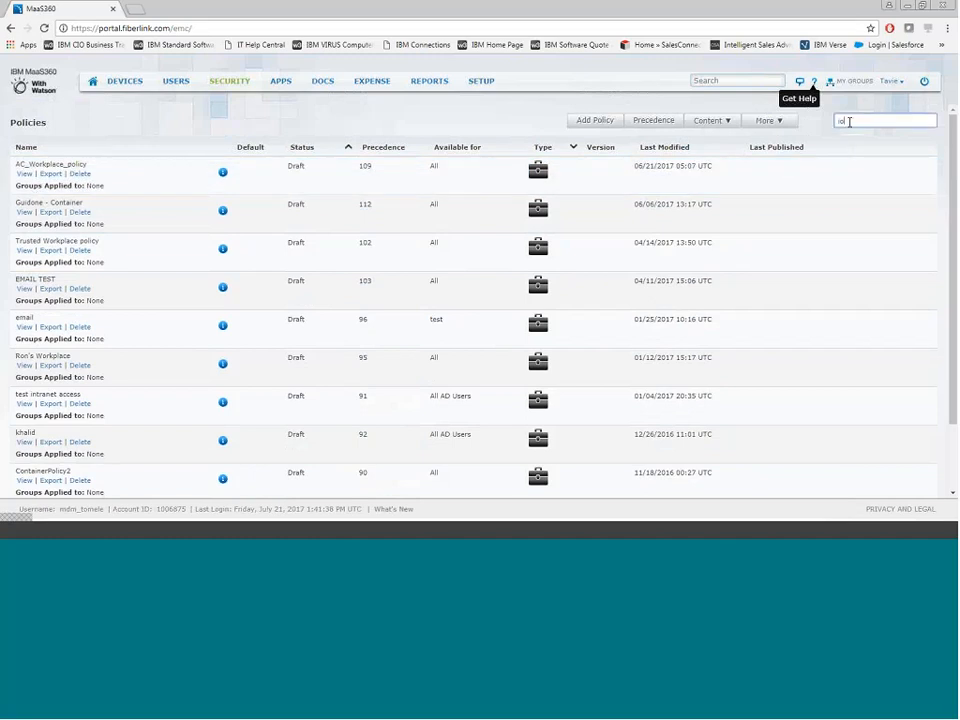
{"action": "type", "text": "s"}
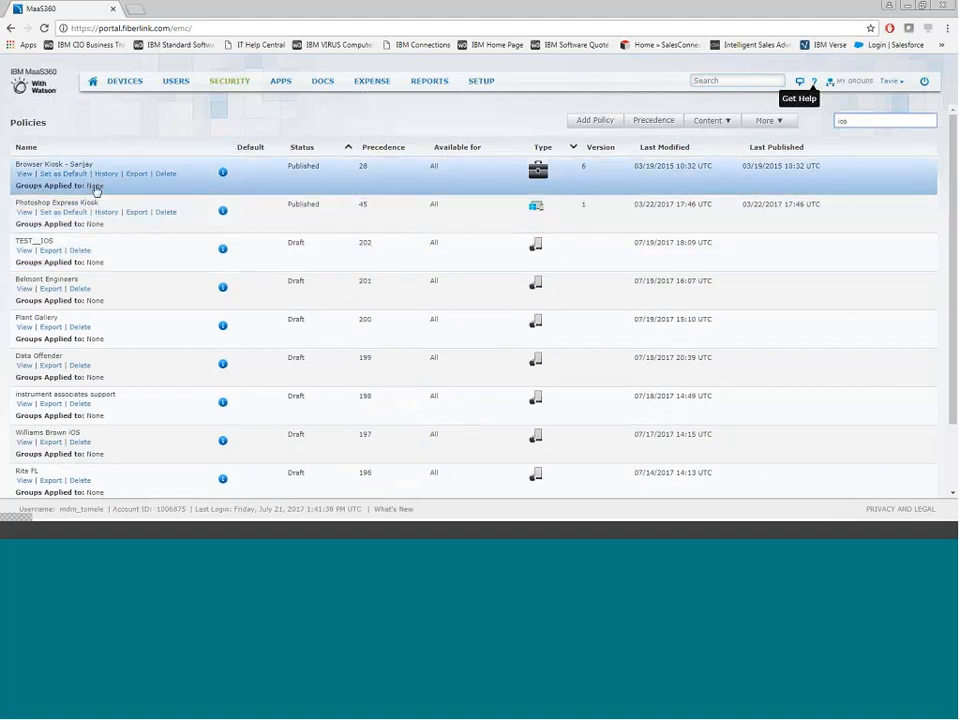
{"action": "left_click", "coordinate": [22, 174]}
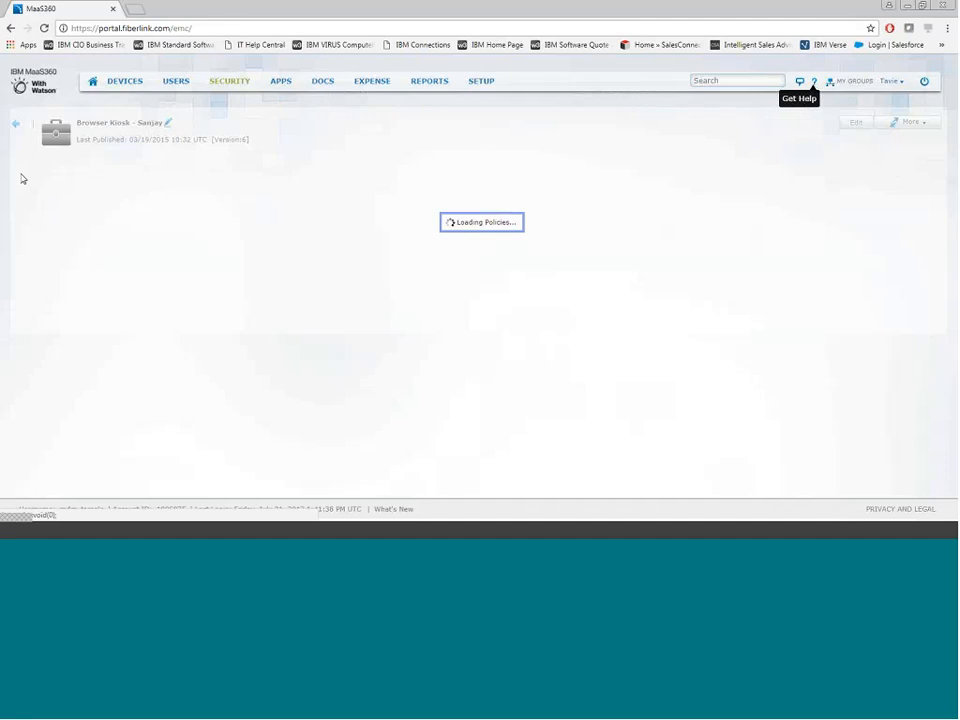
{"action": "left_click", "coordinate": [843, 127]}
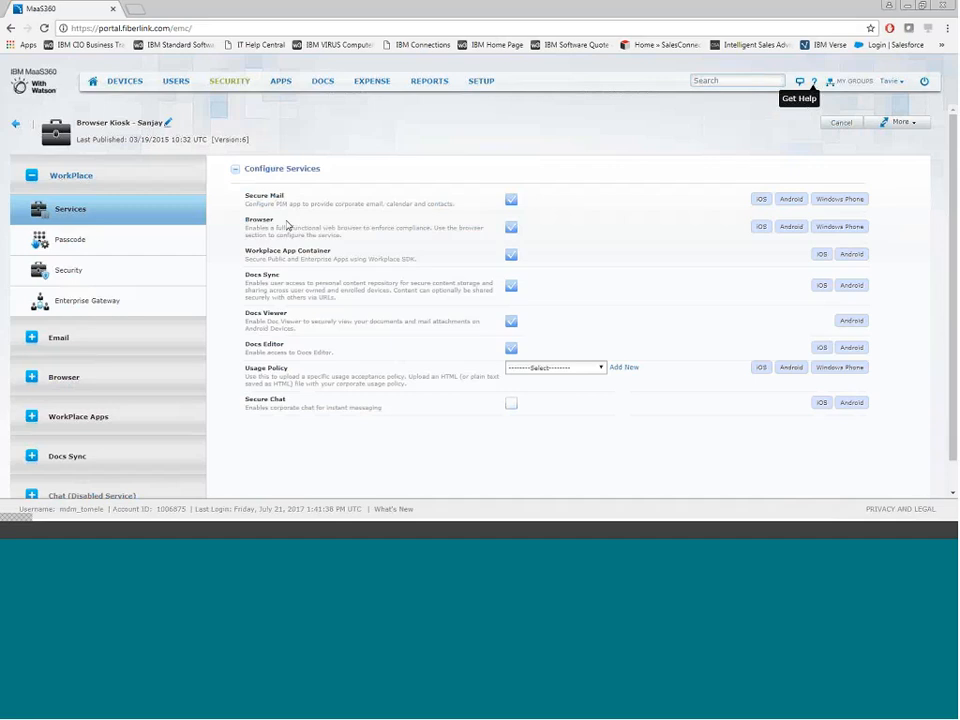
In the WorkPlace passcode settings, set Minimum Passcode Length to 10 and Maximum Passcode Age to 1 day
{"action": "left_click", "coordinate": [108, 244]}
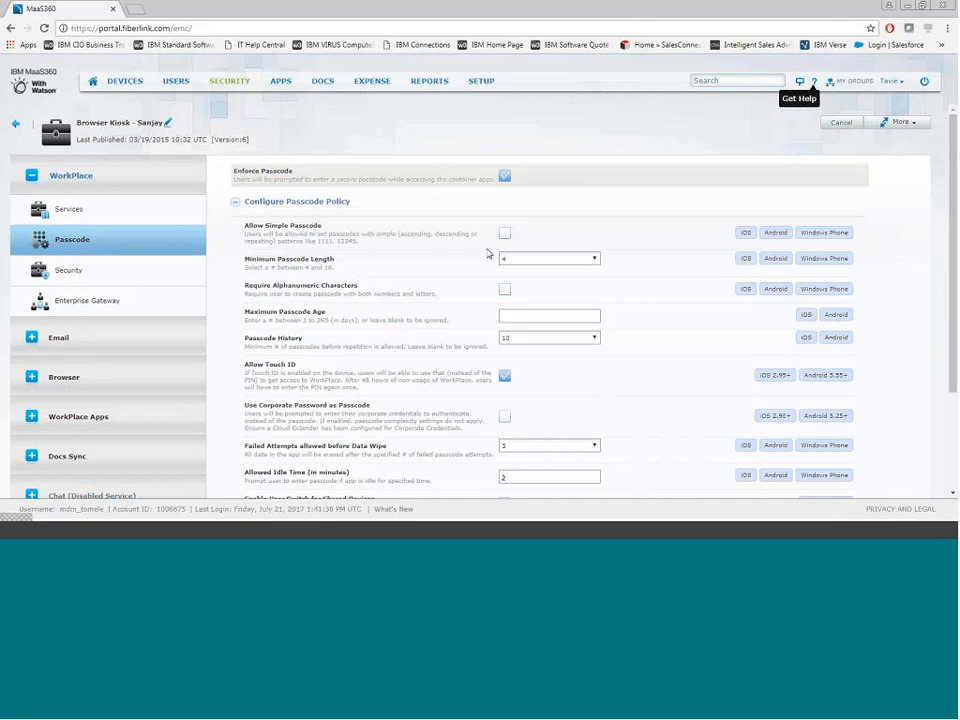
{"action": "left_click", "coordinate": [519, 262]}
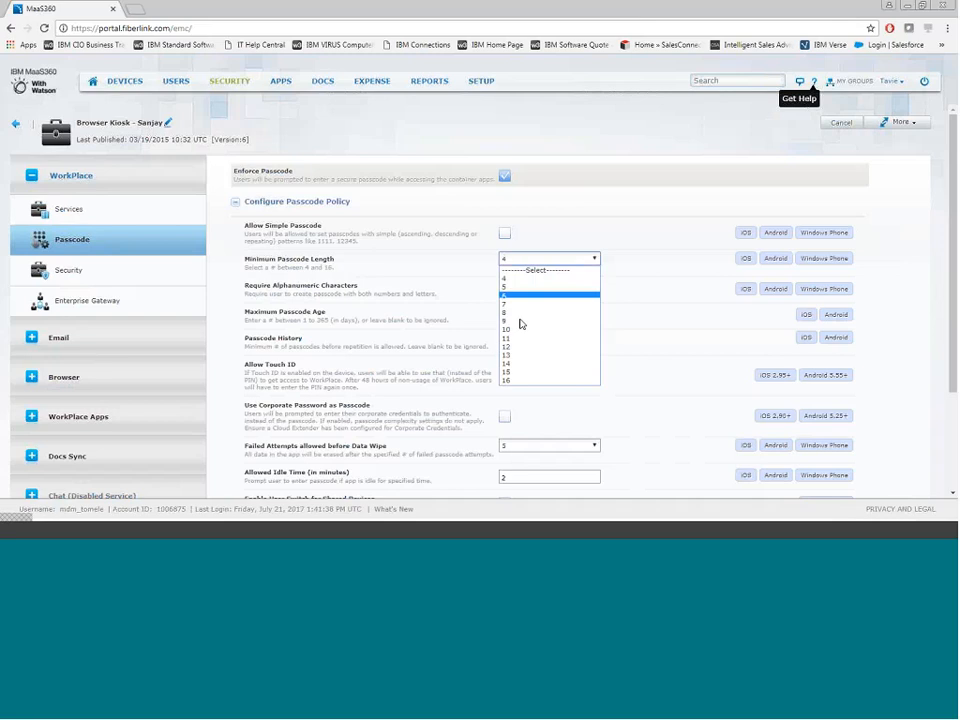
{"action": "left_click", "coordinate": [520, 329]}
{"action": "left_click", "coordinate": [518, 315]}
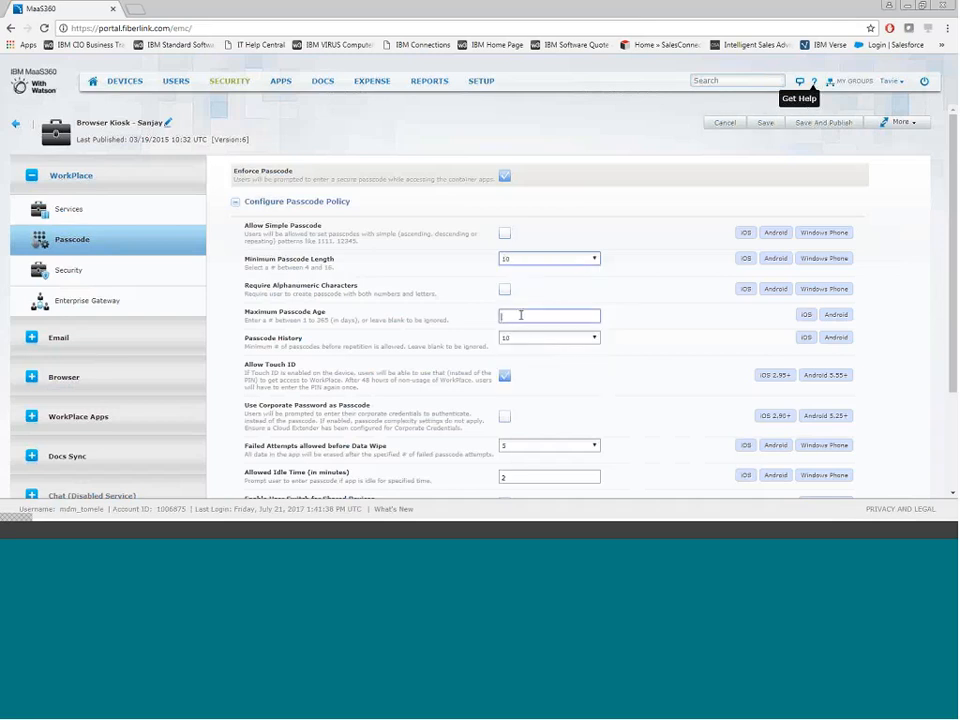
{"action": "type", "text": "1"}
Toggle Allow Touch ID off and back on, and enable Use Corporate Password as Passcode
{"action": "scroll", "coordinate": [520, 315], "scroll_direction": "down", "scroll_amount": 2}
{"action": "left_click", "coordinate": [505, 289]}
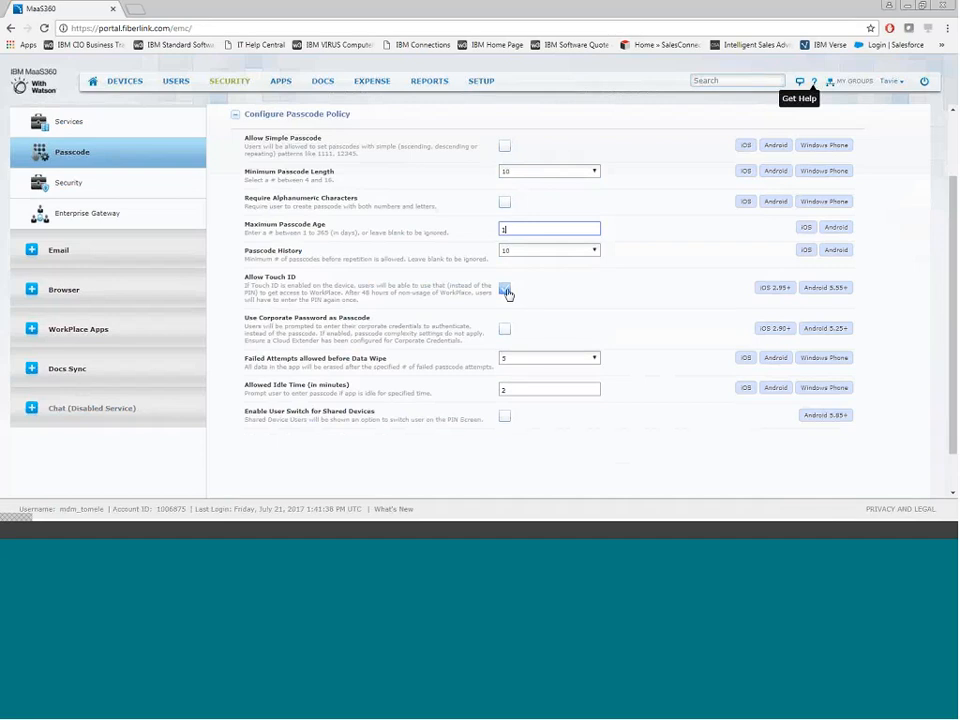
{"action": "left_click", "coordinate": [505, 290]}
{"action": "left_click", "coordinate": [504, 330]}
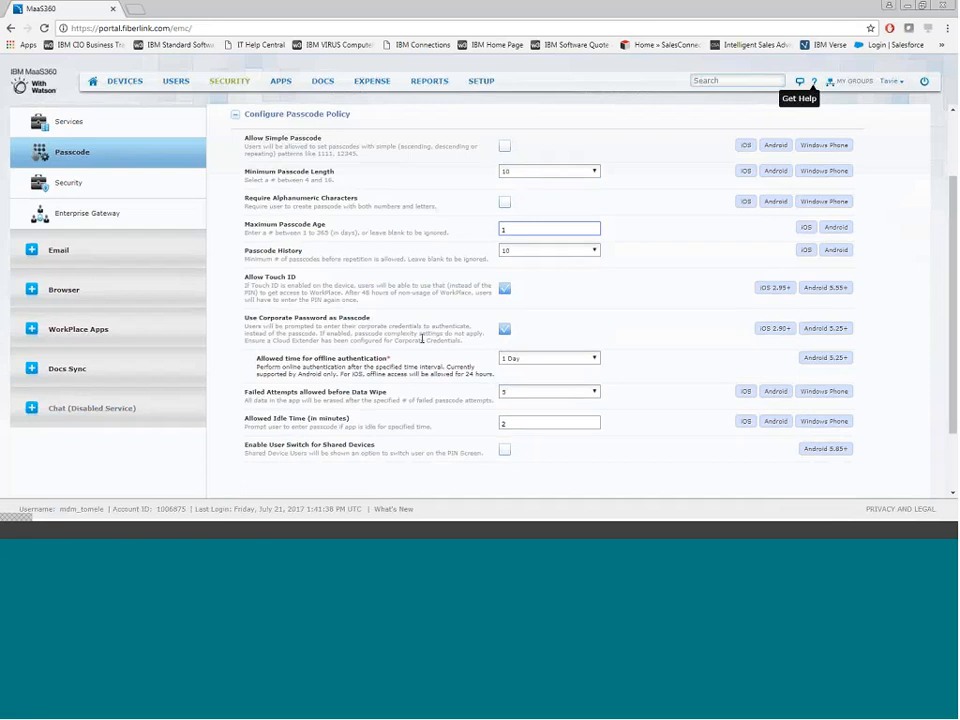
In the WorkPlace security settings, enable Restrict Jailbroken/Rooted Devices and Restrict Devices with Malware
{"action": "scroll", "coordinate": [422, 339], "scroll_direction": "up", "scroll_amount": 1}
{"action": "scroll", "coordinate": [422, 345], "scroll_direction": "up", "scroll_amount": 2}
{"action": "left_click", "coordinate": [131, 277]}
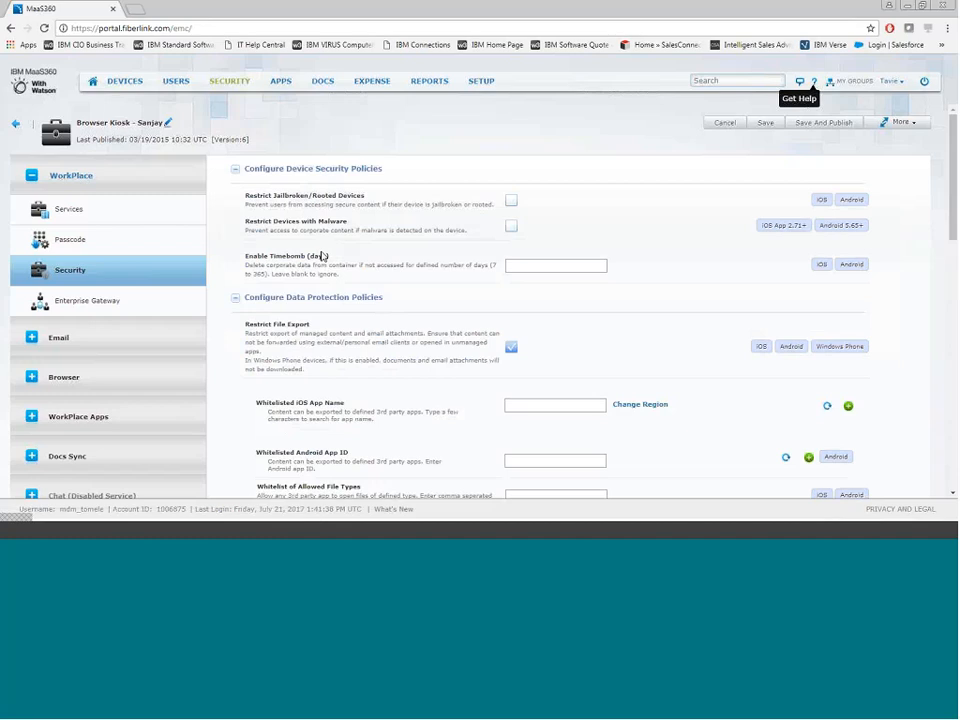
{"action": "left_click", "coordinate": [511, 202]}
{"action": "left_click", "coordinate": [511, 228]}
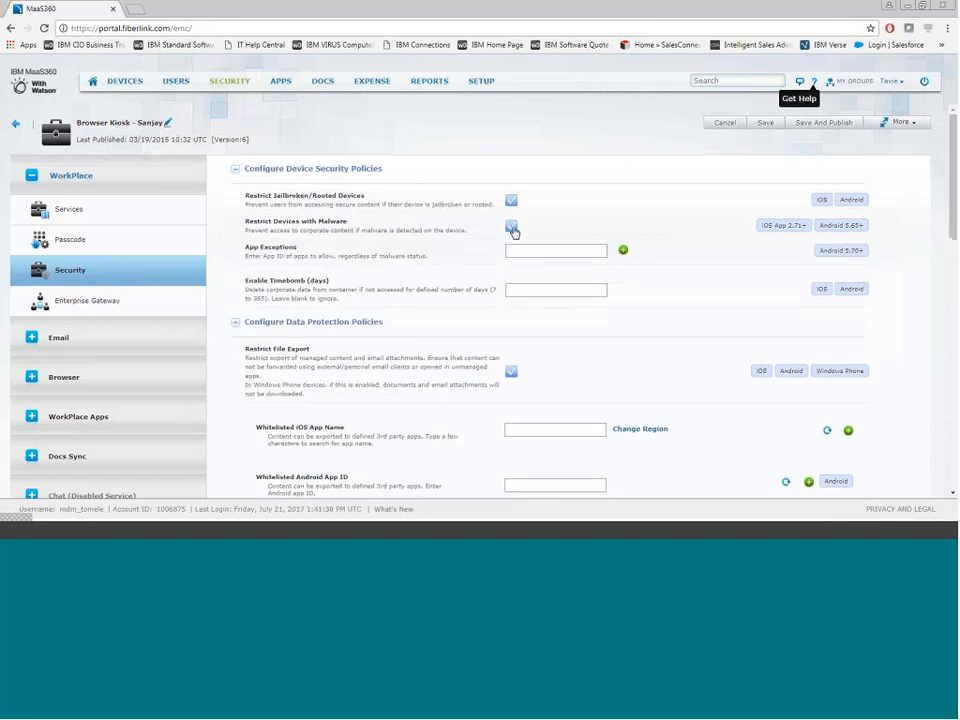
Leave App Exceptions blank and set Enable Timebomb to 30 days
{"action": "left_click", "coordinate": [517, 249]}
{"action": "left_click", "coordinate": [517, 290]}
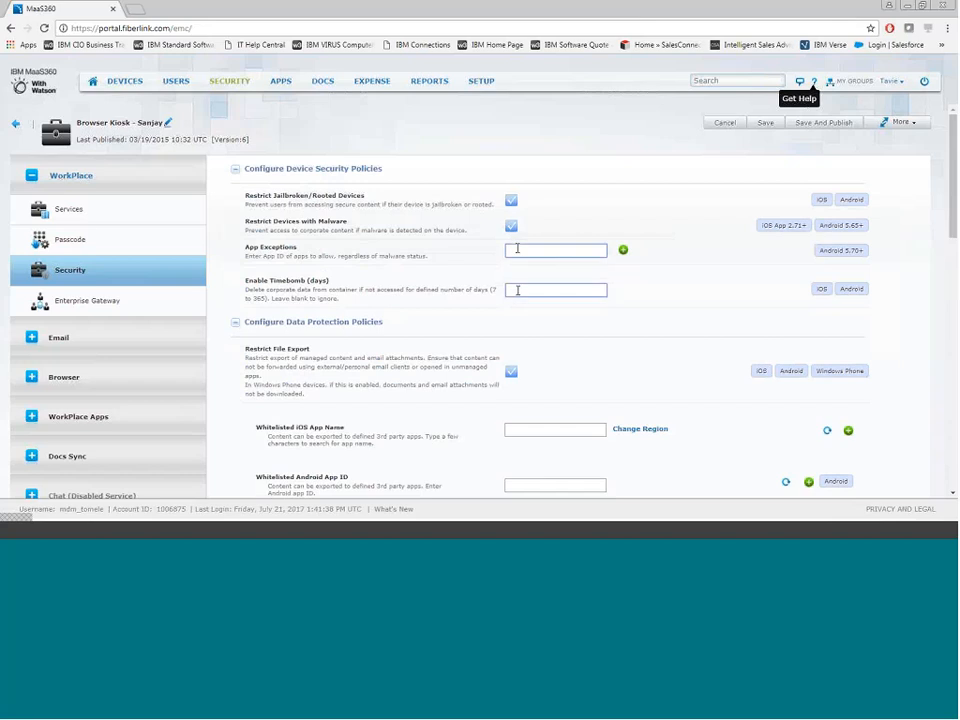
{"action": "type", "text": "30"}
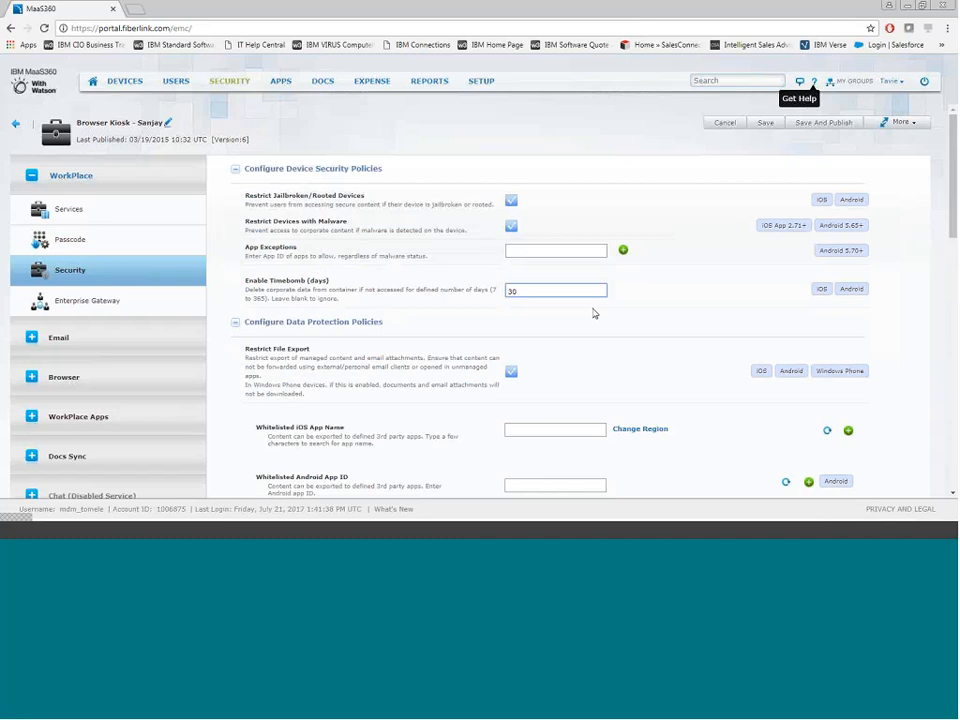
Turn off Restrict File Export in the data protection policies
{"action": "scroll", "coordinate": [593, 313], "scroll_direction": "down", "scroll_amount": 2}
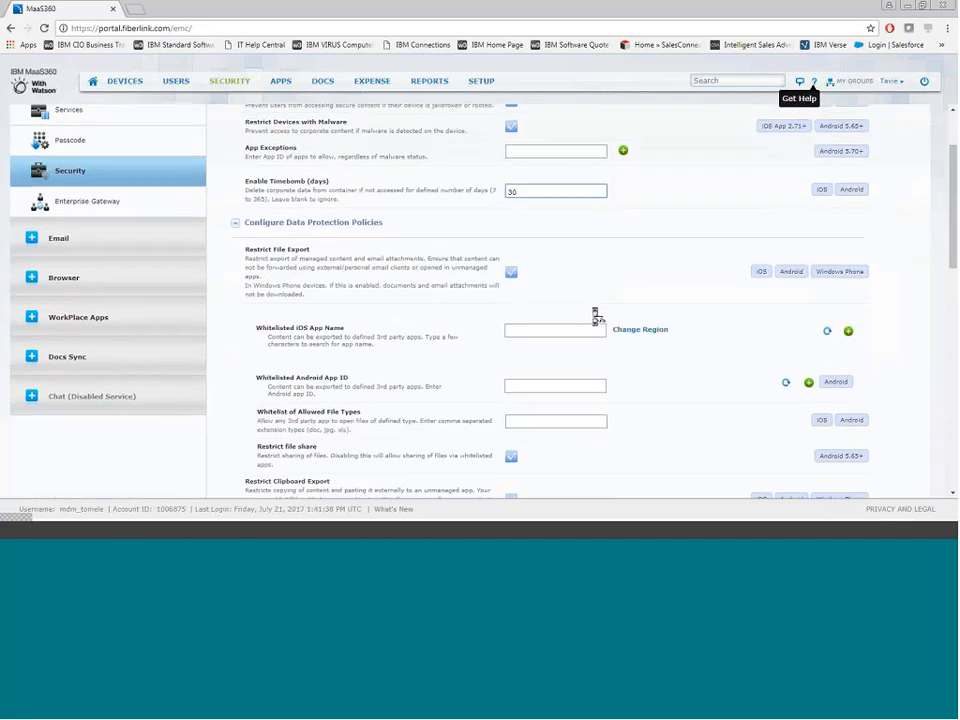
{"action": "left_click", "coordinate": [511, 264]}
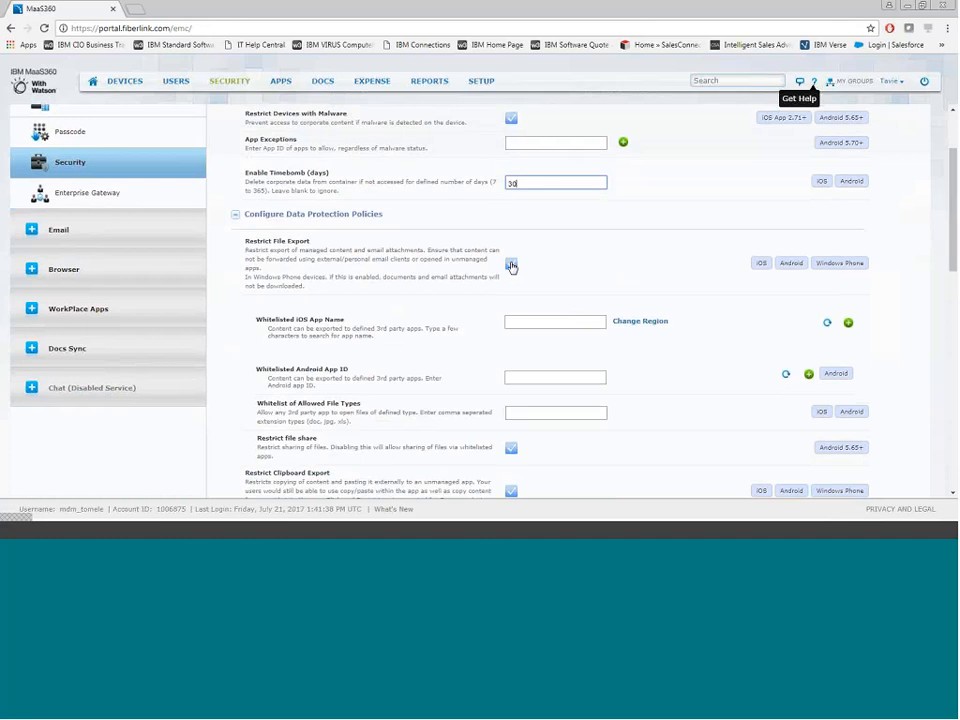
{"action": "left_click", "coordinate": [511, 264]}
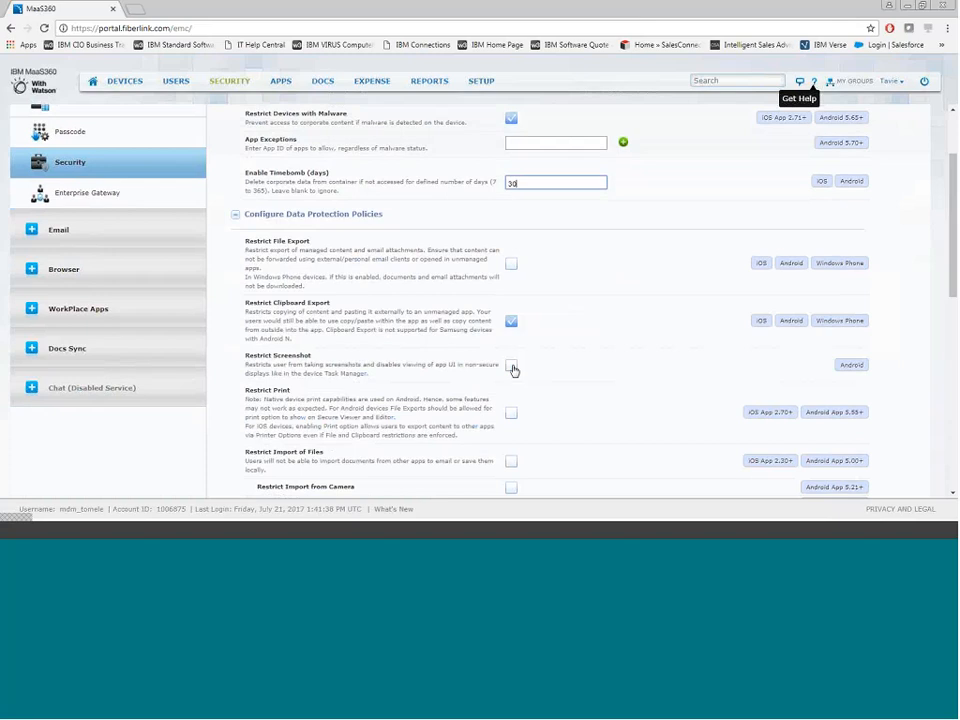
Open the Secure Mail configuration, review the mail server options while keeping Exchange, and examine the ActiveSync hostname and Domain Name fields
{"action": "left_click", "coordinate": [43, 231]}
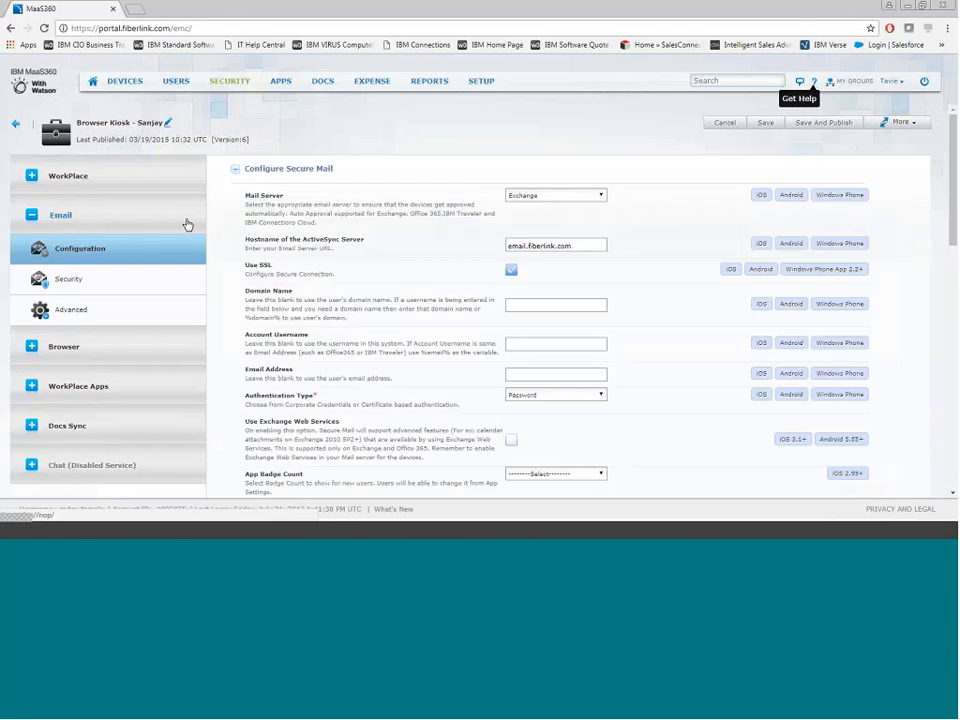
{"action": "left_click", "coordinate": [546, 197]}
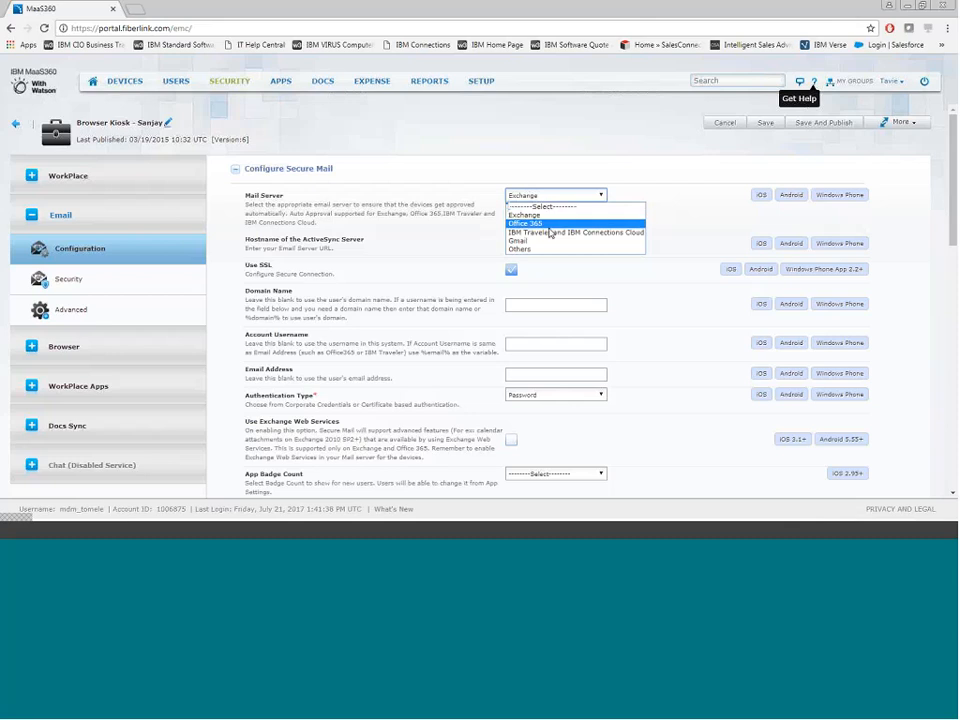
{"action": "left_click", "coordinate": [563, 215]}
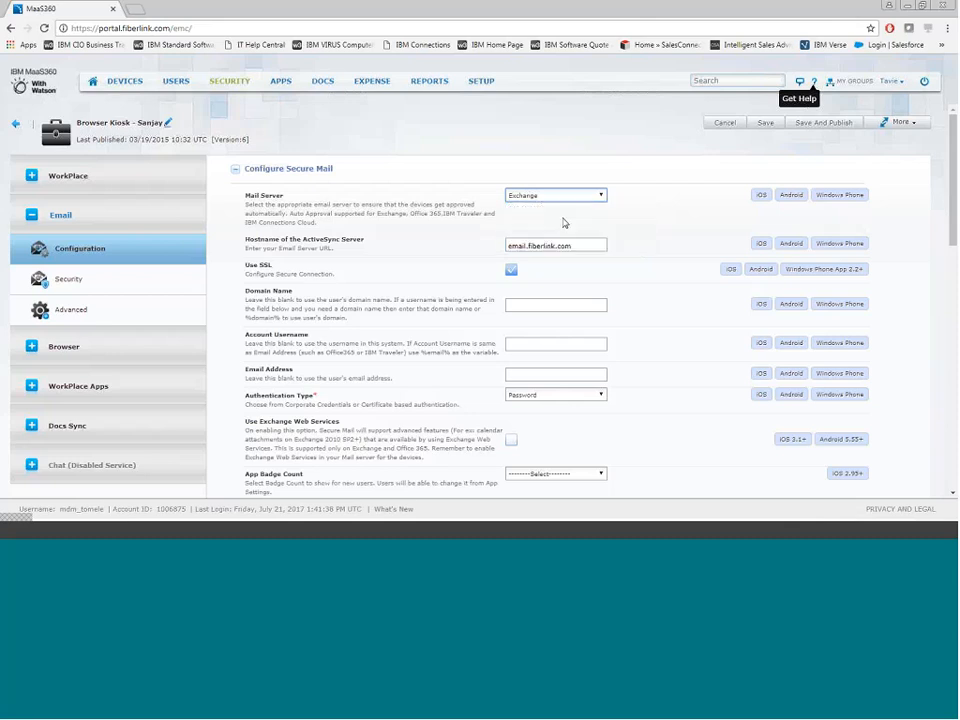
{"action": "left_click", "coordinate": [576, 244]}
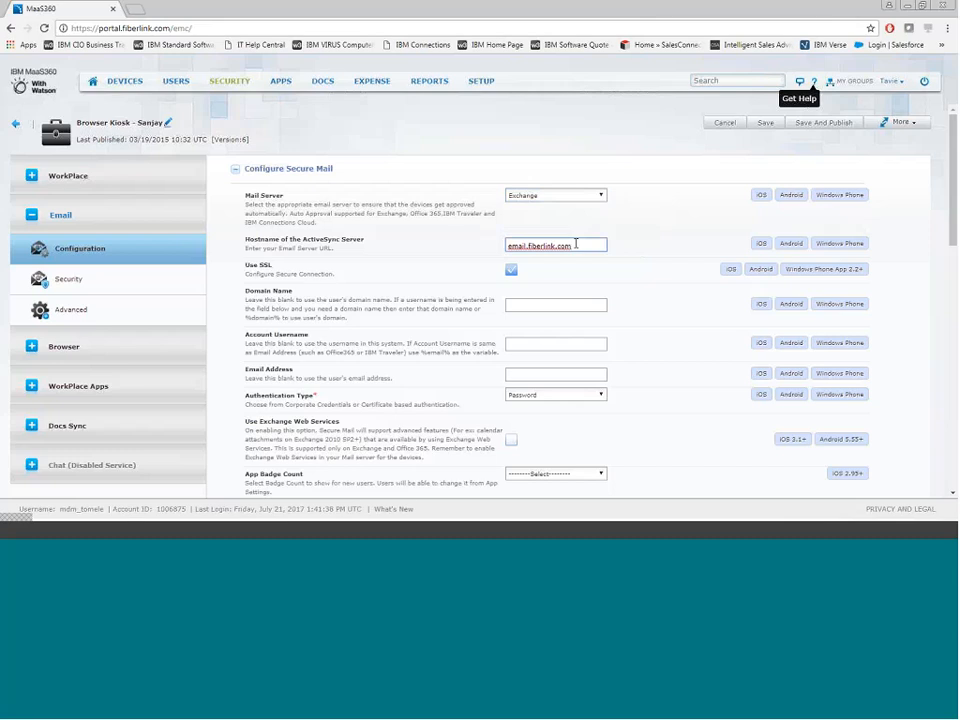
{"action": "left_click", "coordinate": [534, 337]}
{"action": "key", "text": "Tab"}
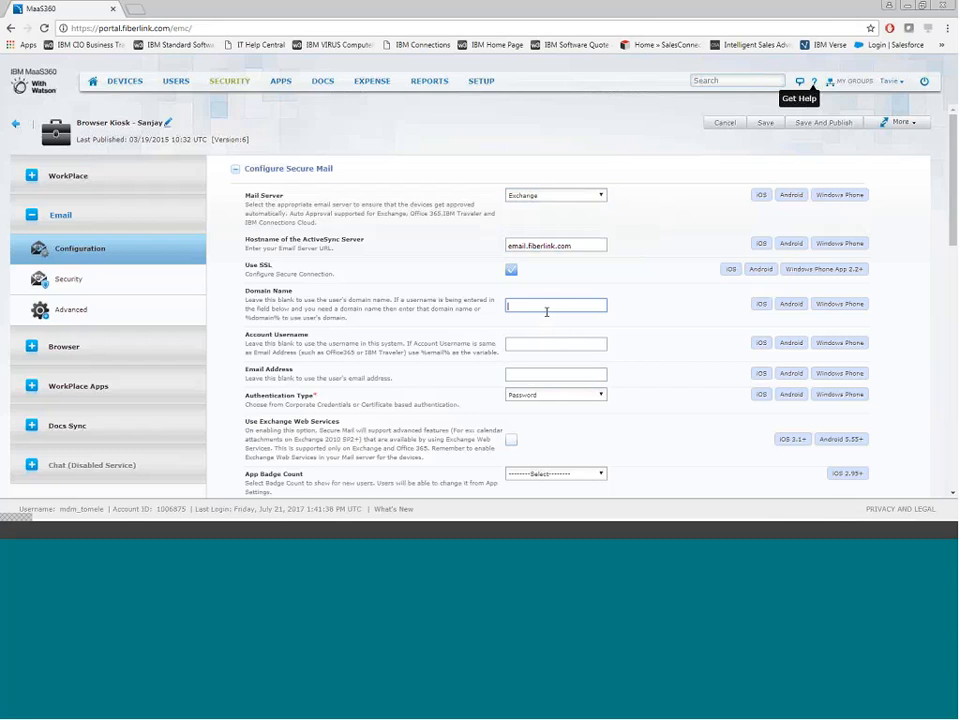
Set the Secure Mail calendar's week to start on Monday
{"action": "scroll", "coordinate": [547, 314], "scroll_direction": "down", "scroll_amount": 1}
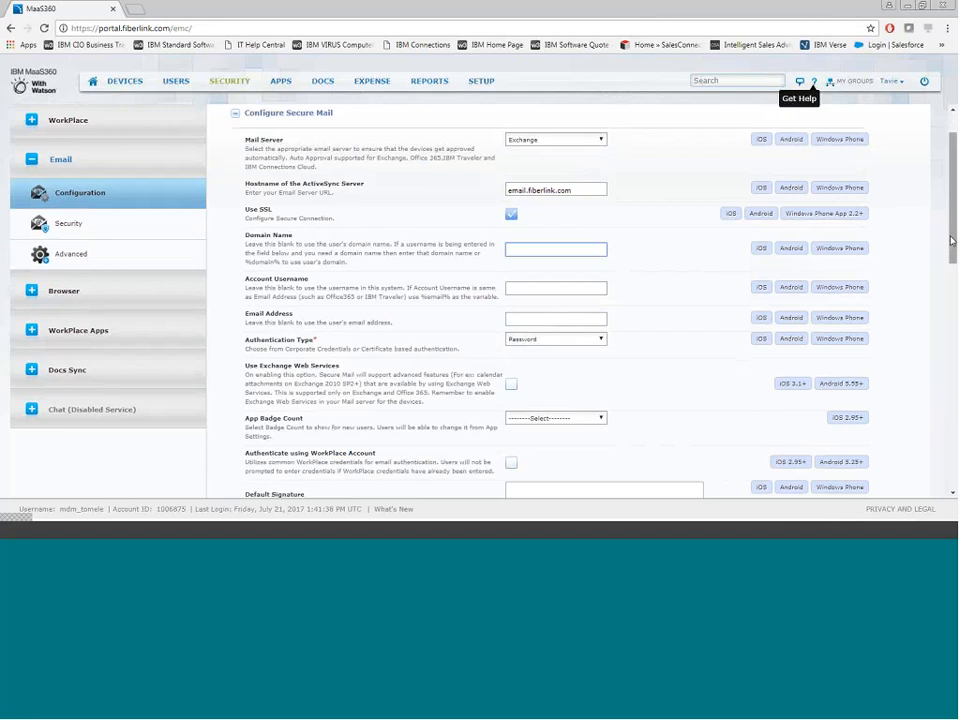
{"action": "left_click_drag", "start_coordinate": [953, 260], "coordinate": [953, 427]}
{"action": "left_click", "coordinate": [568, 291]}
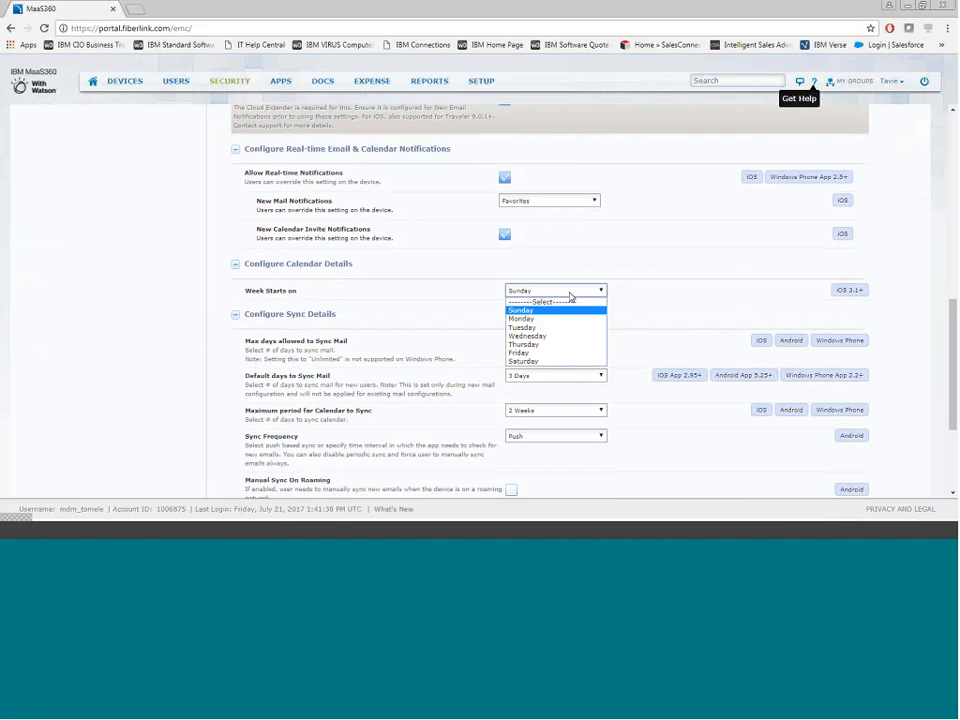
{"action": "left_click", "coordinate": [566, 319]}
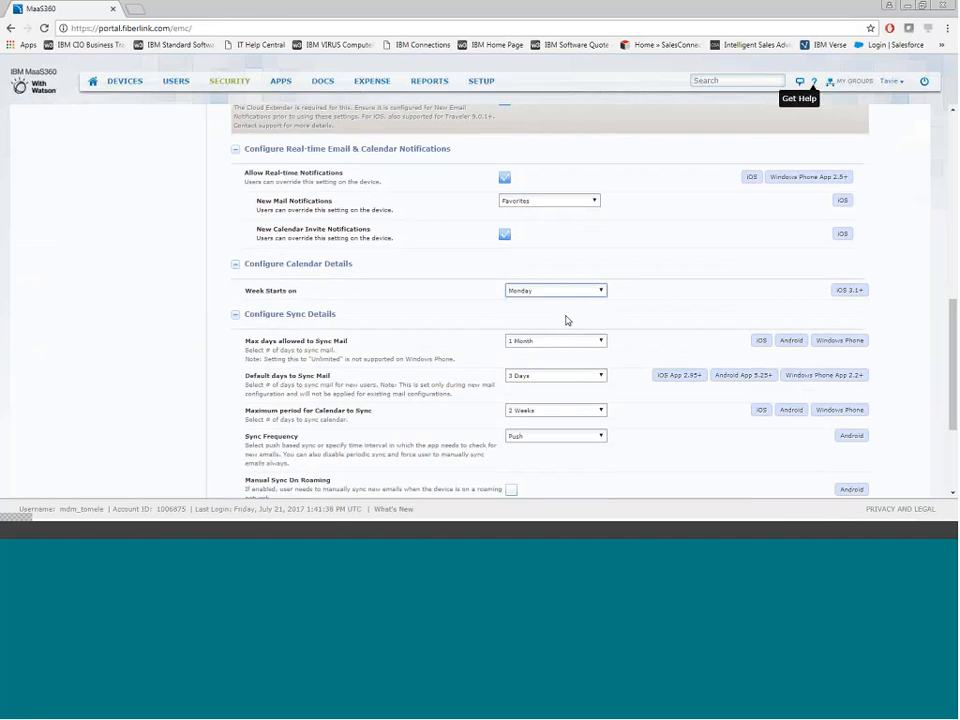
Keep the maximum mail sync at 1 Month and set the maximum calendar sync period to 6 Months
{"action": "left_click", "coordinate": [557, 341]}
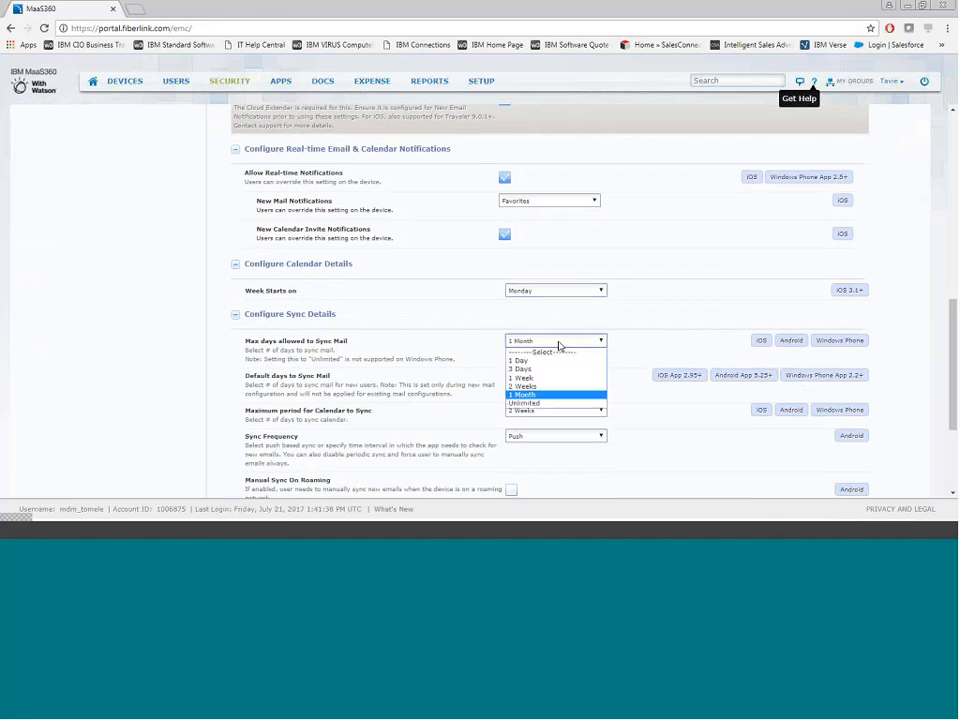
{"action": "left_click", "coordinate": [552, 394]}
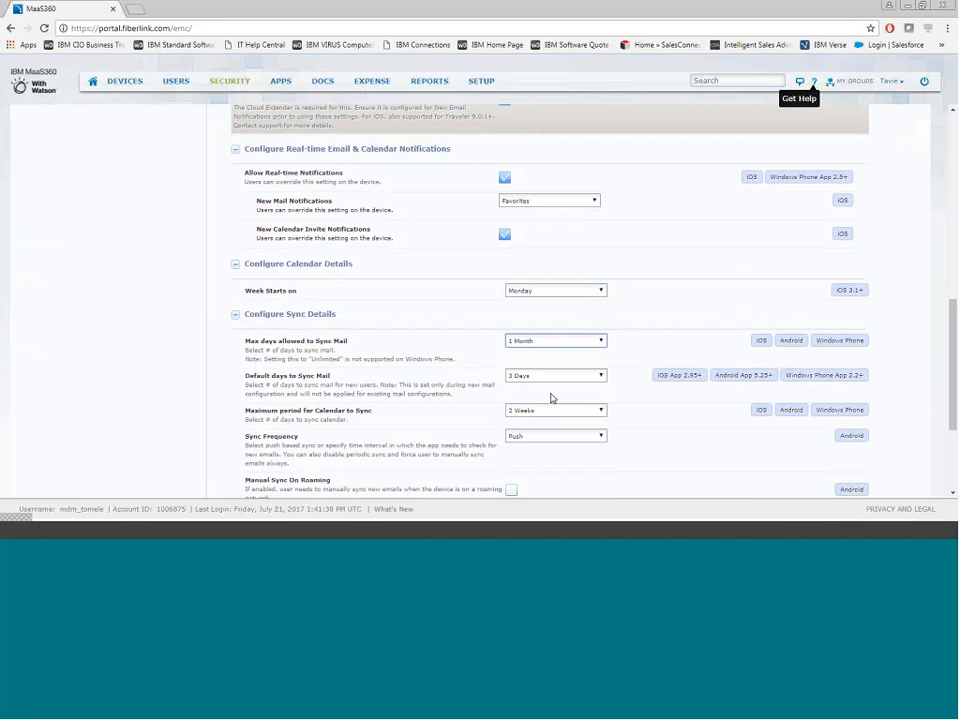
{"action": "left_click", "coordinate": [549, 409]}
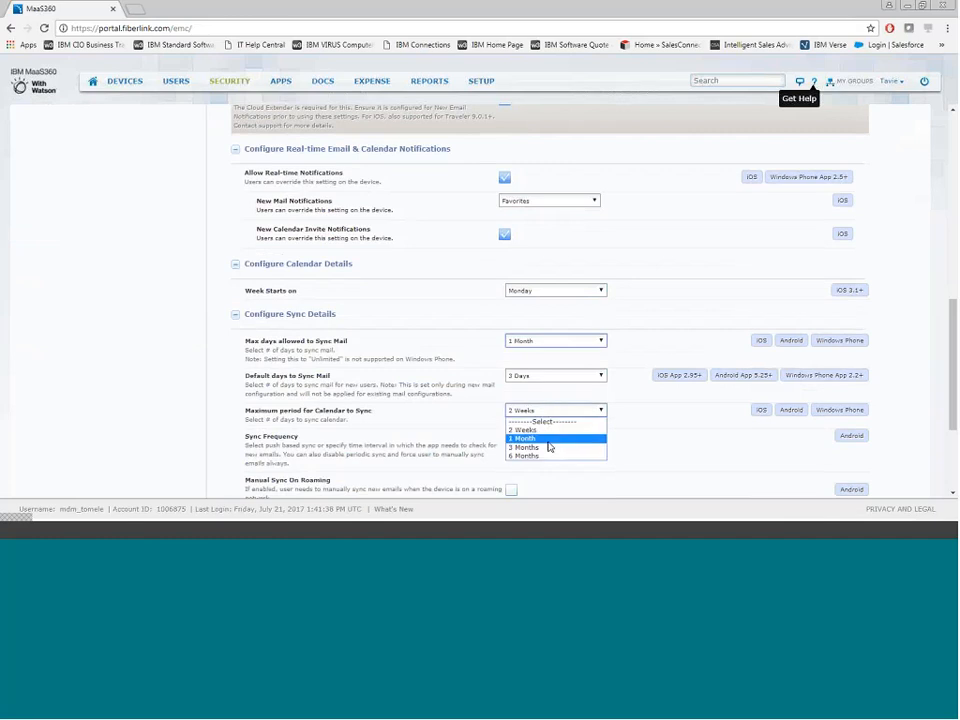
{"action": "left_click", "coordinate": [548, 456]}
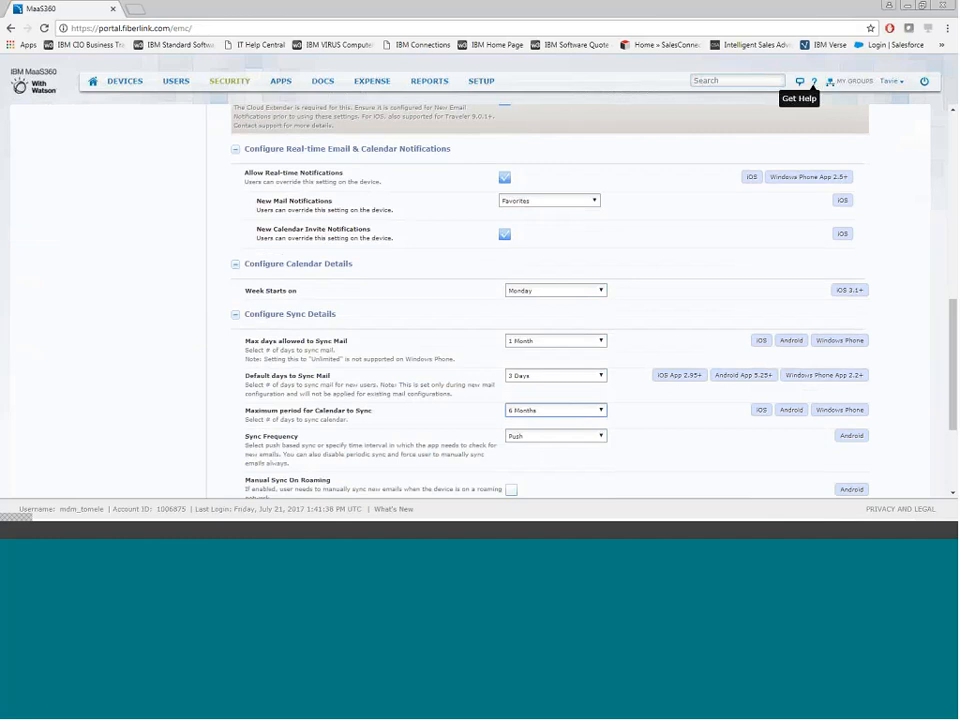
In the Email security settings, keep Restrict Attachment Forwarding and Allow Own Domain on, and enable Restrict Email to External Domains
{"action": "left_click_drag", "start_coordinate": [950, 388], "coordinate": [955, 208]}
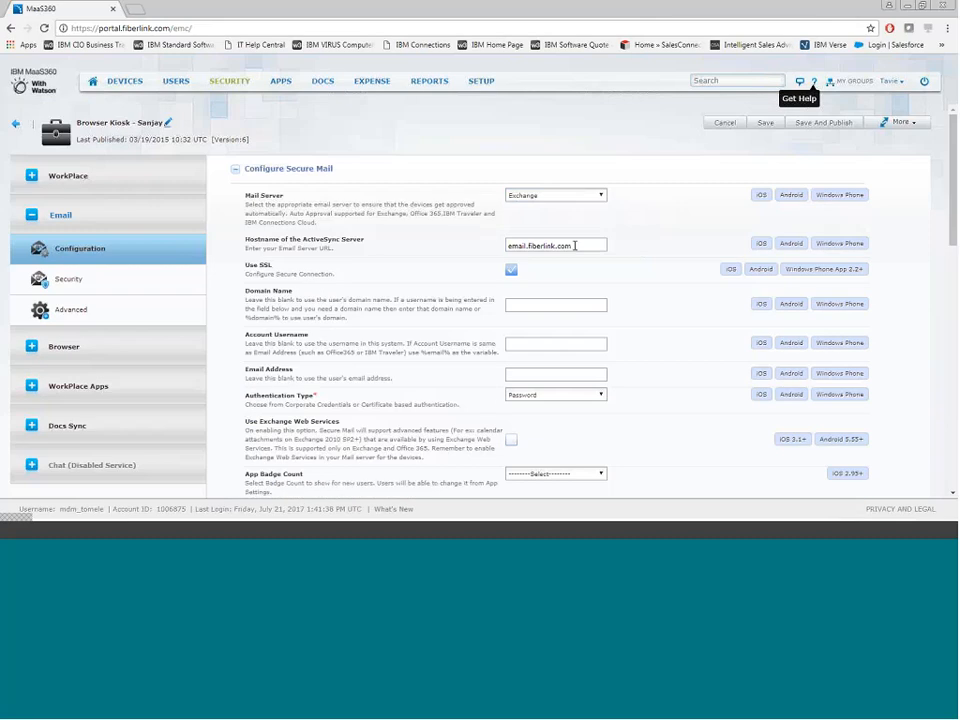
{"action": "left_click", "coordinate": [107, 283]}
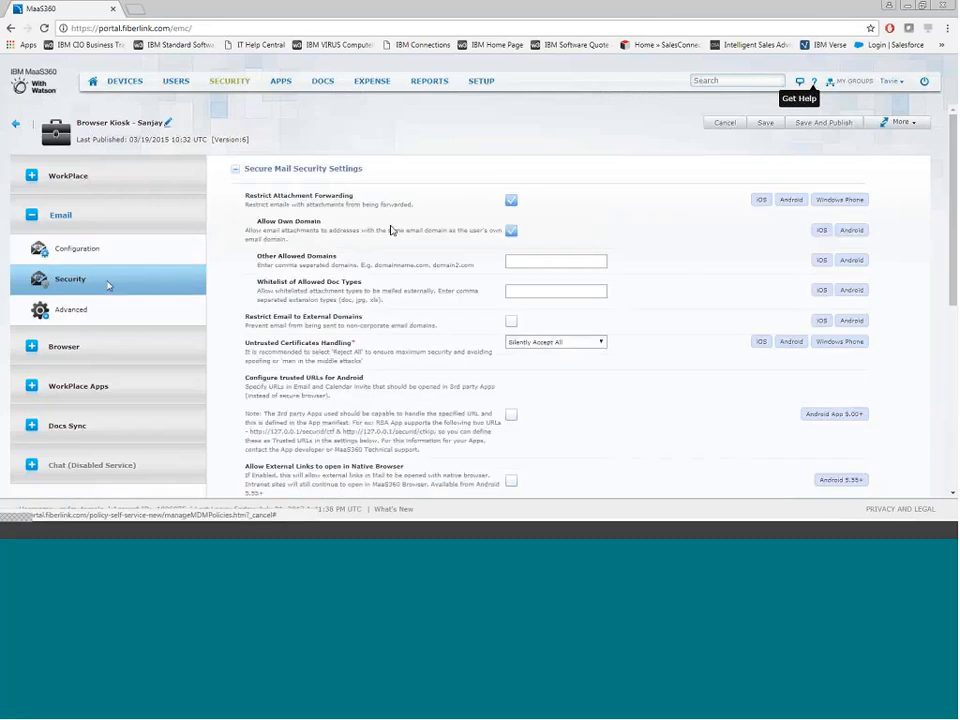
{"action": "left_click", "coordinate": [510, 203]}
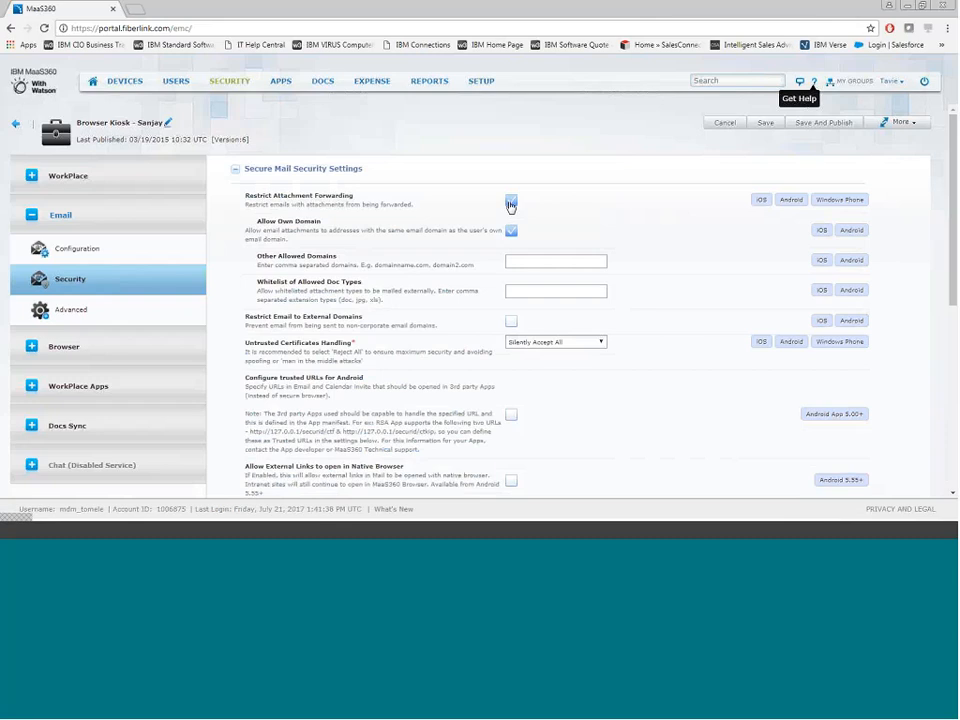
{"action": "left_click", "coordinate": [510, 204]}
{"action": "left_click", "coordinate": [510, 232]}
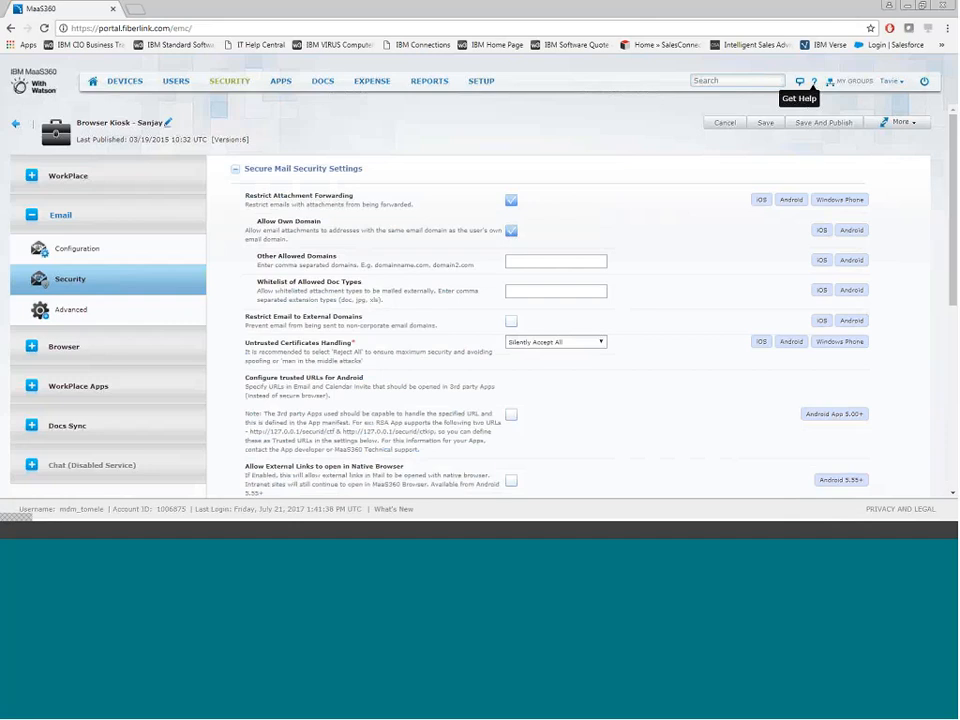
{"action": "left_click", "coordinate": [511, 322]}
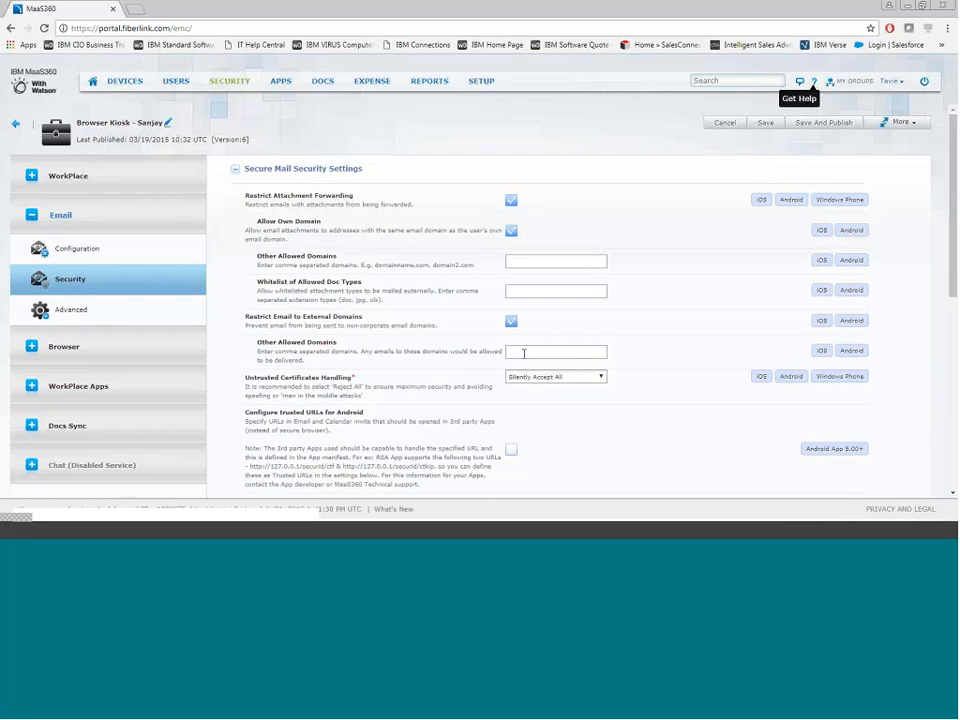
Open the Browser URL Filtering settings and examine the full list of URL categories and descriptions
{"action": "left_click", "coordinate": [80, 347]}
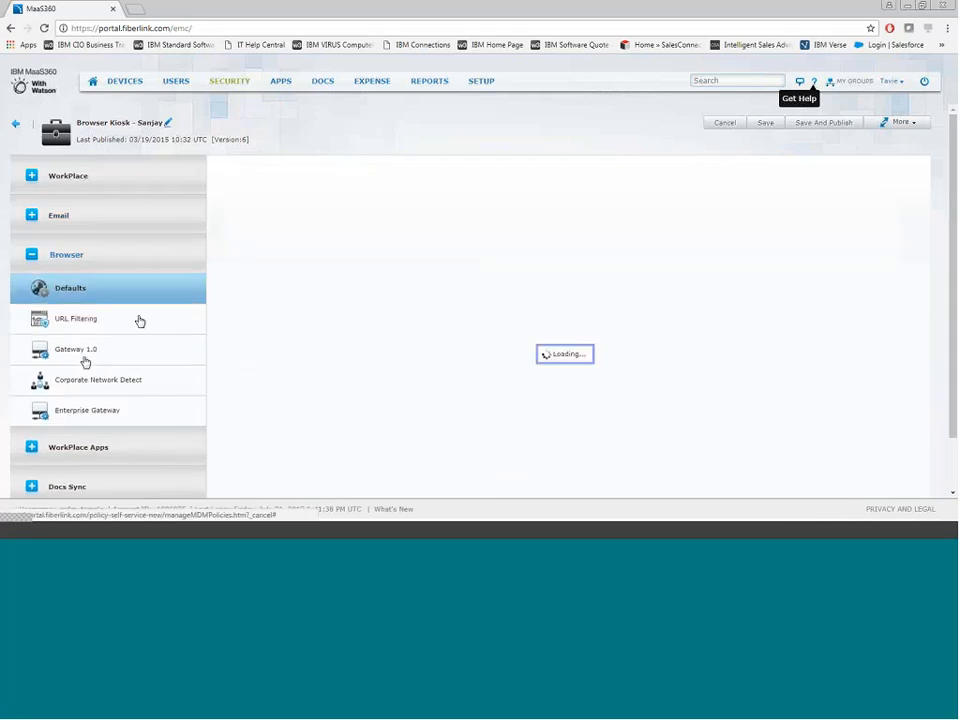
{"action": "left_click", "coordinate": [116, 322]}
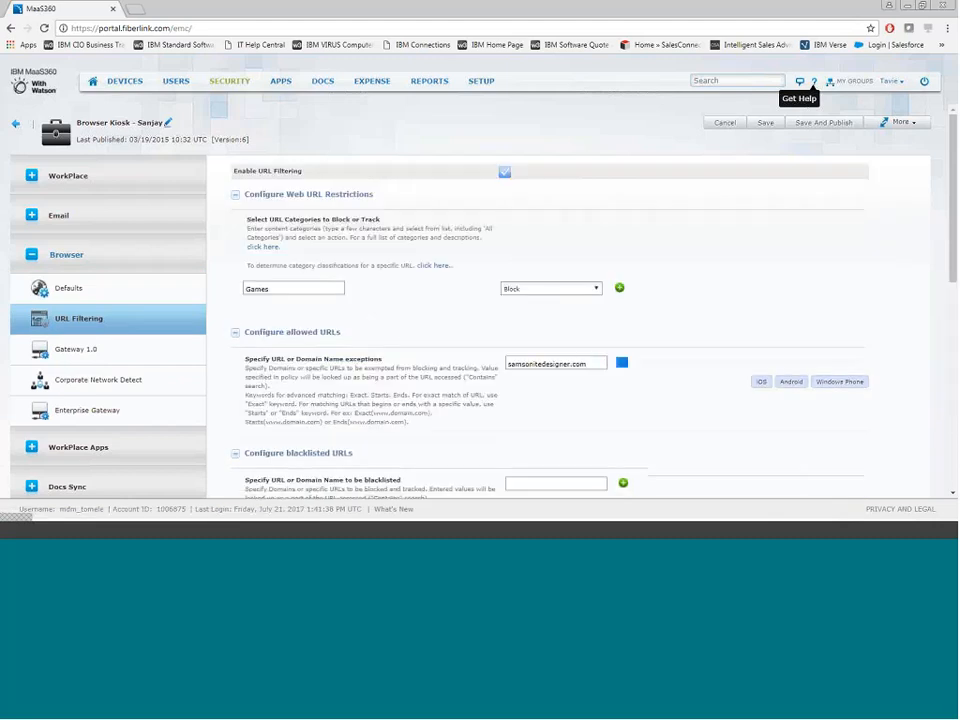
{"action": "left_click", "coordinate": [265, 248]}
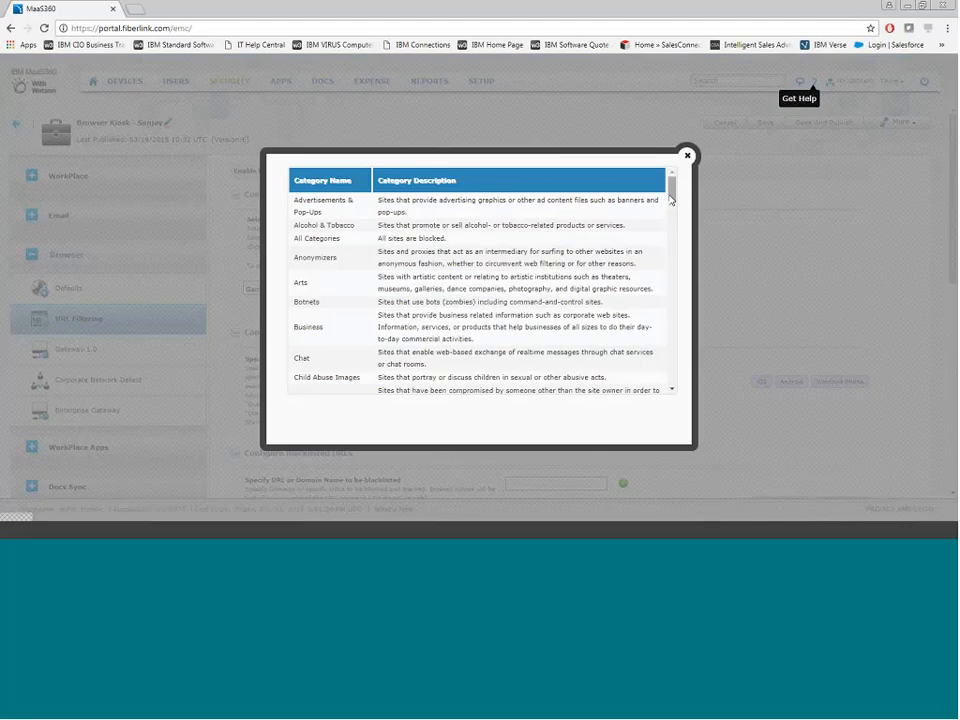
{"action": "mouse_move", "coordinate": [670, 195]}
{"action": "left_mouse_down"}
{"action": "mouse_move", "coordinate": [669, 227]}
{"action": "mouse_move", "coordinate": [672, 194]}
{"action": "left_mouse_up"}
{"action": "left_click", "coordinate": [687, 156]}
Replace the Games category with Social Networking, set its action to Allow and Track, and add an empty category row
{"action": "left_click_drag", "start_coordinate": [273, 289], "coordinate": [169, 288]}
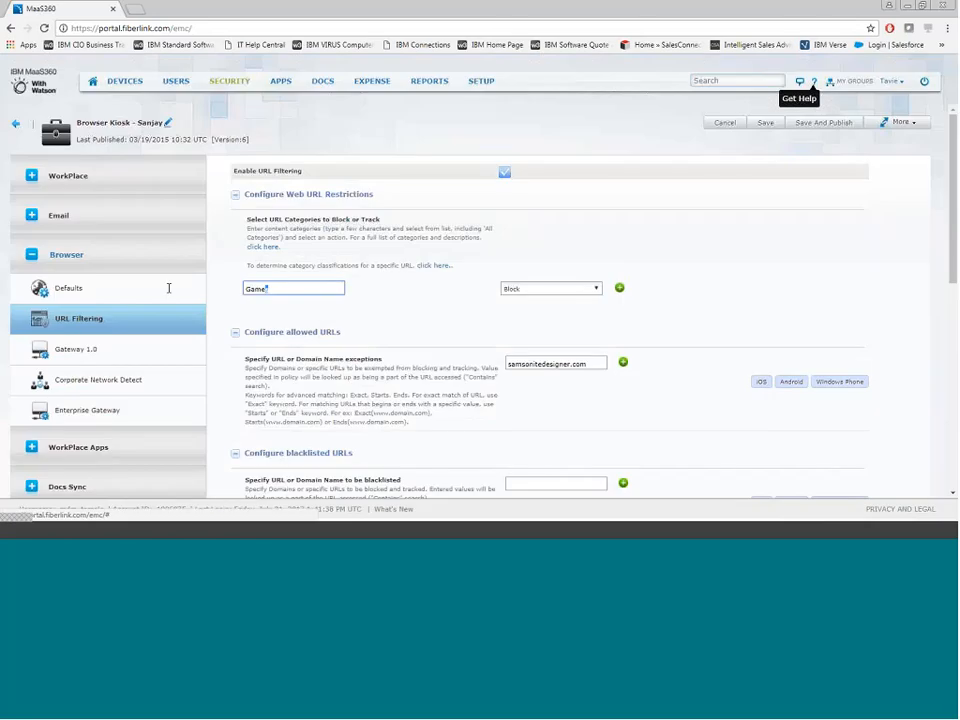
{"action": "type", "text": "socia"}
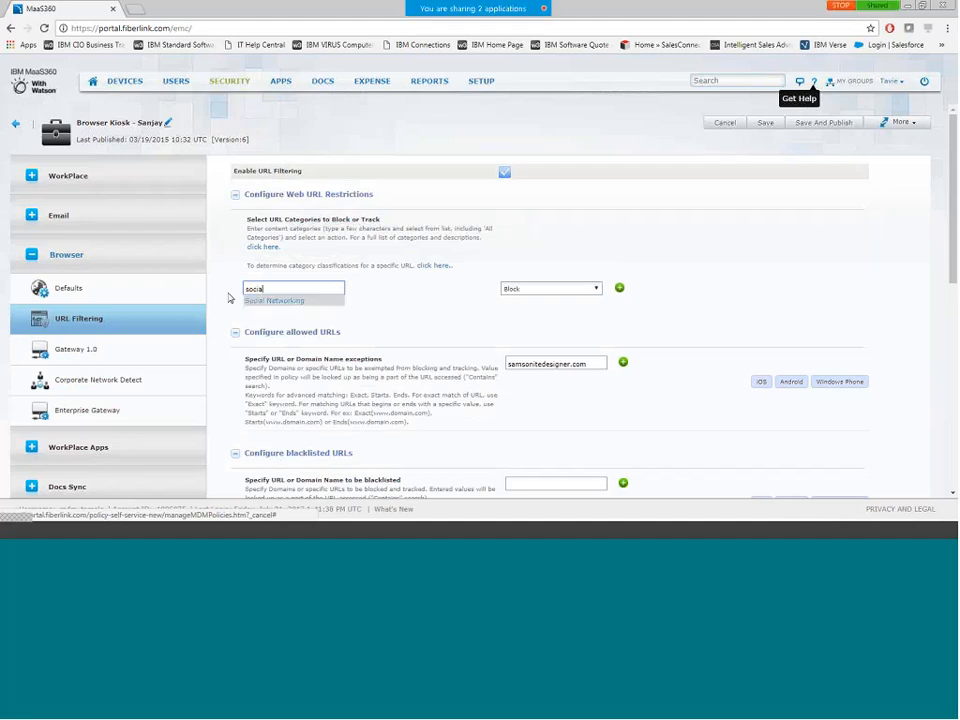
{"action": "left_click", "coordinate": [250, 298]}
{"action": "left_click", "coordinate": [541, 288]}
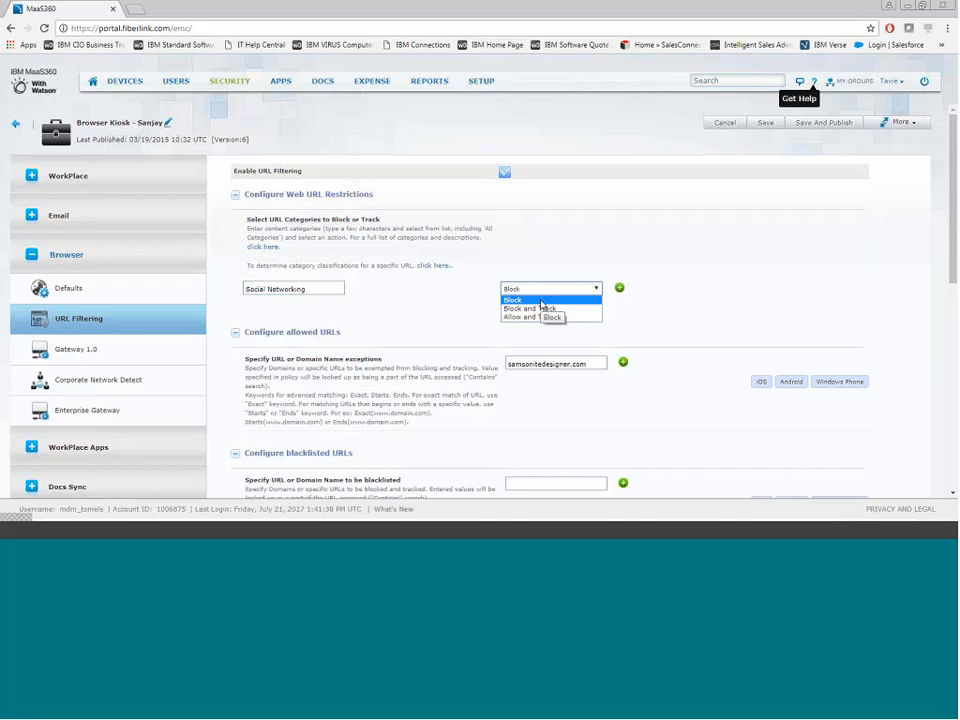
{"action": "left_click", "coordinate": [540, 308]}
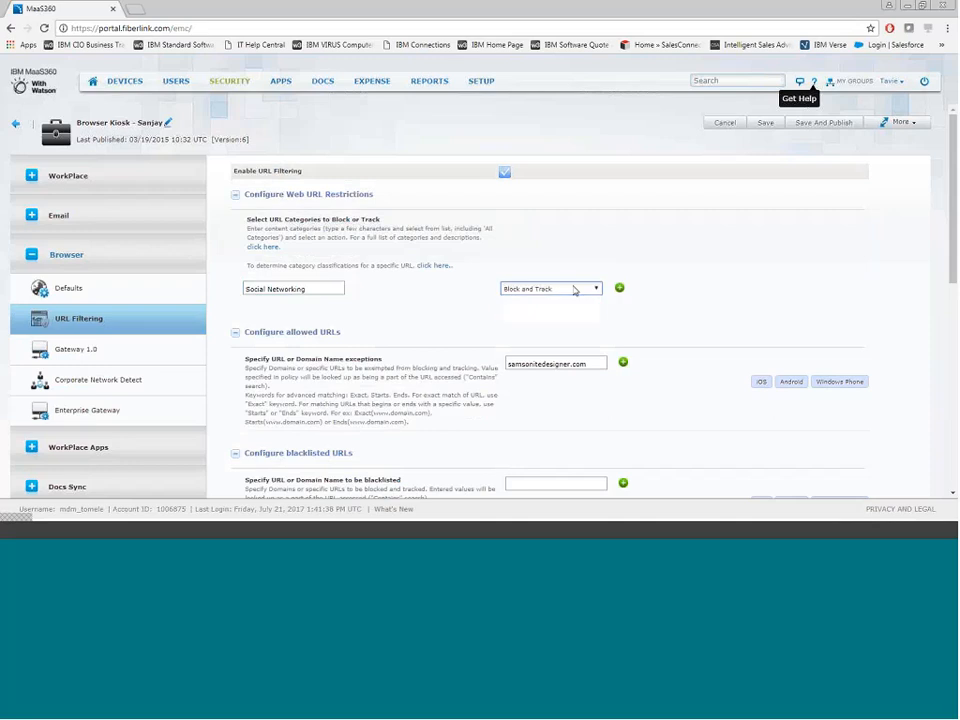
{"action": "left_click", "coordinate": [575, 289]}
{"action": "left_click", "coordinate": [570, 317]}
{"action": "left_click", "coordinate": [619, 288]}
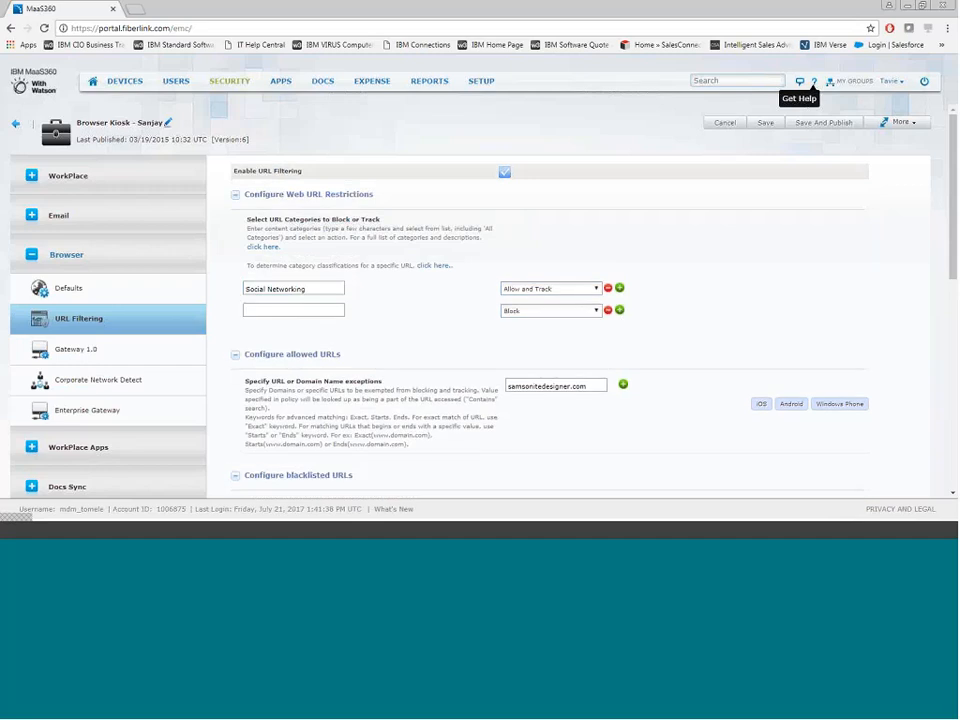
Clear samsonitedesigner.com from the allowed URL exceptions
{"action": "left_click", "coordinate": [595, 388]}
{"action": "left_click_drag", "start_coordinate": [595, 388], "coordinate": [494, 389]}
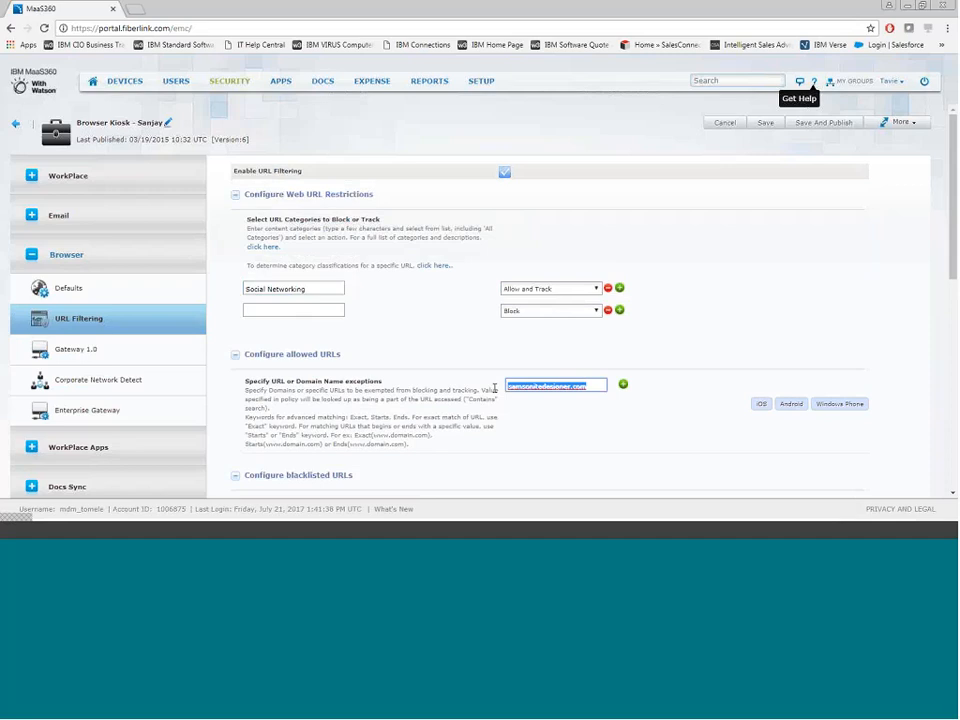
{"action": "key", "text": "BackSpace"}
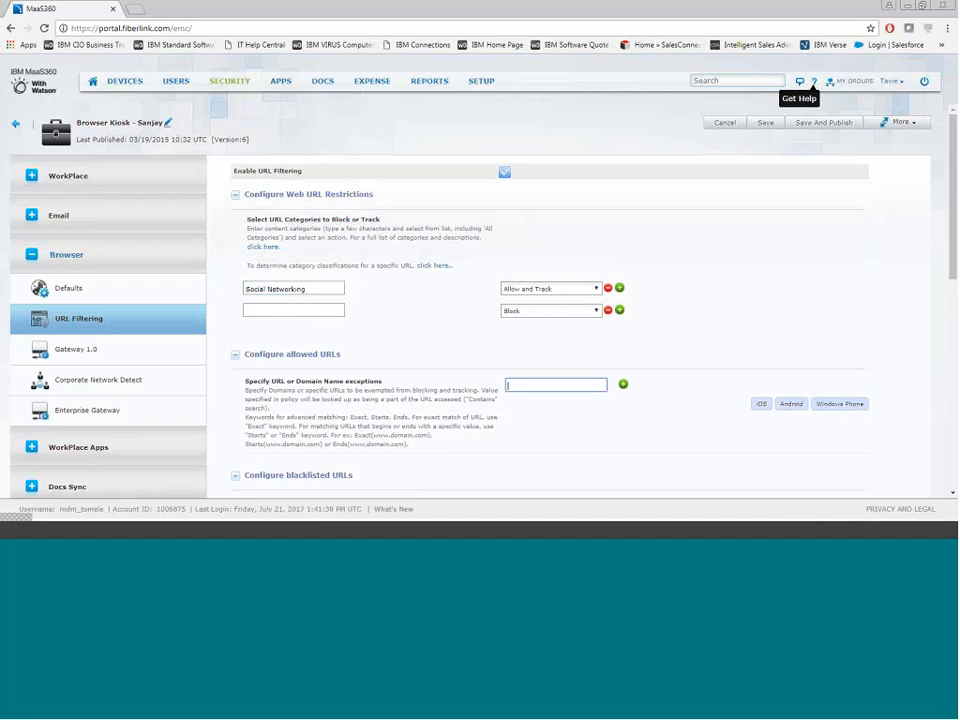
Return to the policy list, enter "ios" as the filter text, and view the TEST__IOS policy
{"action": "left_click", "coordinate": [16, 126]}
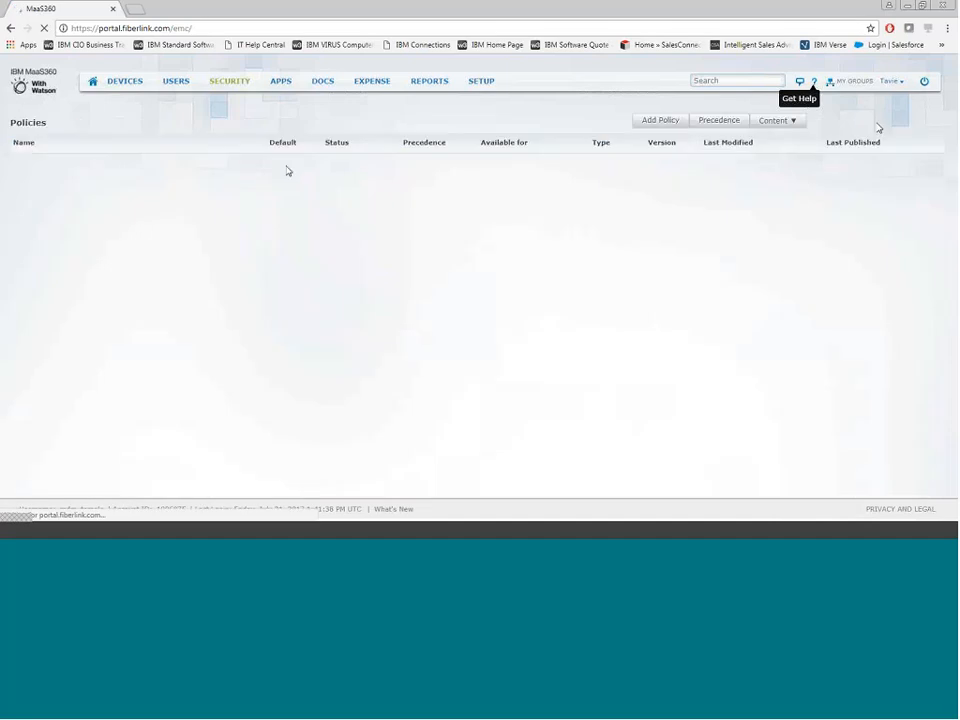
{"action": "left_click", "coordinate": [874, 123]}
{"action": "type", "text": "ios"}
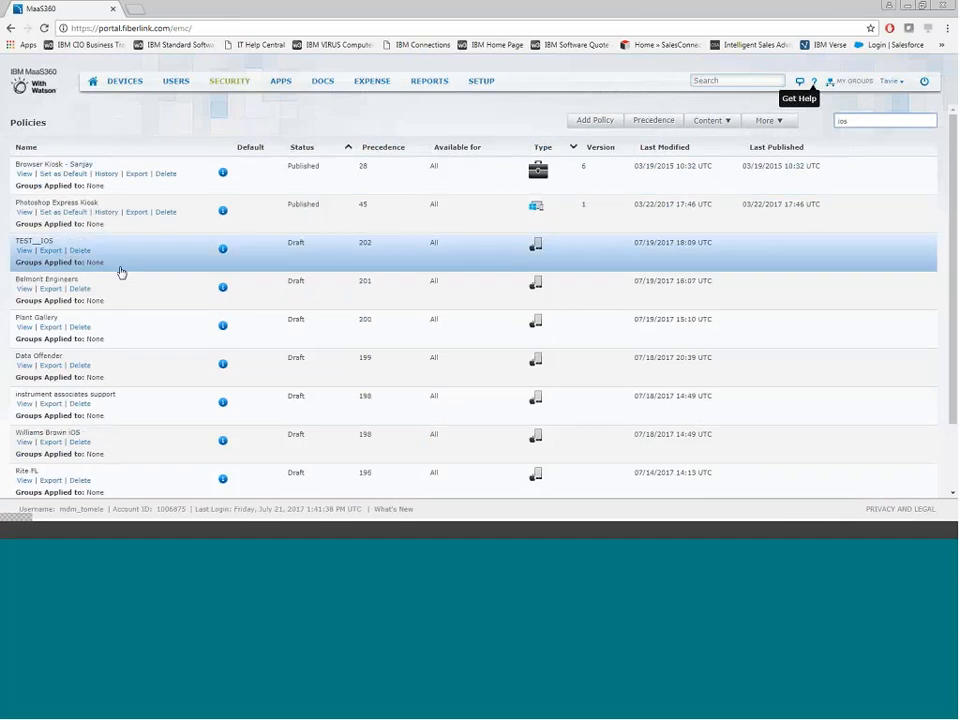
{"action": "left_click", "coordinate": [25, 251]}
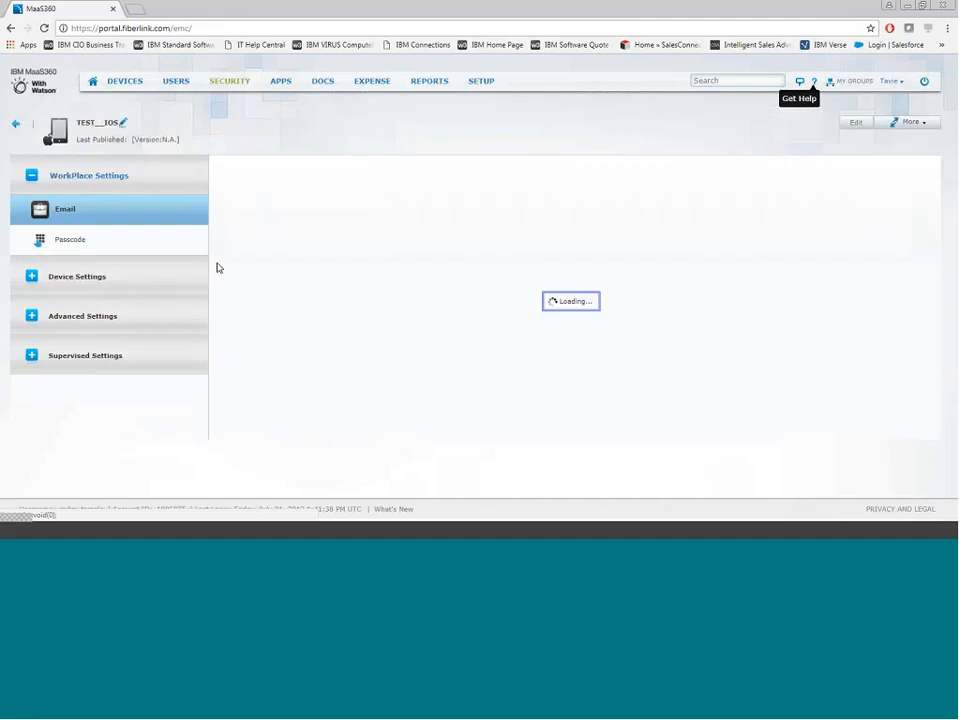
Edit the iOS policy's device passcode settings, enabling Configure Passcode Policy and Enforce Passcode on Mobile Device with a minimum length of 4
{"action": "left_click", "coordinate": [96, 279]}
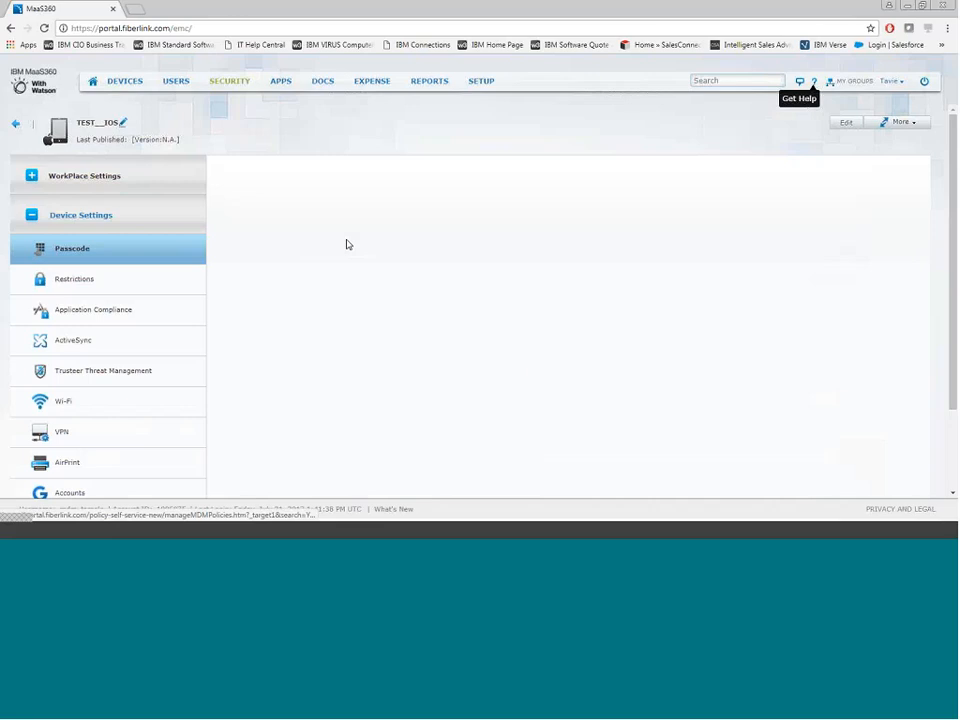
{"action": "left_click", "coordinate": [844, 126]}
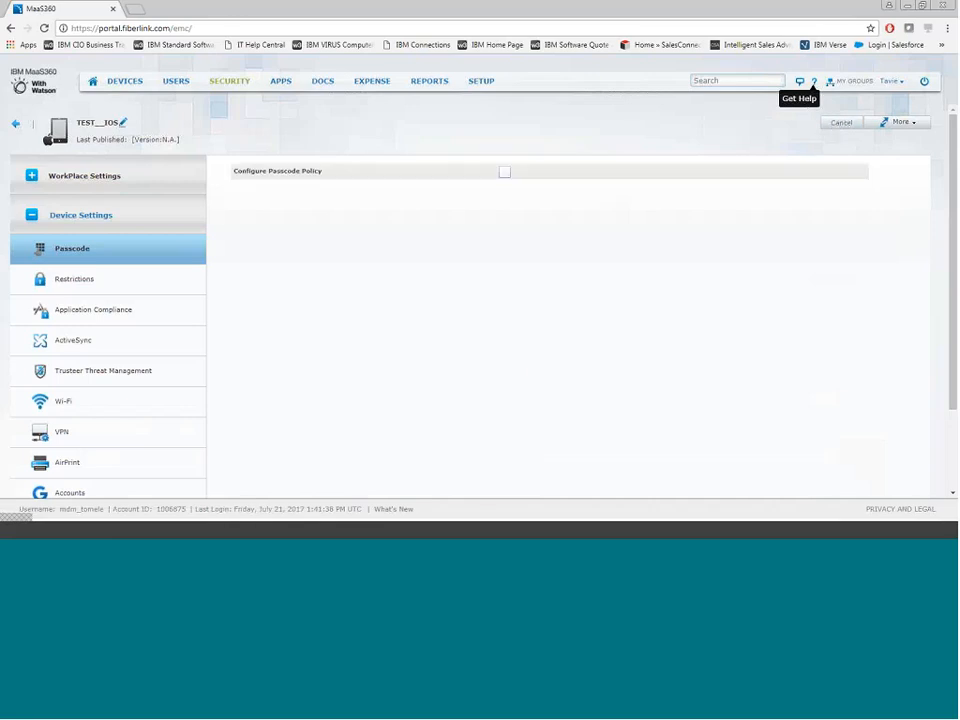
{"action": "left_click", "coordinate": [505, 173]}
{"action": "left_click", "coordinate": [505, 219]}
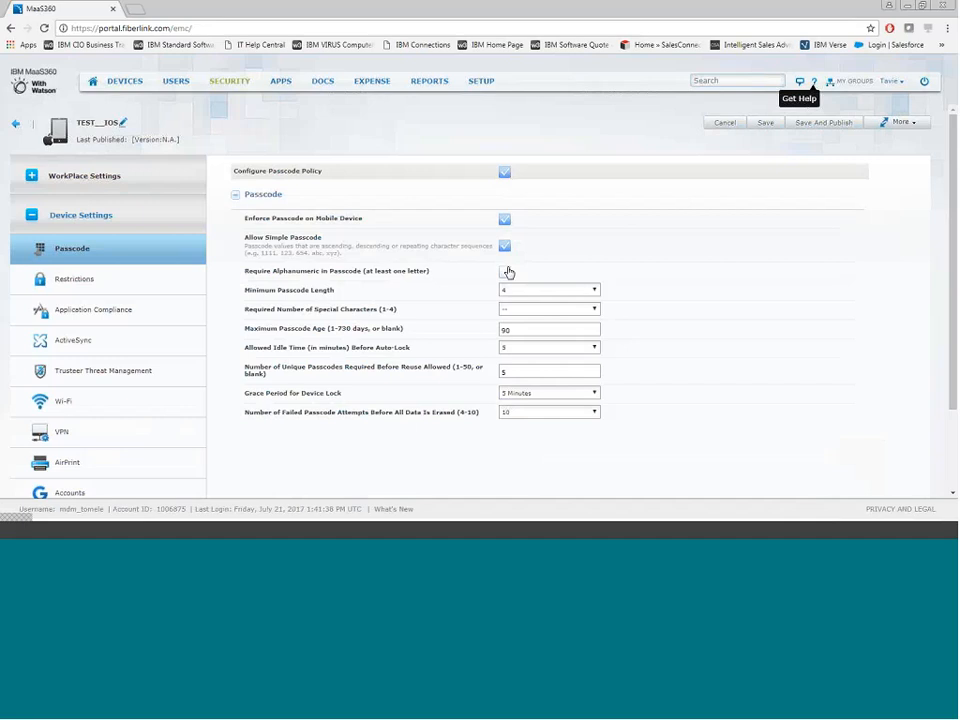
{"action": "left_click", "coordinate": [550, 290]}
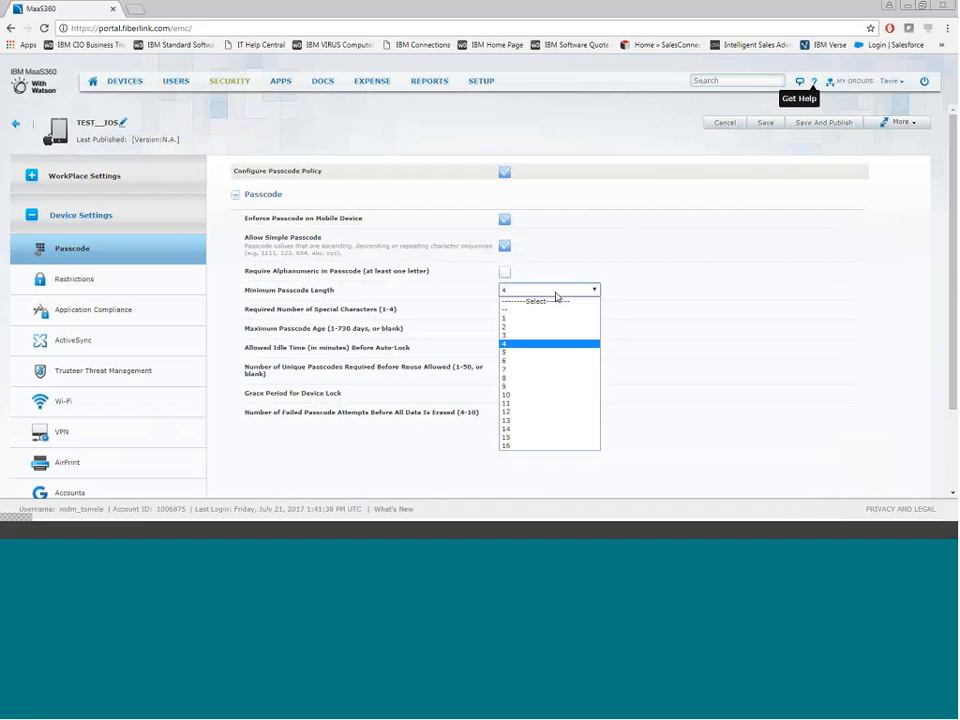
{"action": "left_click", "coordinate": [556, 294]}
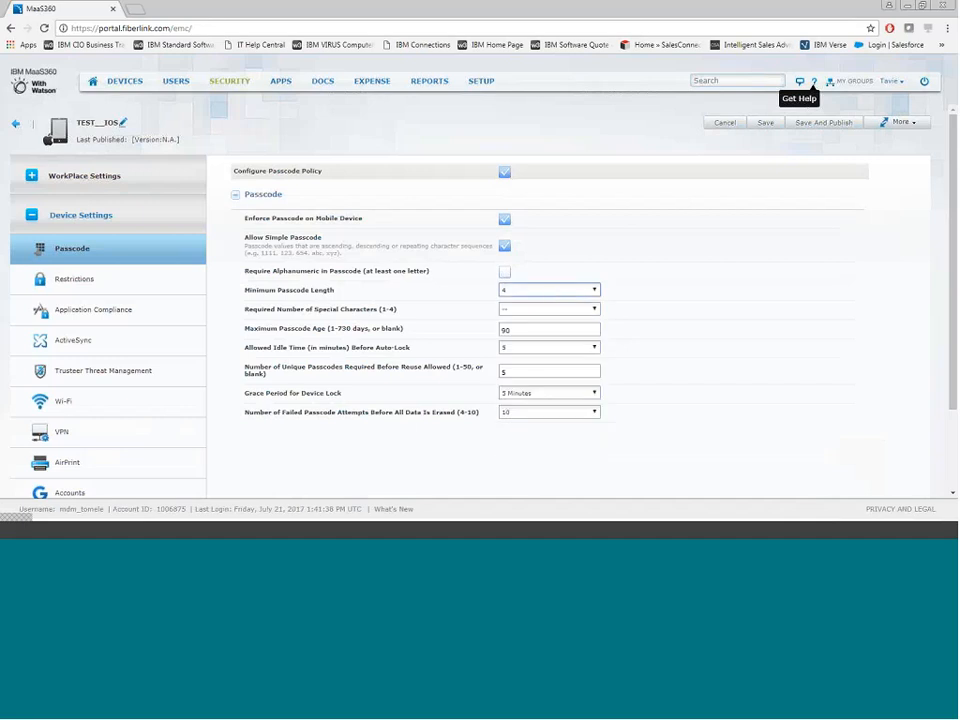
Open the iOS policy's device restrictions and examine the device functionality, application and iCloud options
{"action": "left_click", "coordinate": [116, 282]}
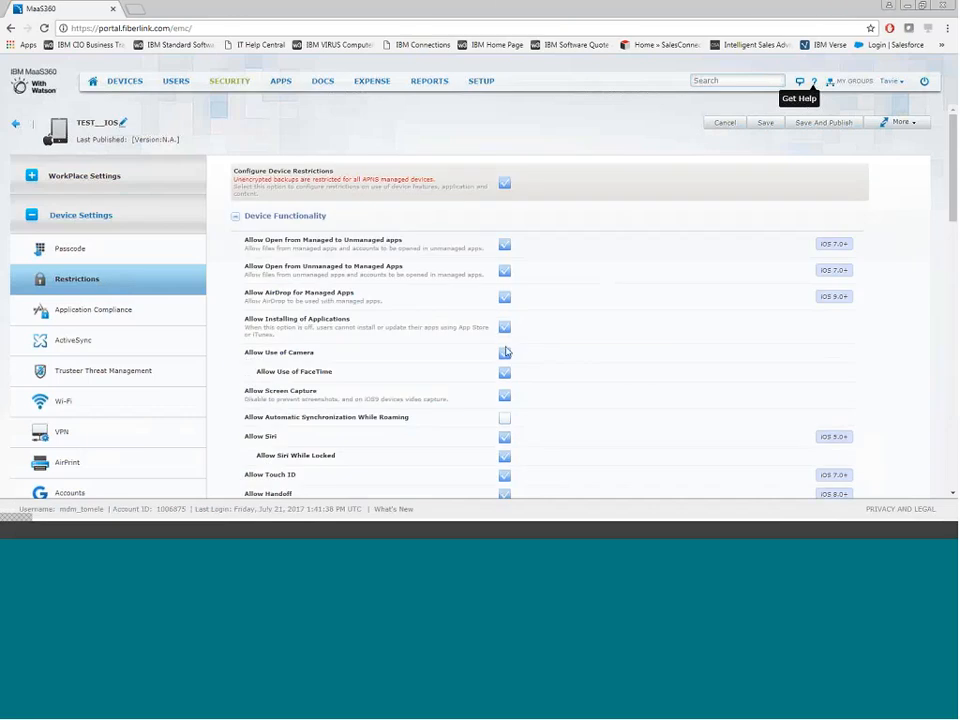
{"action": "left_click", "coordinate": [505, 352]}
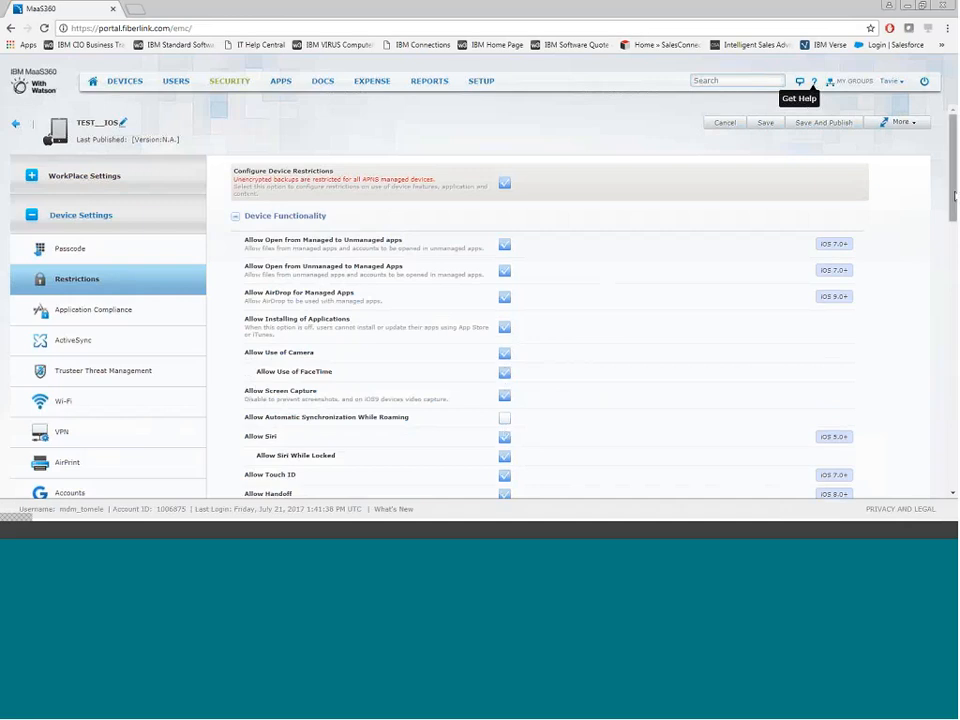
{"action": "left_click_drag", "start_coordinate": [954, 197], "coordinate": [954, 233]}
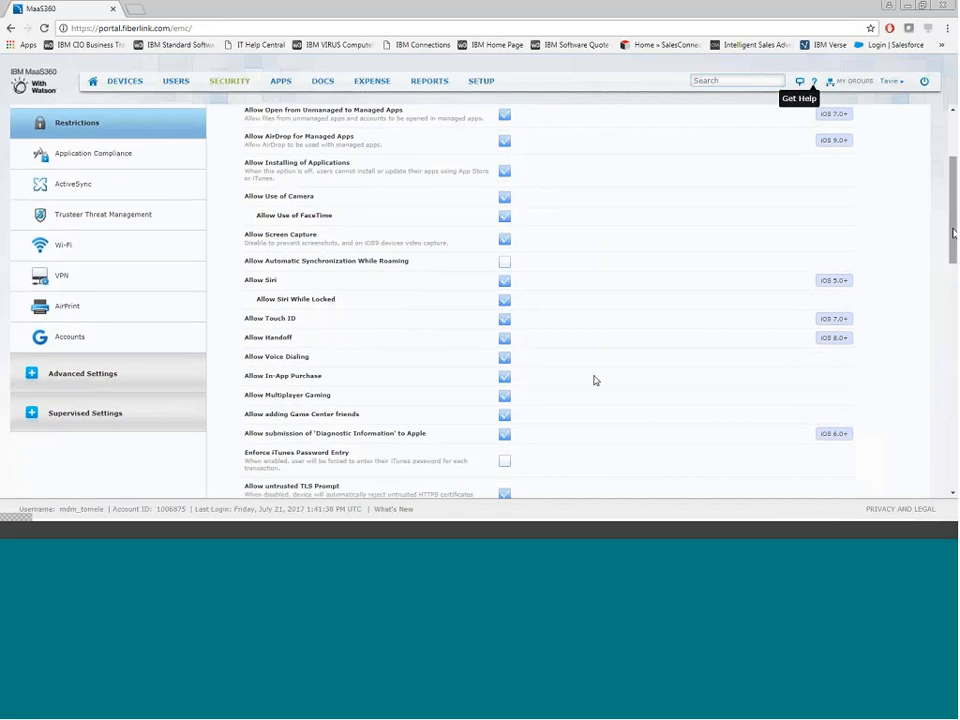
{"action": "left_click_drag", "start_coordinate": [954, 233], "coordinate": [954, 369]}
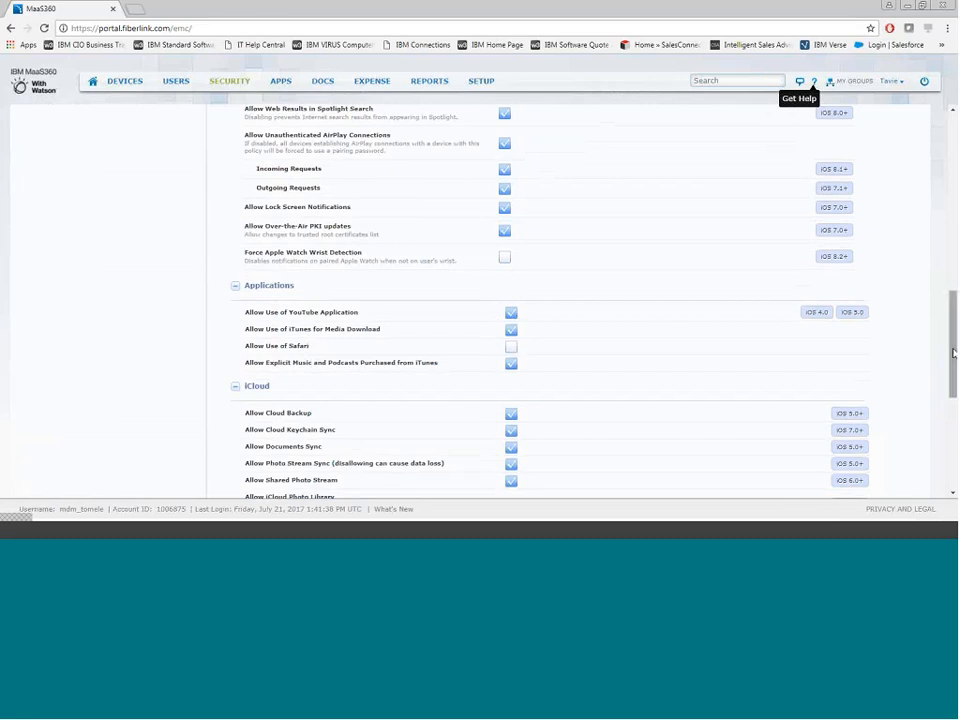
{"action": "scroll", "coordinate": [926, 392], "scroll_direction": "down", "scroll_amount": 3}
{"action": "left_click_drag", "start_coordinate": [953, 397], "coordinate": [953, 405]}
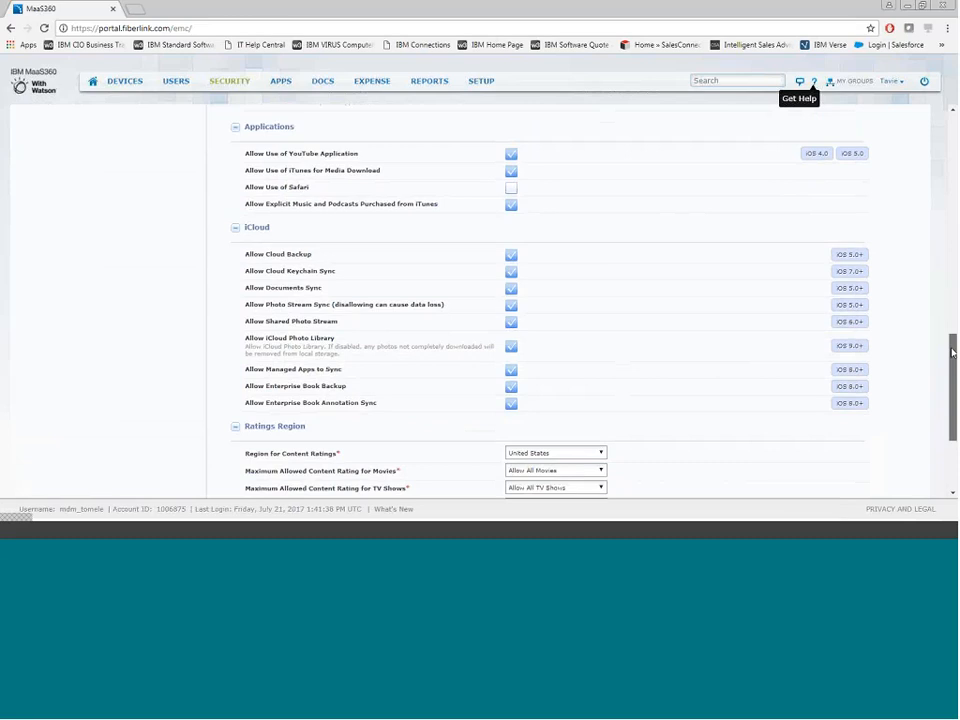
Set the content ratings region to United Kingdom and the maximum allowed movie rating to 18
{"action": "scroll", "coordinate": [710, 345], "scroll_direction": "down", "scroll_amount": 3}
{"action": "left_click", "coordinate": [593, 331]}
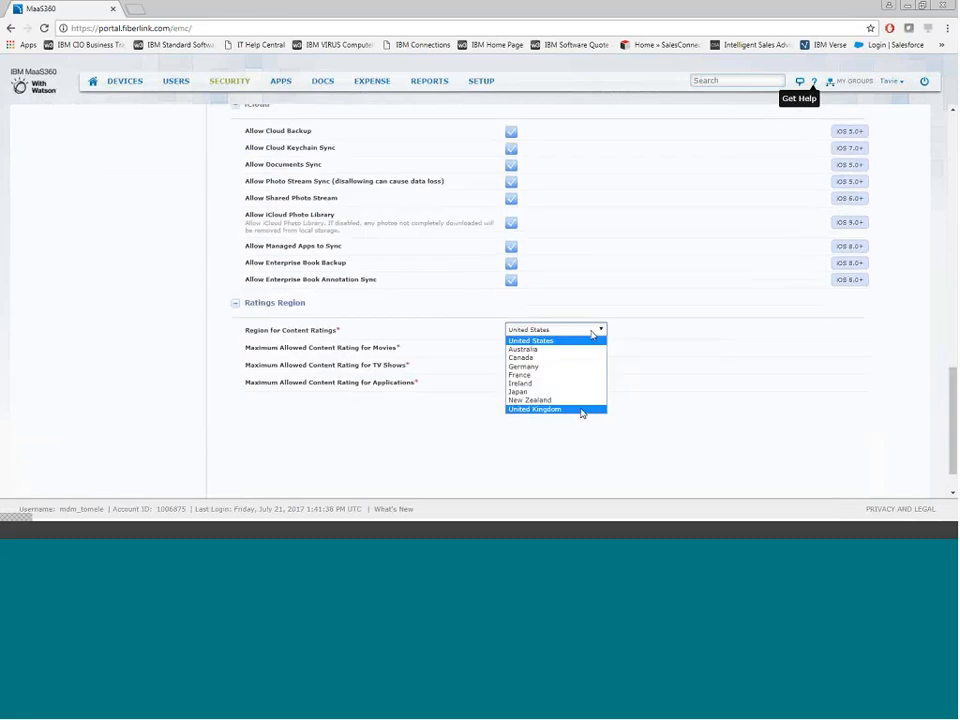
{"action": "left_click", "coordinate": [581, 410]}
{"action": "left_click", "coordinate": [546, 347]}
{"action": "left_click", "coordinate": [541, 405]}
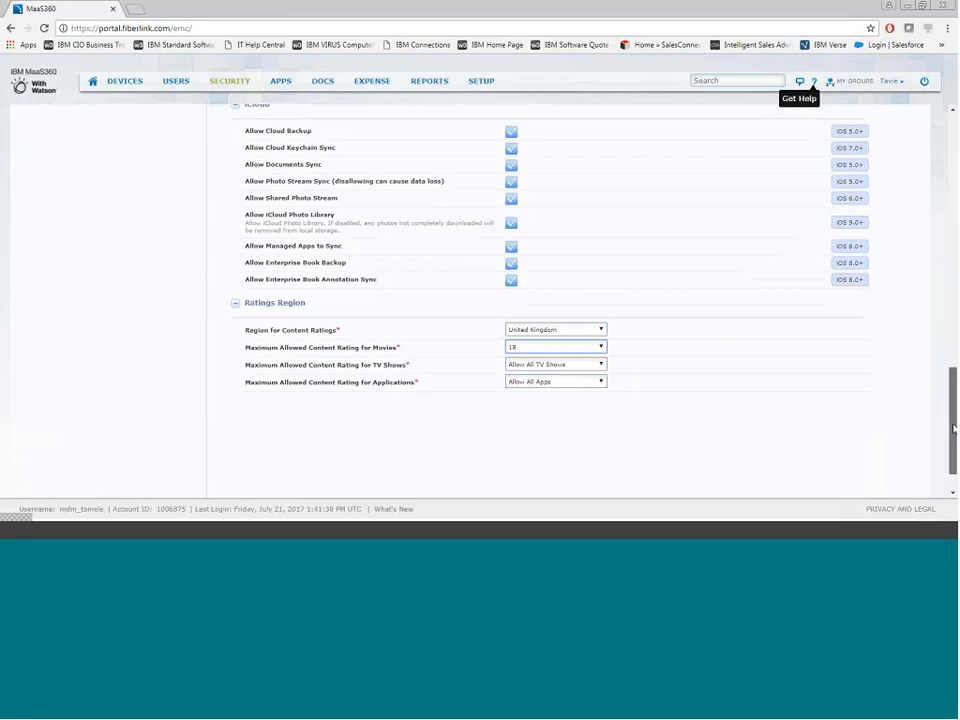
{"action": "scroll", "coordinate": [953, 428], "scroll_direction": "up", "scroll_amount": 15}
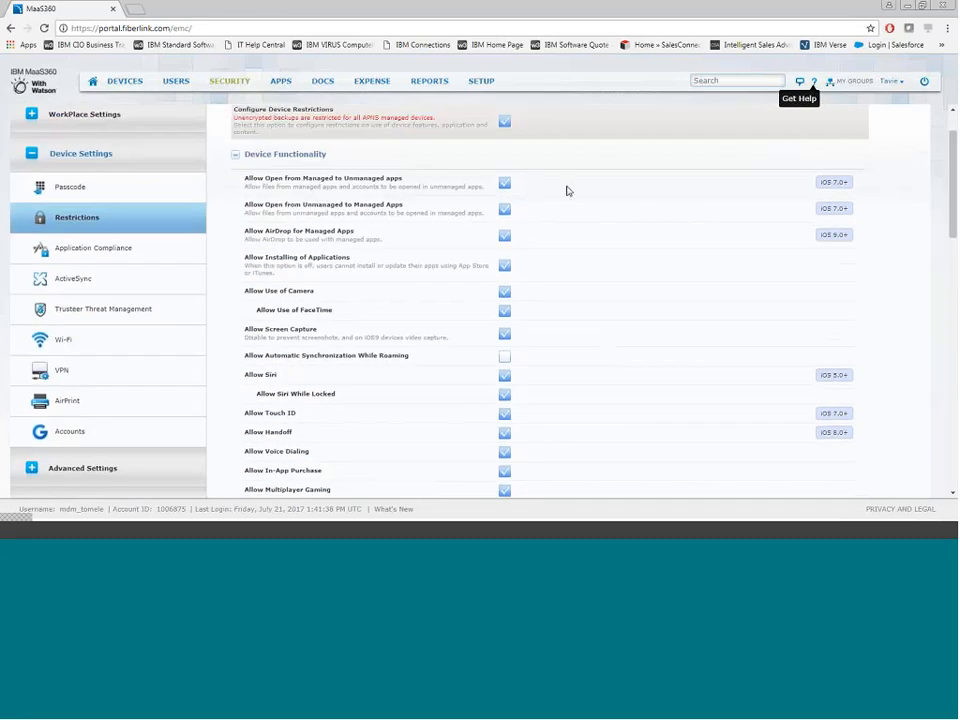
Open the iOS policy's application compliance settings, disable the App Whitelist, and enable the App Blacklist with Facebook as a restricted application
{"action": "left_click", "coordinate": [102, 255]}
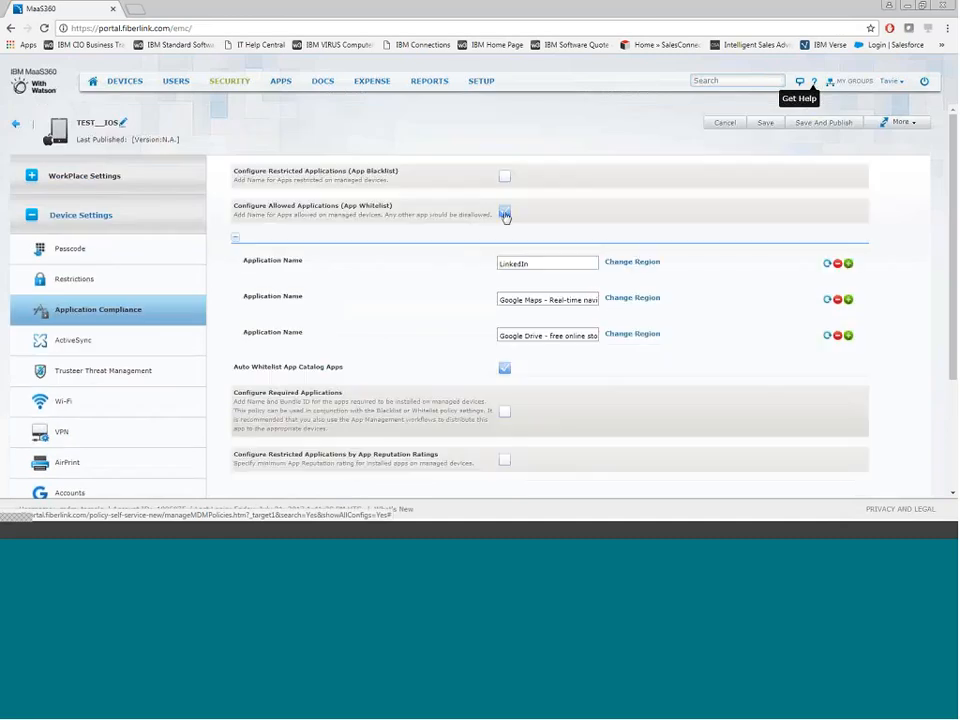
{"action": "left_click", "coordinate": [505, 214]}
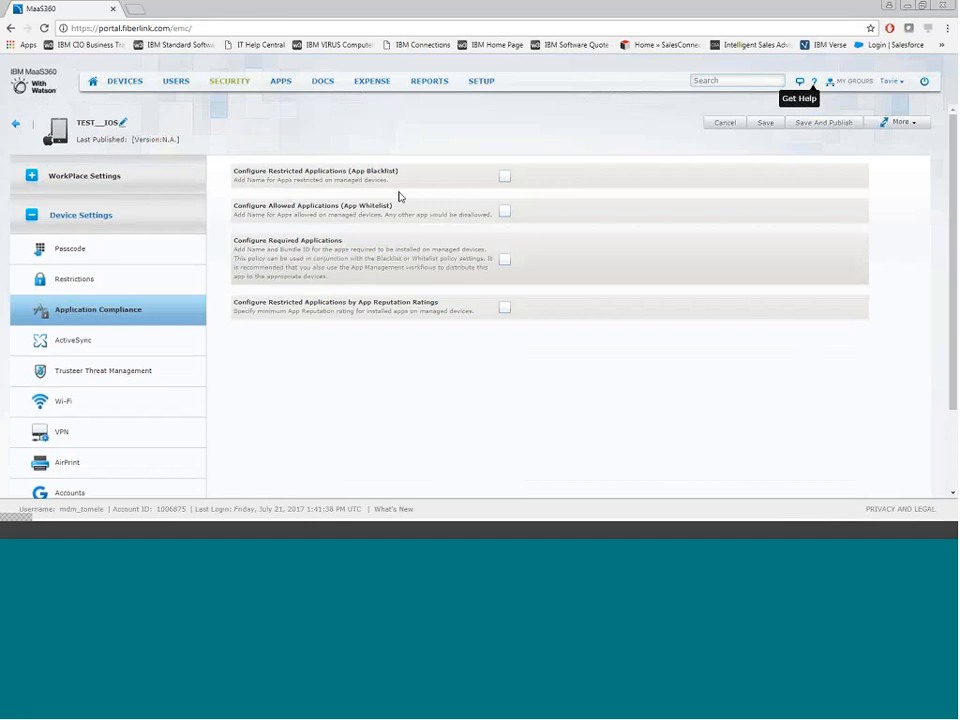
{"action": "left_click", "coordinate": [505, 176]}
{"action": "left_click", "coordinate": [518, 214]}
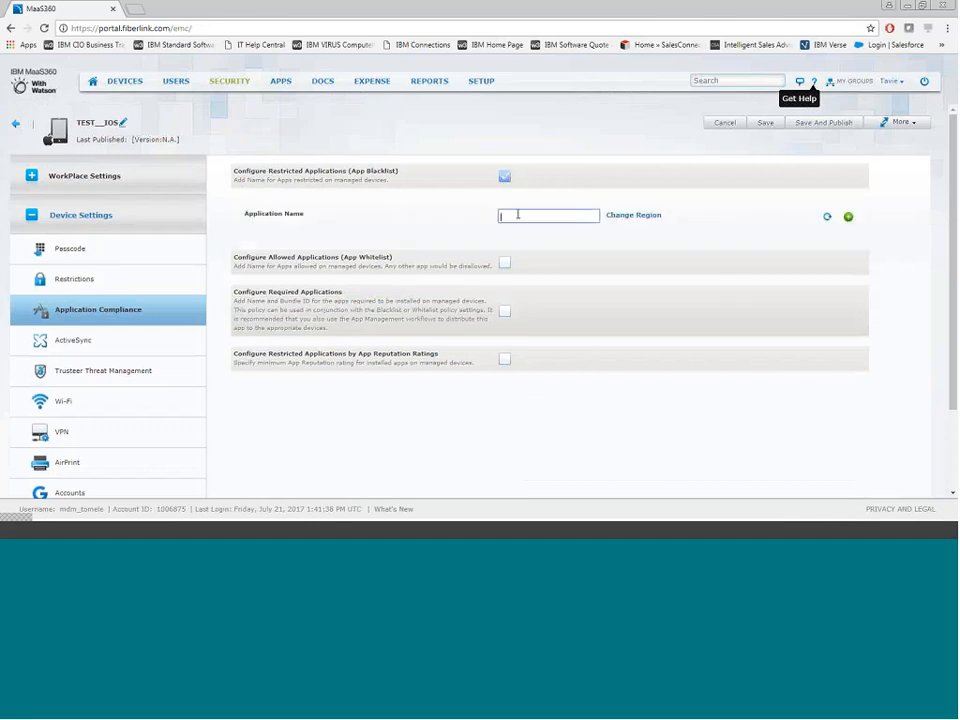
{"action": "type", "text": "facebo"}
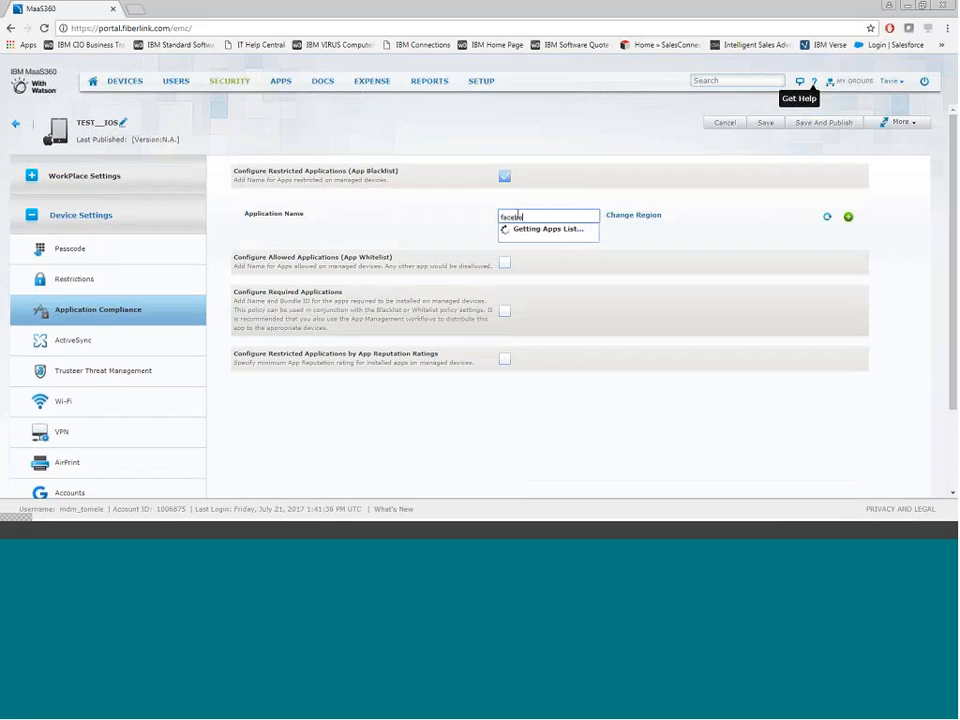
{"action": "type", "text": "ok"}
{"action": "left_click", "coordinate": [575, 271]}
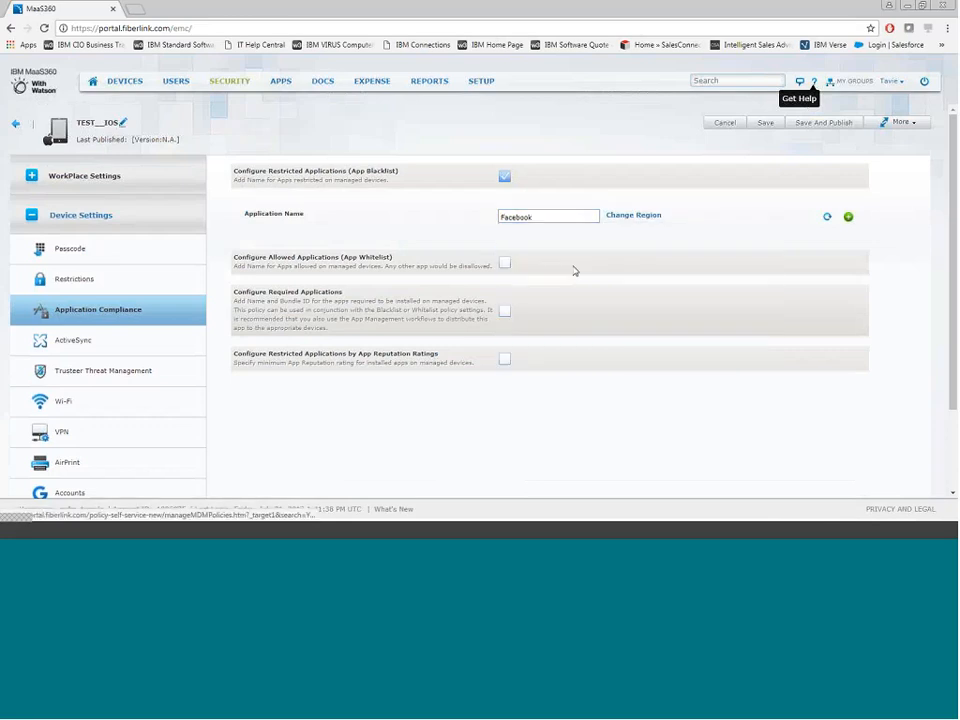
Add and remove extra blank blacklist entries, and switch the policy from the App Blacklist back to the App Whitelist
{"action": "left_click", "coordinate": [848, 216]}
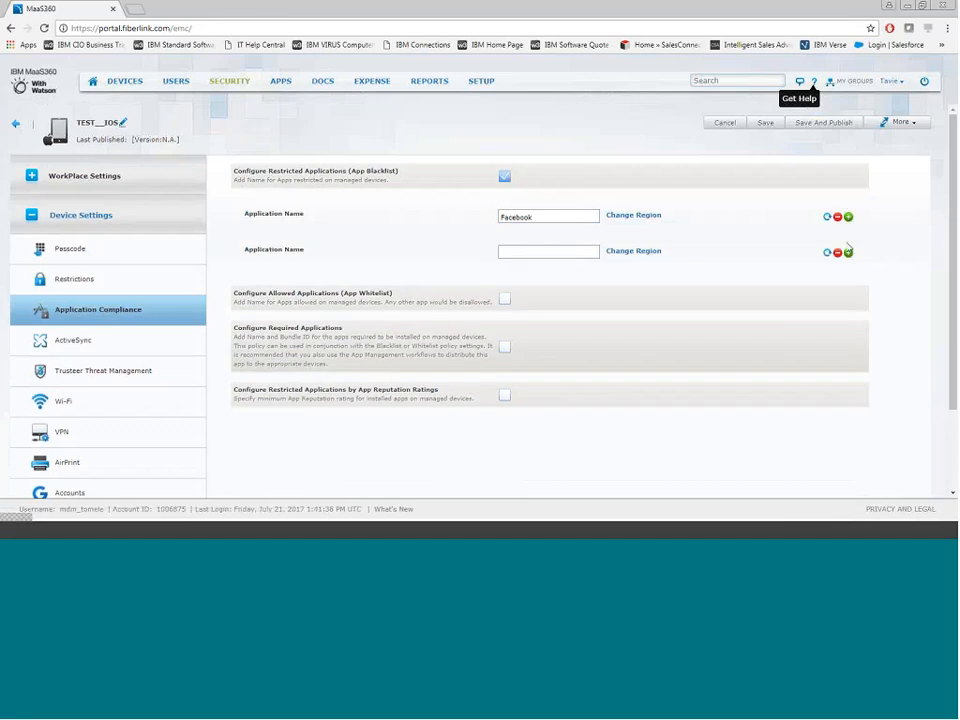
{"action": "left_click", "coordinate": [848, 252]}
{"action": "left_click", "coordinate": [838, 289]}
{"action": "left_click", "coordinate": [838, 253]}
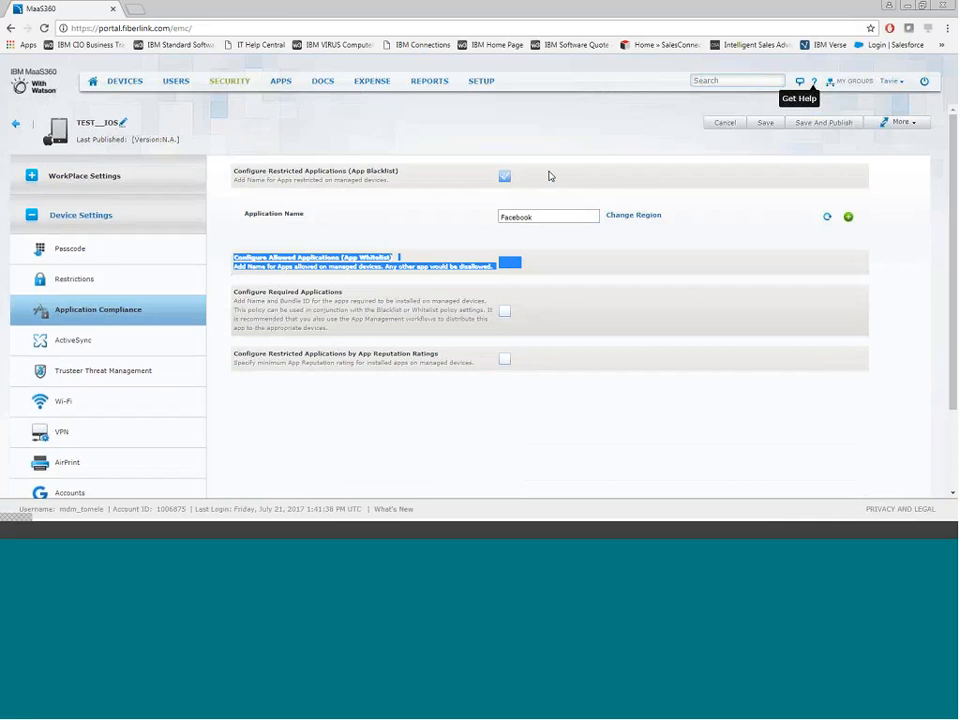
{"action": "left_click", "coordinate": [505, 177]}
{"action": "left_click", "coordinate": [505, 212]}
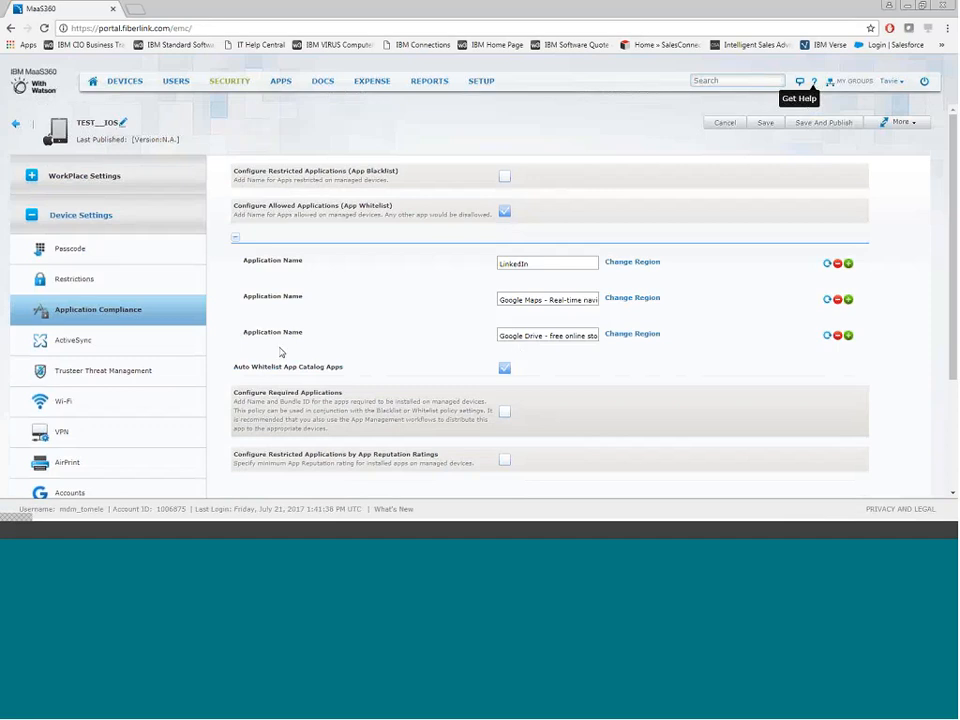
Open the iOS policy's ActiveSync settings and examine the server host name, domain name and email address fields
{"action": "left_click", "coordinate": [110, 347]}
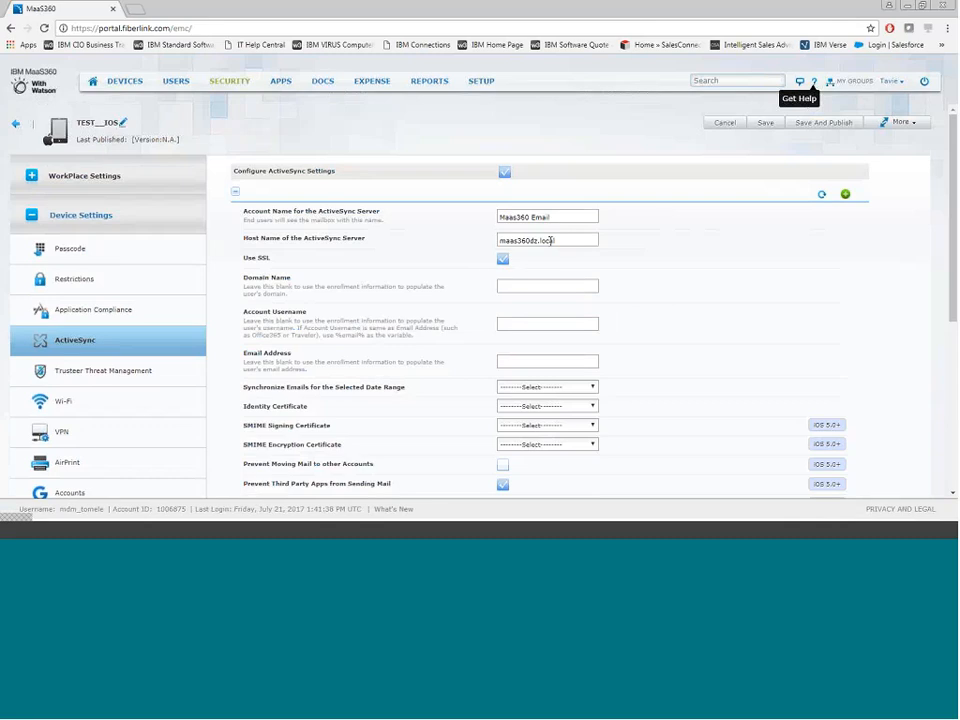
{"action": "left_click_drag", "start_coordinate": [549, 241], "coordinate": [481, 234]}
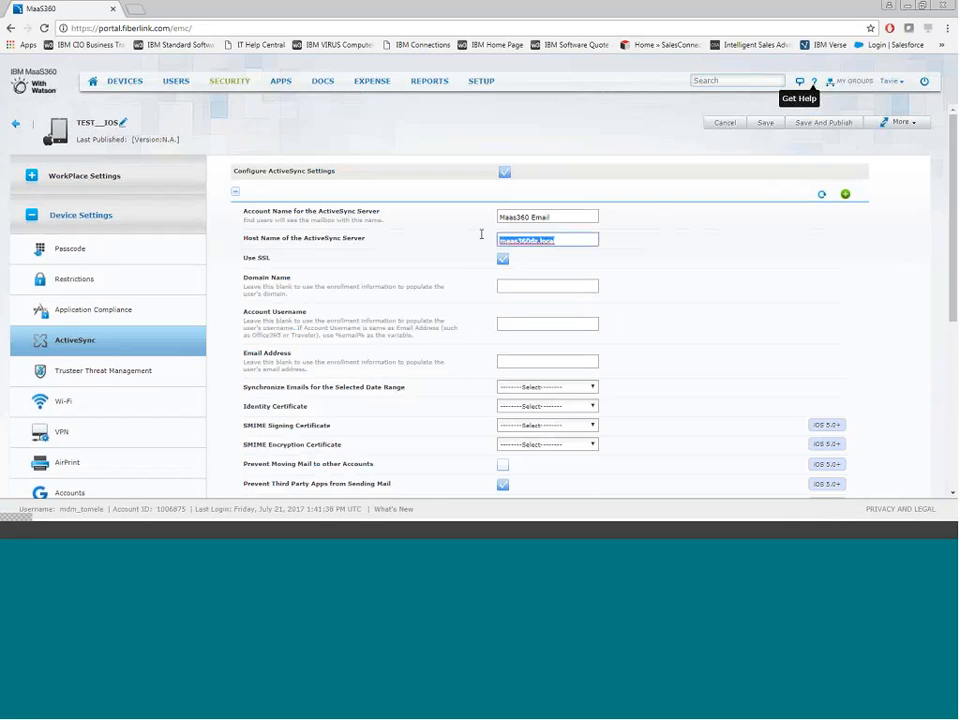
{"action": "left_click", "coordinate": [555, 240]}
{"action": "left_click", "coordinate": [556, 289]}
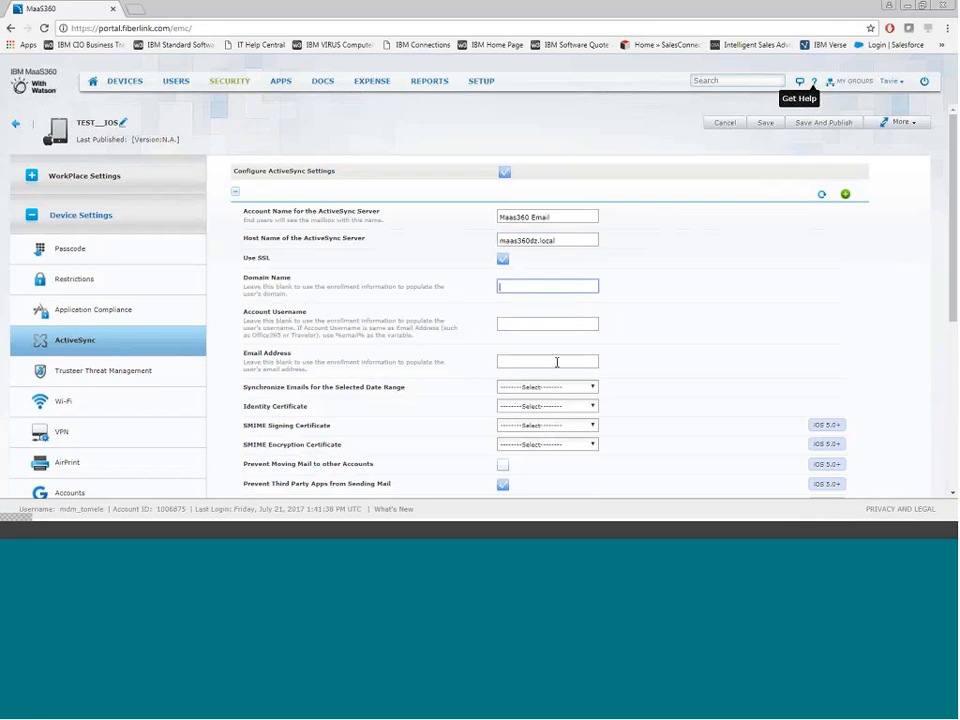
{"action": "left_click", "coordinate": [557, 362]}
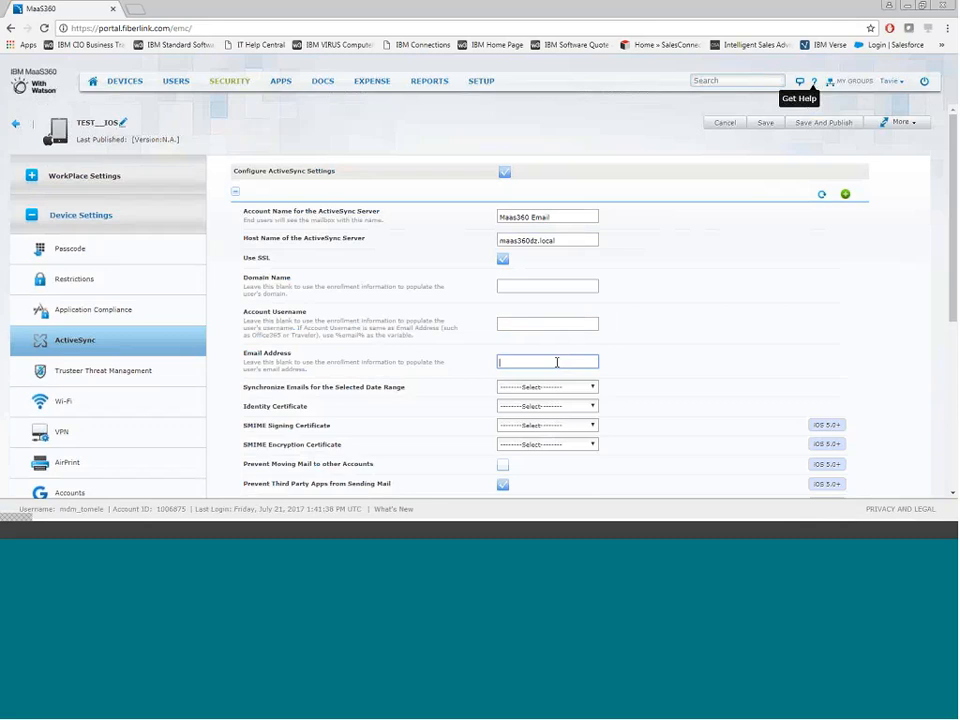
Enable Trusteer Threat Management in the iOS policy's device settings
{"action": "left_click", "coordinate": [122, 372]}
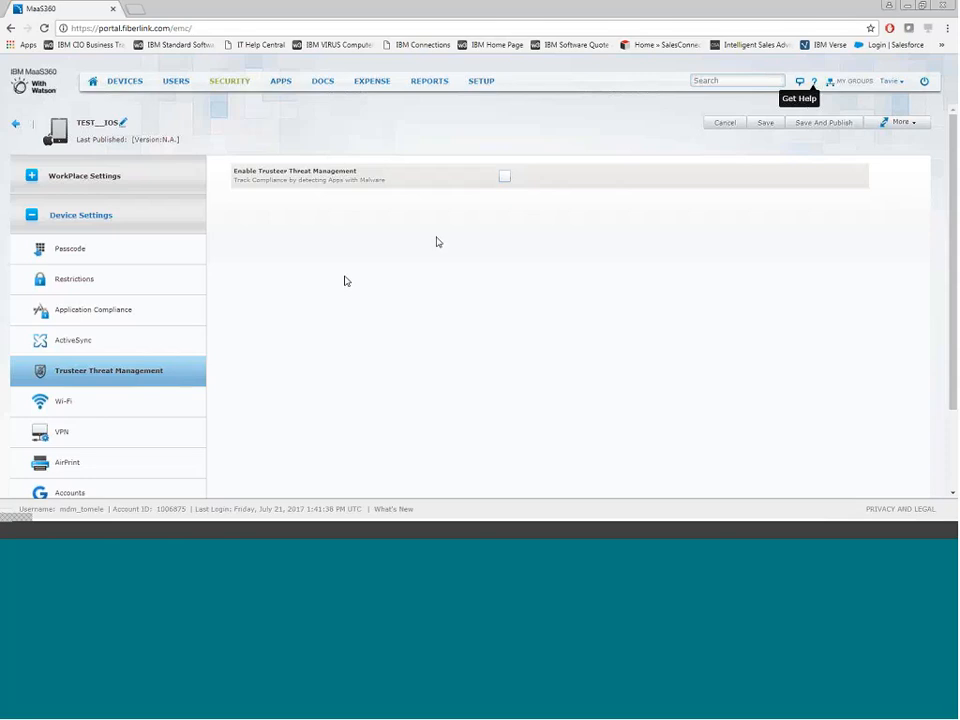
{"action": "left_click", "coordinate": [505, 179]}
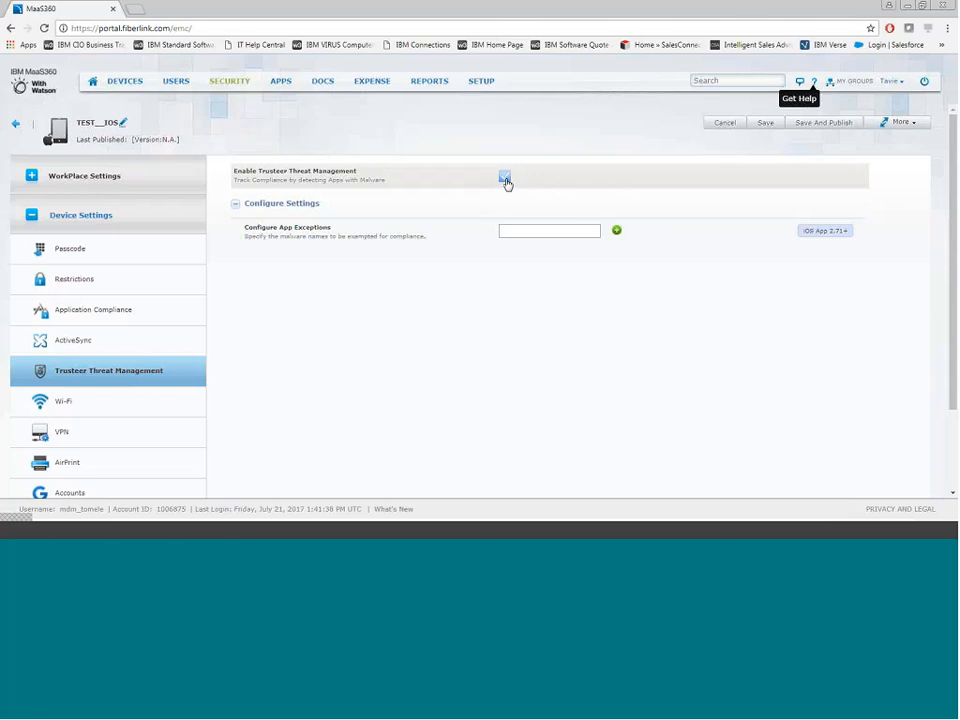
Open the iOS policy's Wi-Fi settings and set the open profile's configuration type to WEP
{"action": "left_click", "coordinate": [115, 409]}
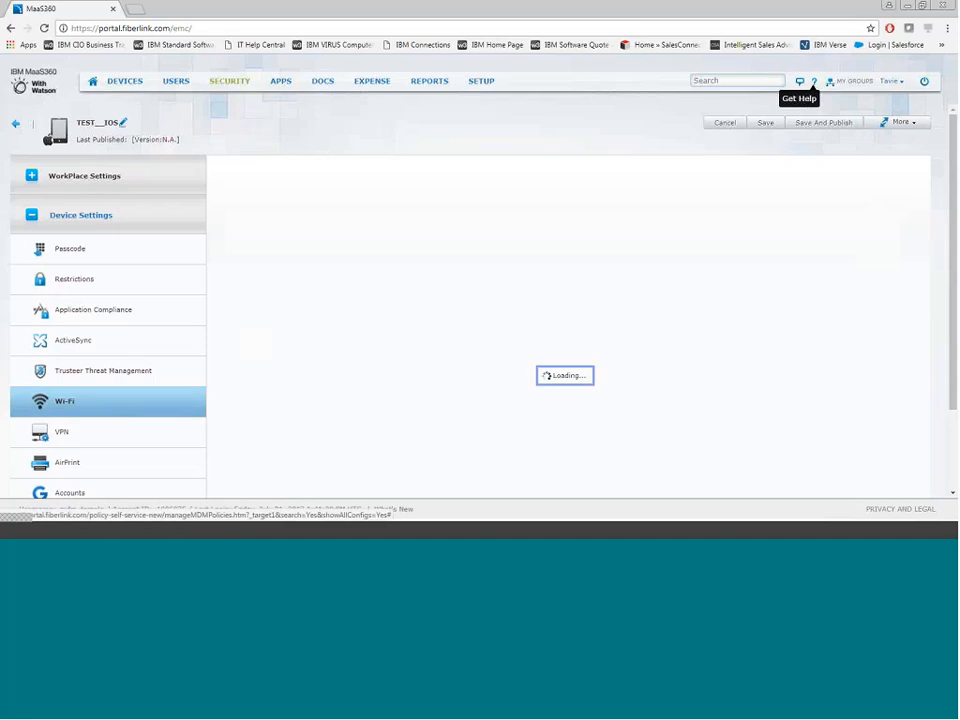
{"action": "left_click", "coordinate": [561, 201]}
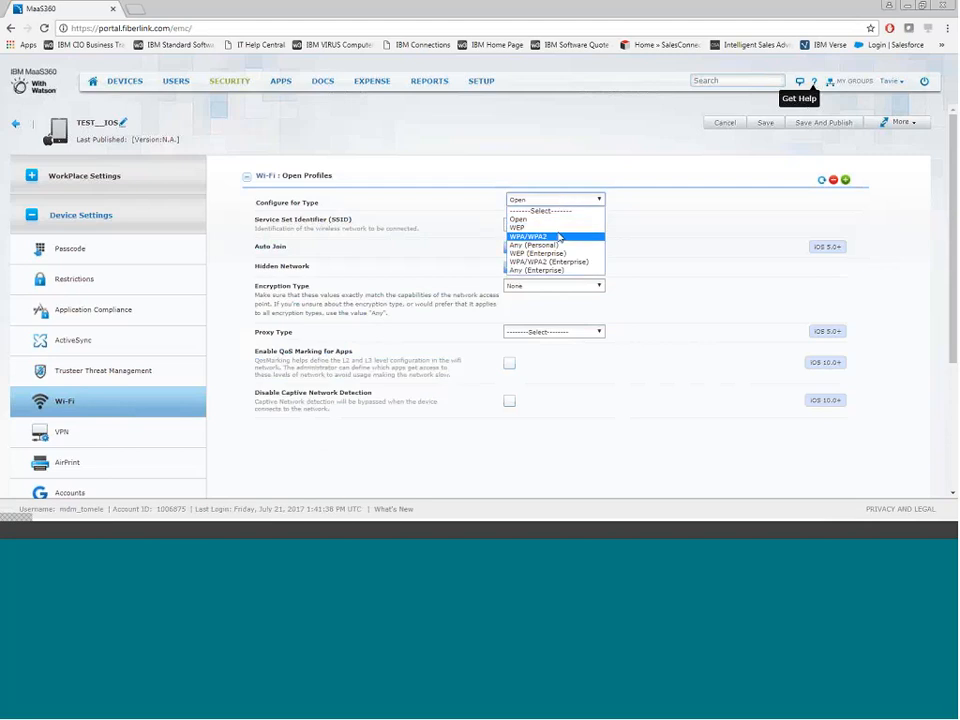
{"action": "left_click", "coordinate": [559, 228]}
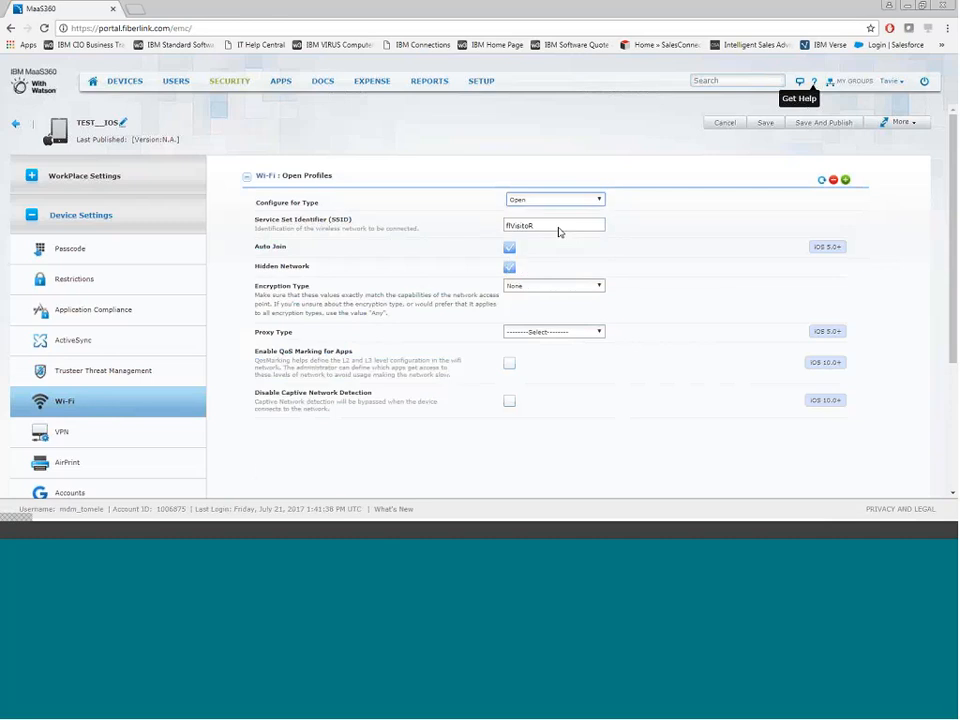
Add extra blank Wi-Fi profiles to the policy and remove them again
{"action": "left_click", "coordinate": [845, 180]}
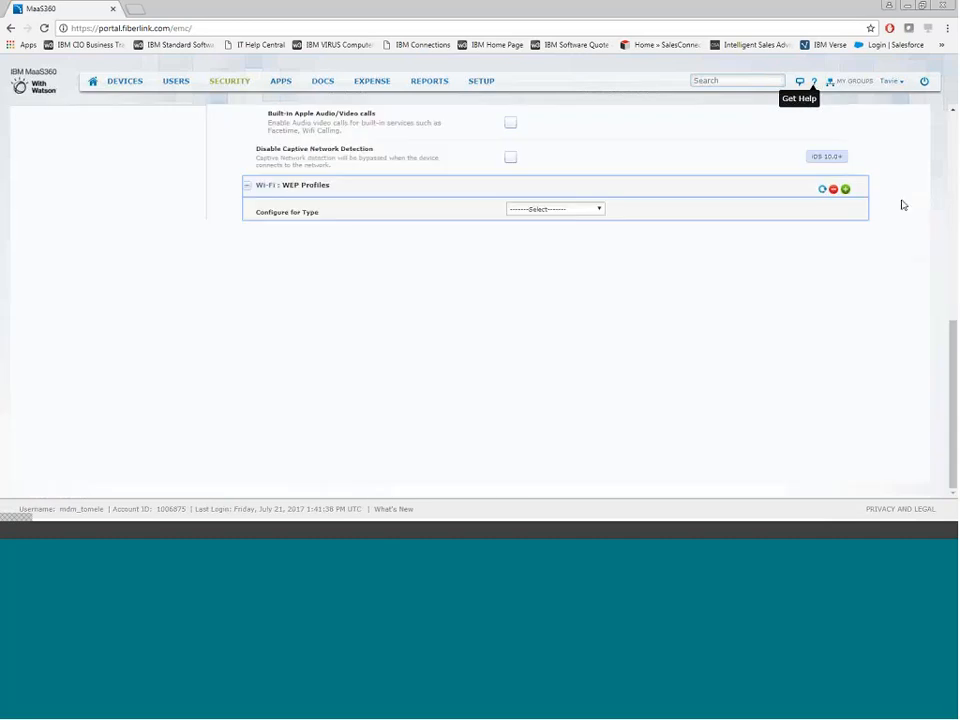
{"action": "left_click", "coordinate": [846, 190]}
{"action": "left_click", "coordinate": [833, 190]}
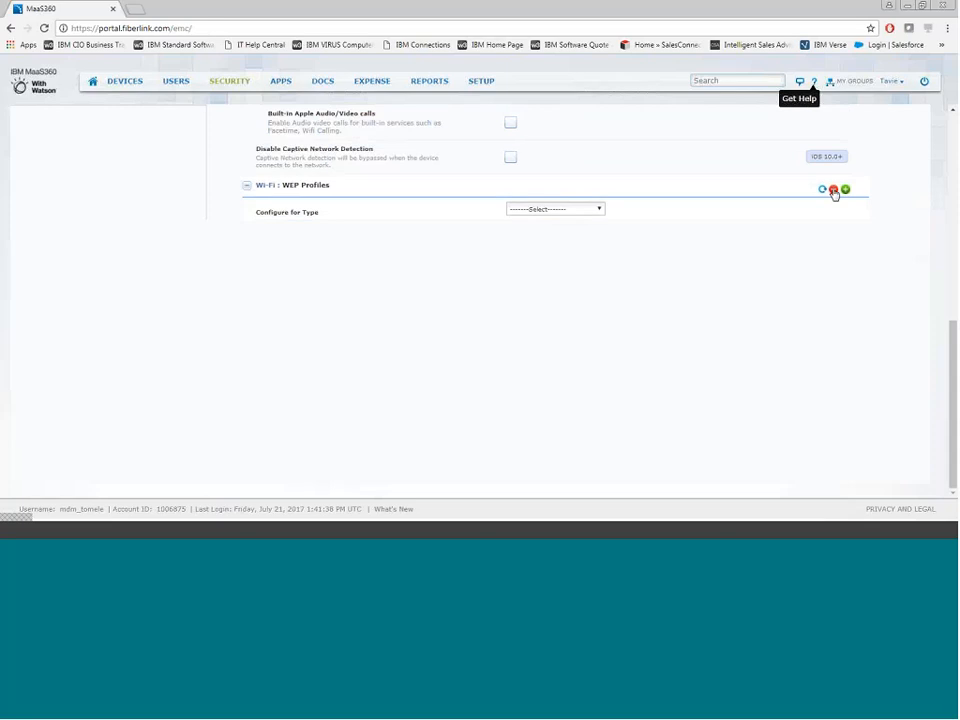
{"action": "left_click", "coordinate": [833, 190]}
{"action": "left_click_drag", "start_coordinate": [953, 366], "coordinate": [953, 171]}
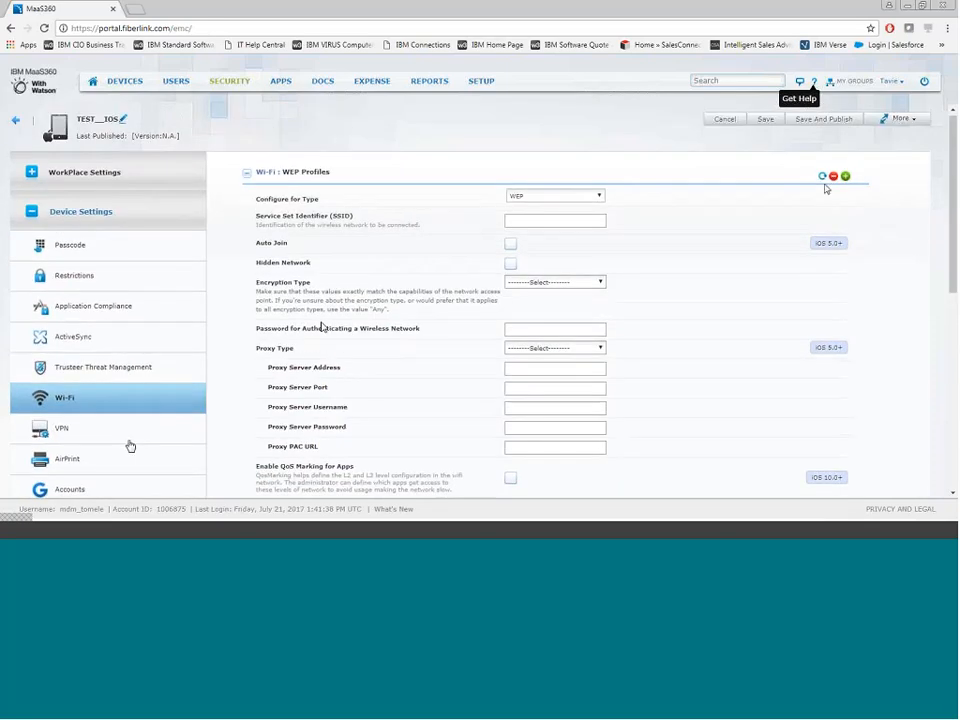
Open the iOS policy's VPN settings and set the configuration type to SonicWall Mobile Connect
{"action": "left_click", "coordinate": [125, 440]}
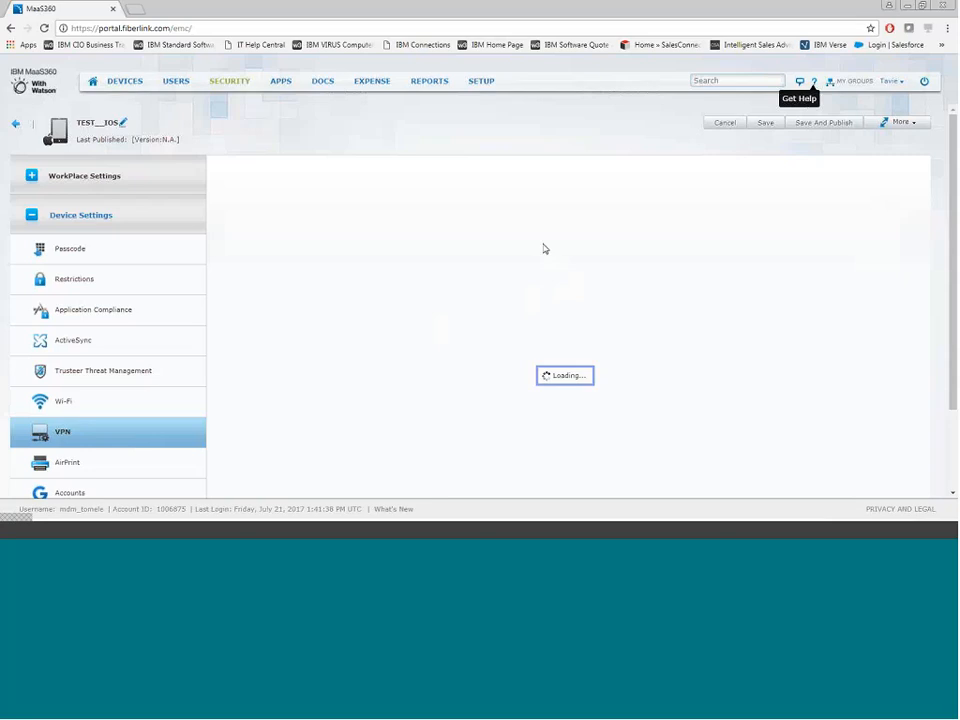
{"action": "left_click", "coordinate": [636, 172]}
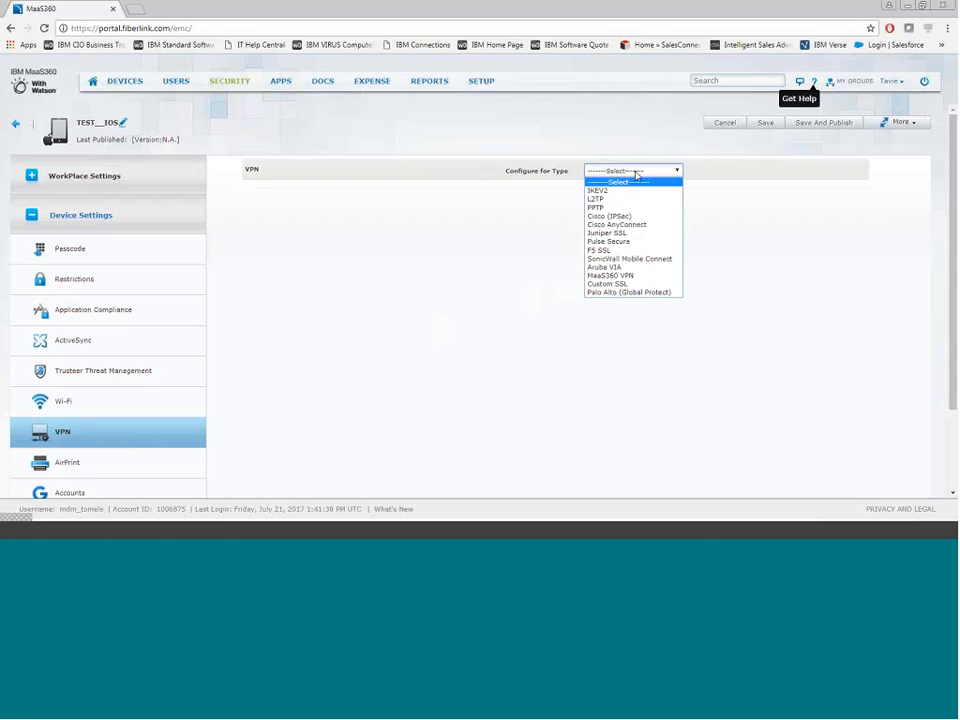
{"action": "left_click", "coordinate": [634, 250]}
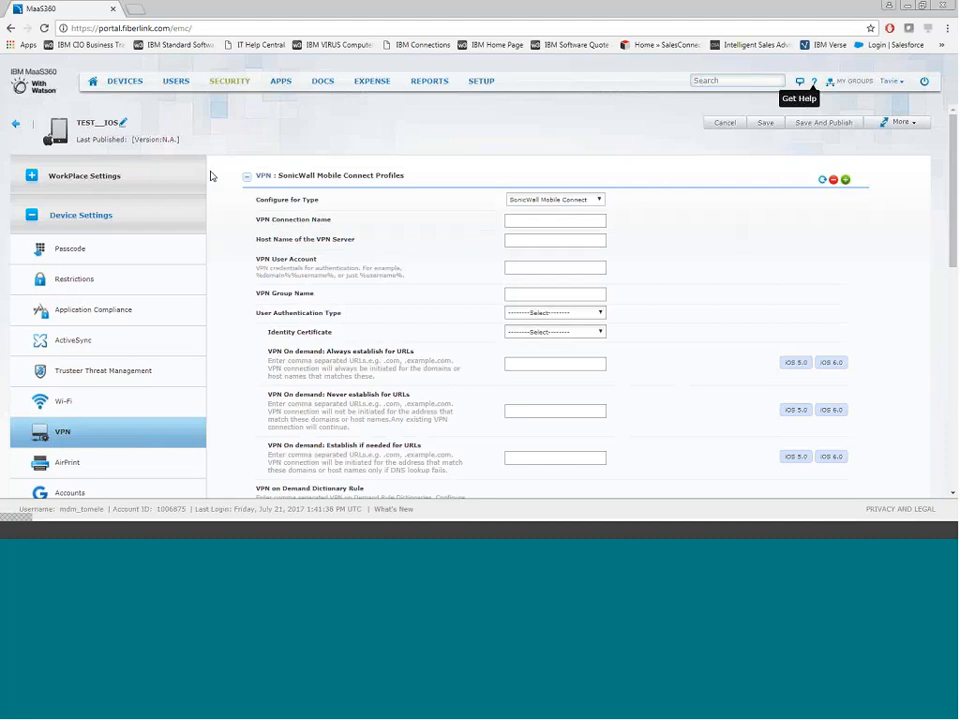
Leave the iOS policy and open the app catalog
{"action": "mouse_move", "coordinate": [233, 82]}
{"action": "mouse_move", "coordinate": [286, 87]}
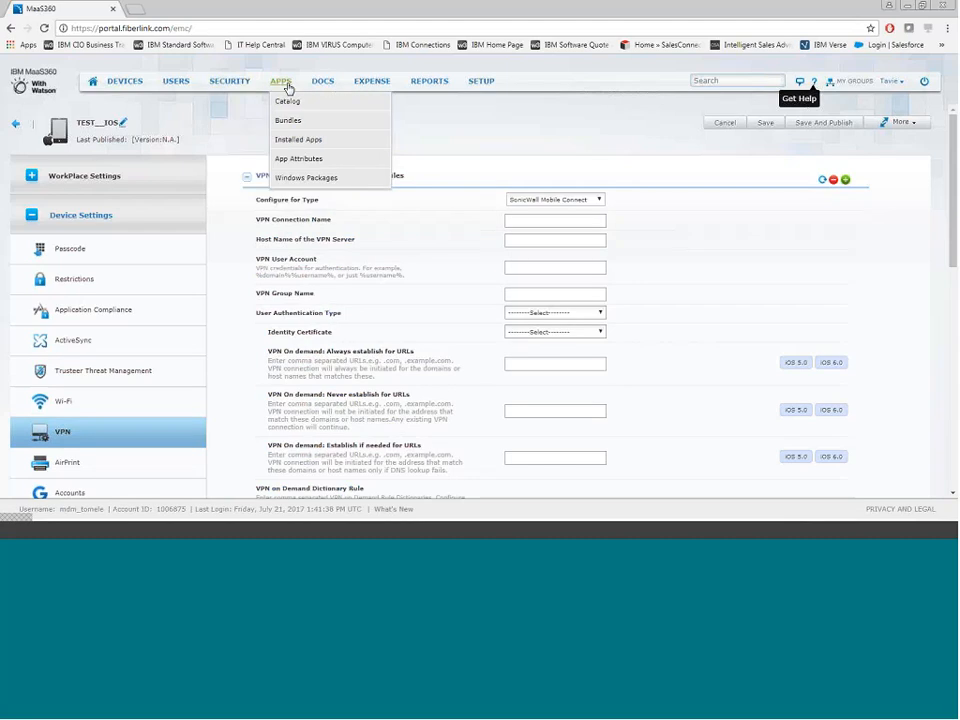
{"action": "left_click", "coordinate": [285, 84]}
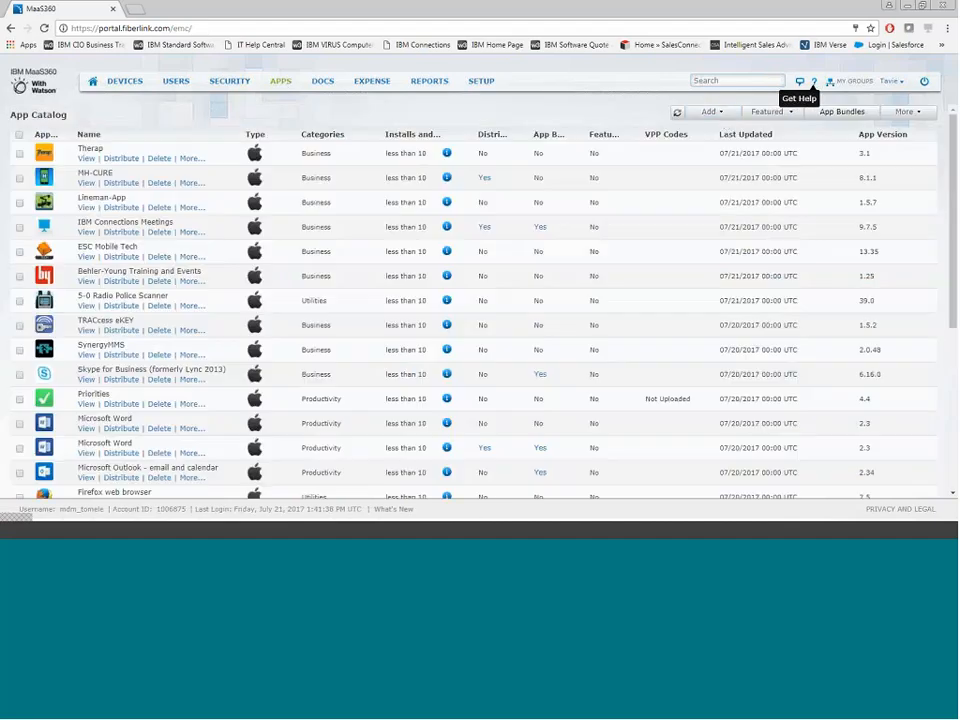
Start adding an iTunes App Store app for iOS, search for "bbc", and choose BBC News
{"action": "mouse_move", "coordinate": [726, 120]}
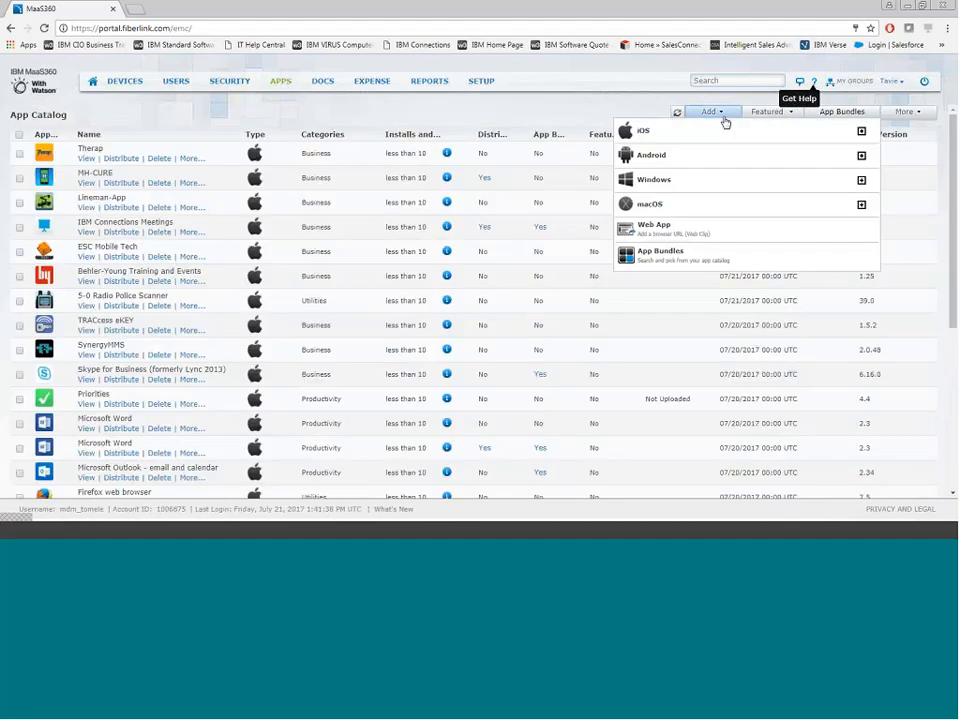
{"action": "left_click", "coordinate": [861, 132]}
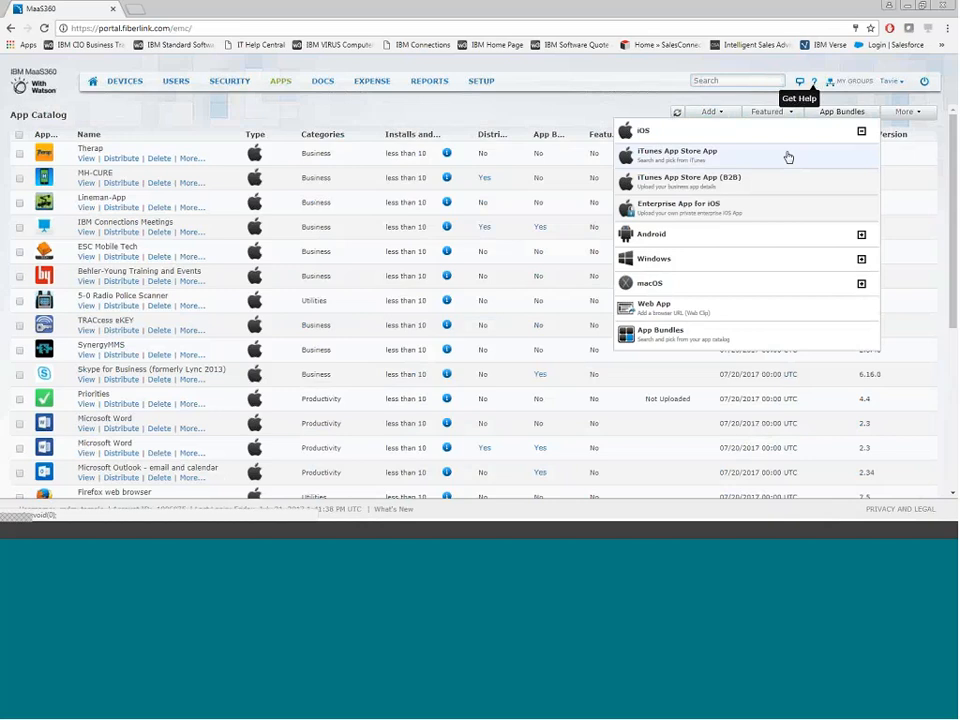
{"action": "left_click", "coordinate": [778, 159]}
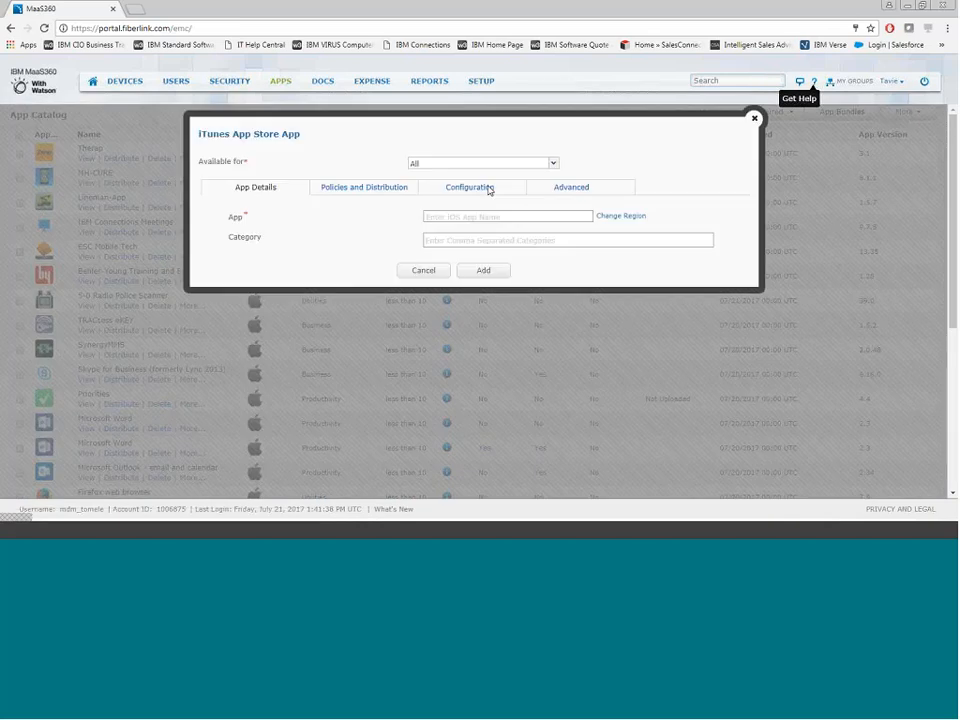
{"action": "left_click", "coordinate": [482, 216]}
{"action": "type", "text": "bbc"}
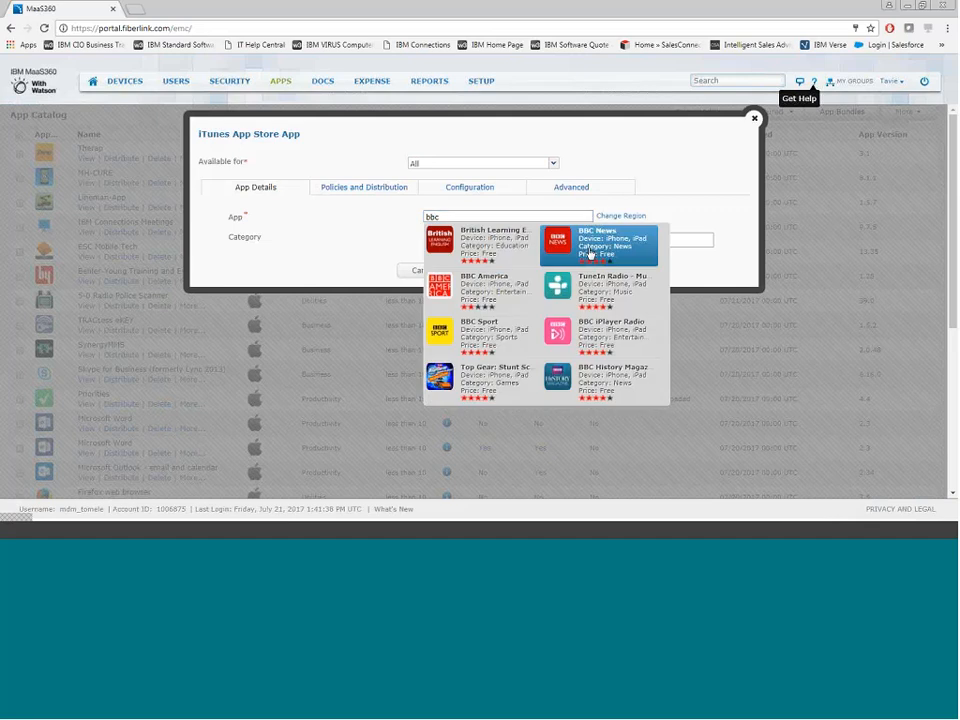
{"action": "left_click", "coordinate": [590, 252]}
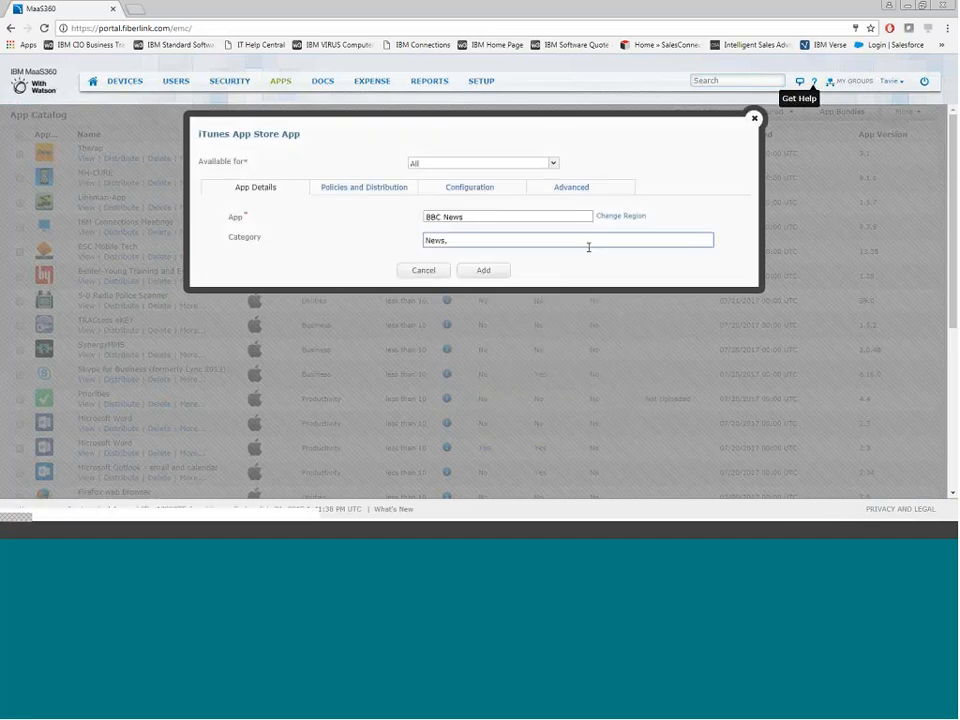
Try Specific Device, Group and All Devices as BBC News's distribution target, and cancel adding the app
{"action": "left_click", "coordinate": [372, 188]}
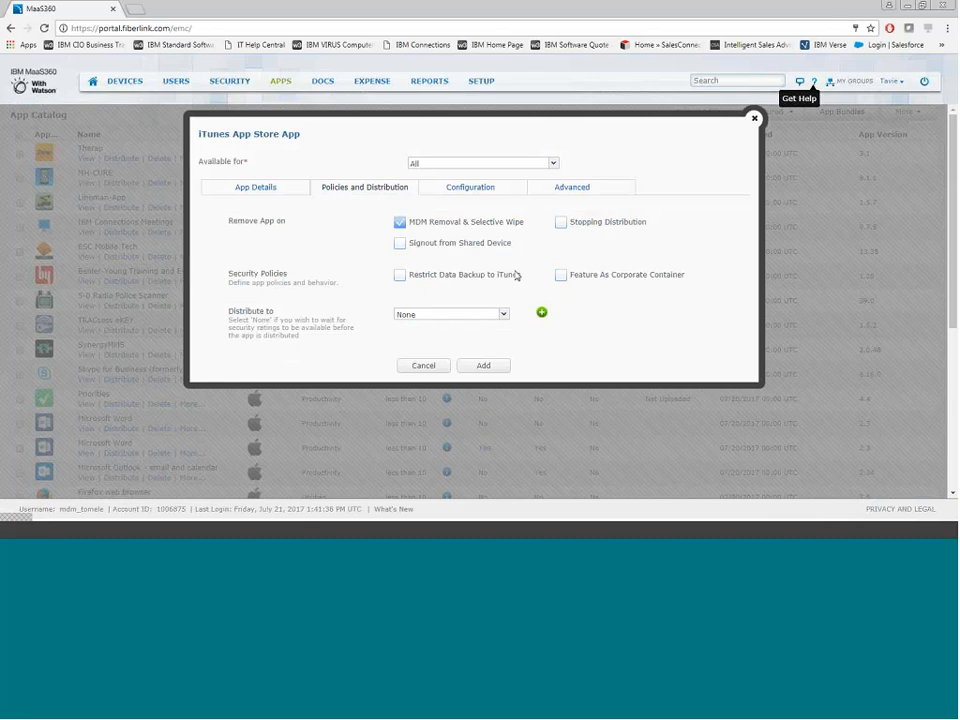
{"action": "left_click", "coordinate": [504, 315]}
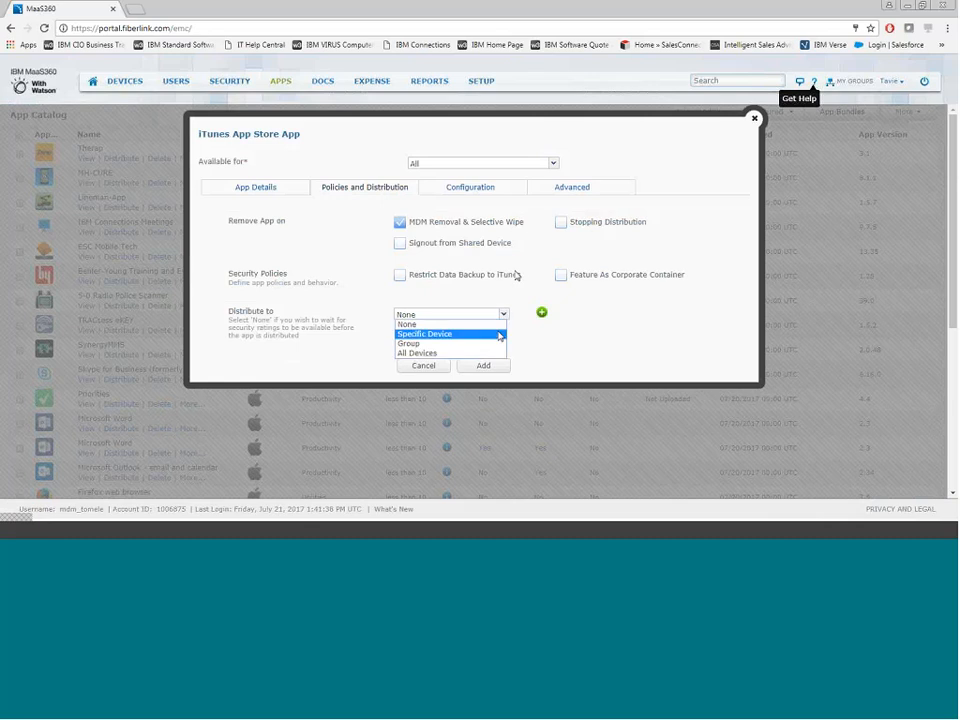
{"action": "left_click", "coordinate": [499, 334]}
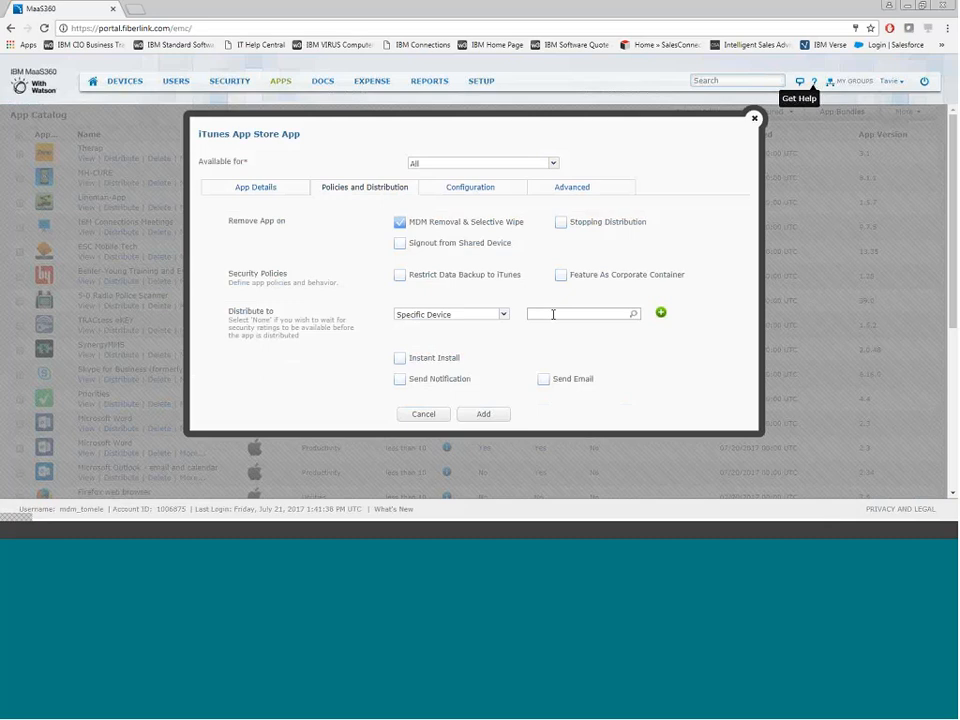
{"action": "left_click", "coordinate": [504, 316]}
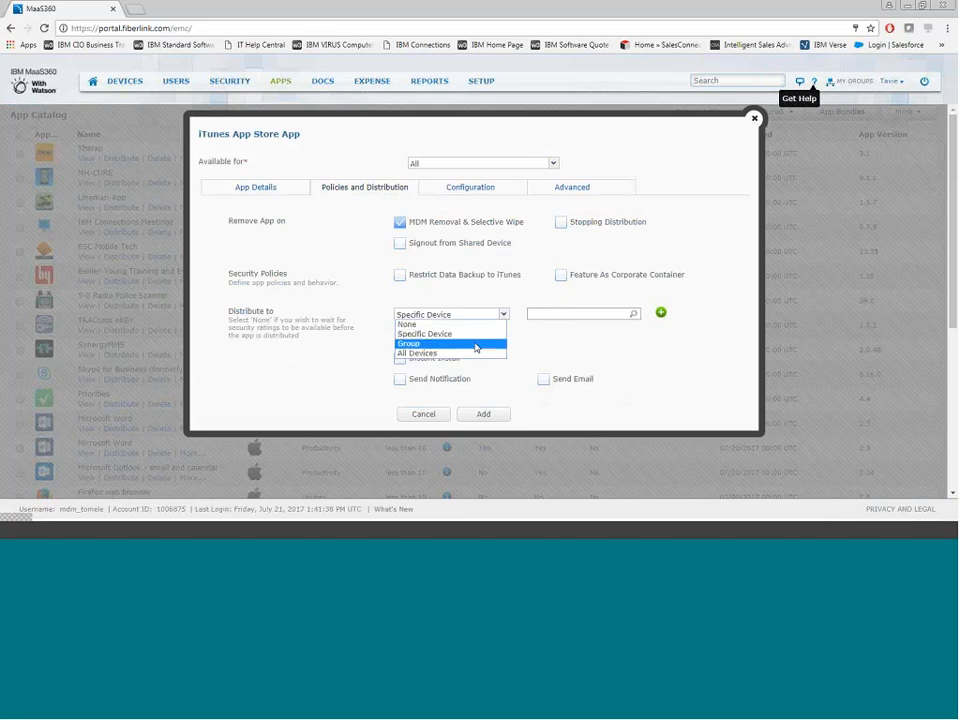
{"action": "left_click", "coordinate": [476, 347]}
{"action": "left_click", "coordinate": [504, 319]}
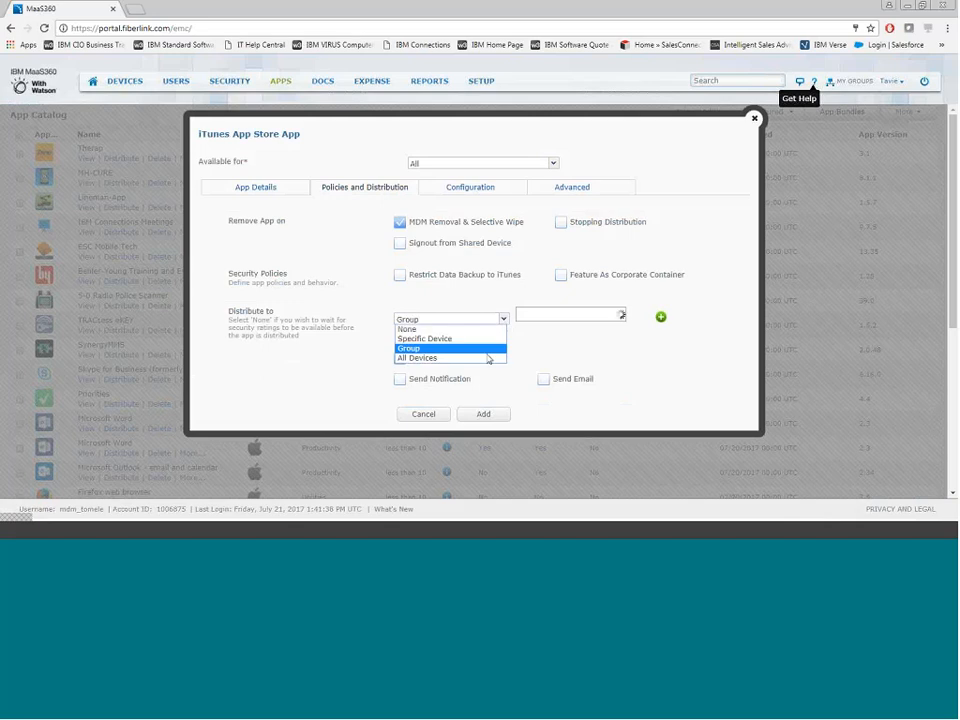
{"action": "left_click", "coordinate": [486, 358]}
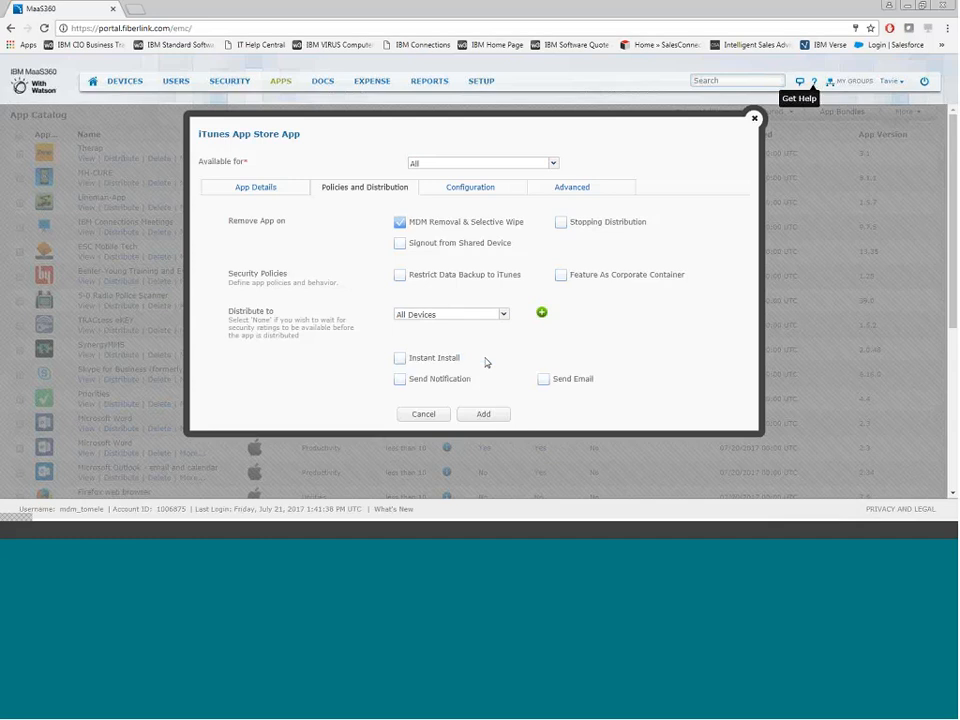
{"action": "left_click", "coordinate": [437, 414]}
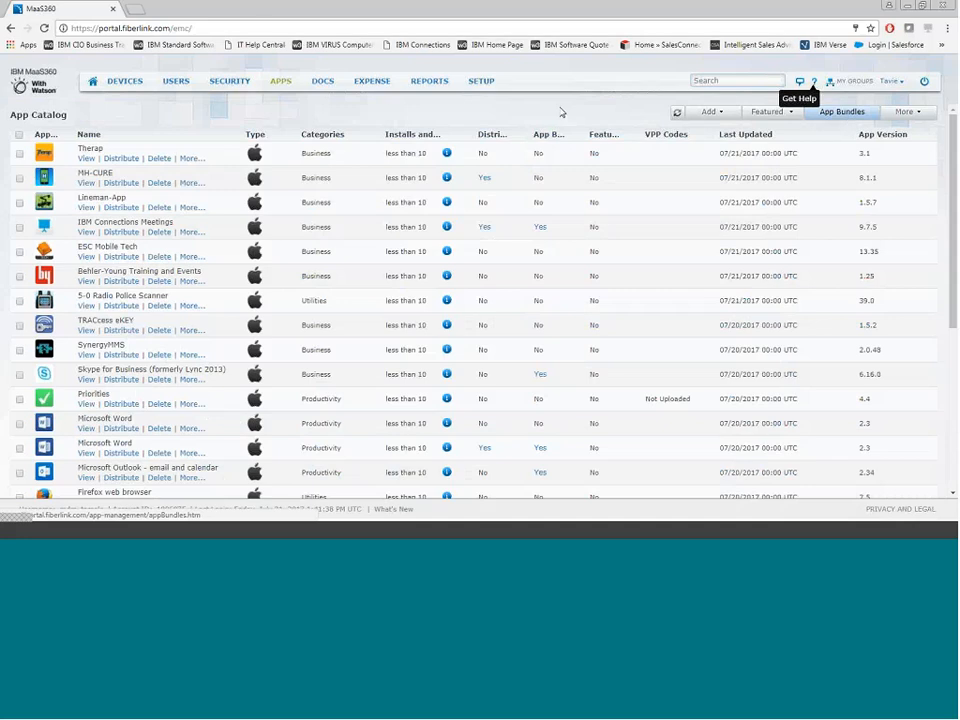
Open the content library and start adding a document by URL, enabling Password Protected and Restrict Delete after Download
{"action": "left_click", "coordinate": [325, 88]}
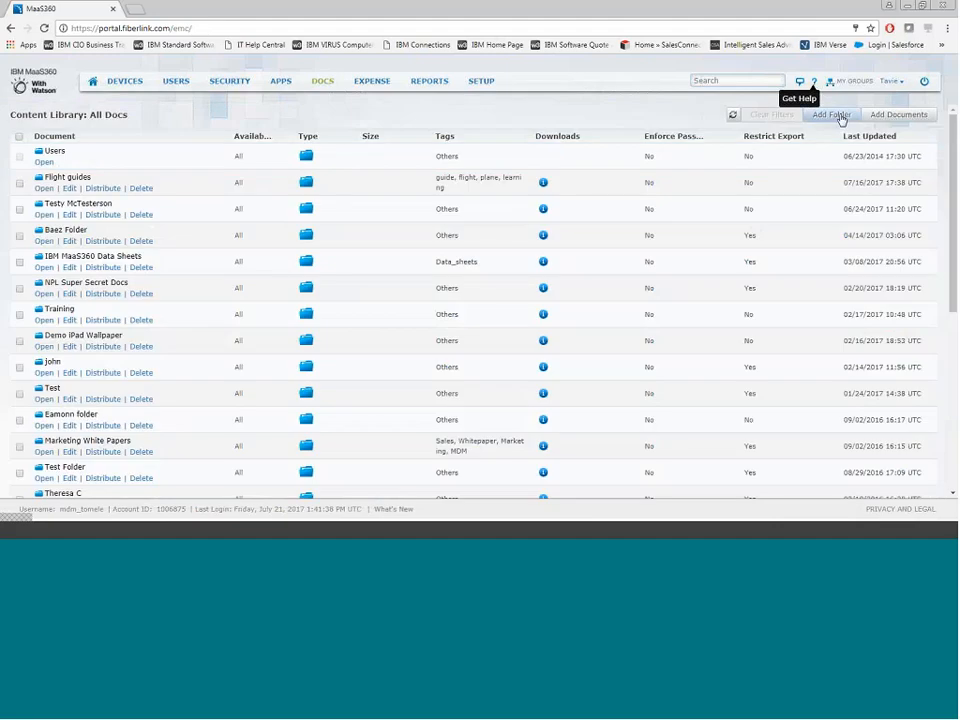
{"action": "left_click", "coordinate": [887, 121]}
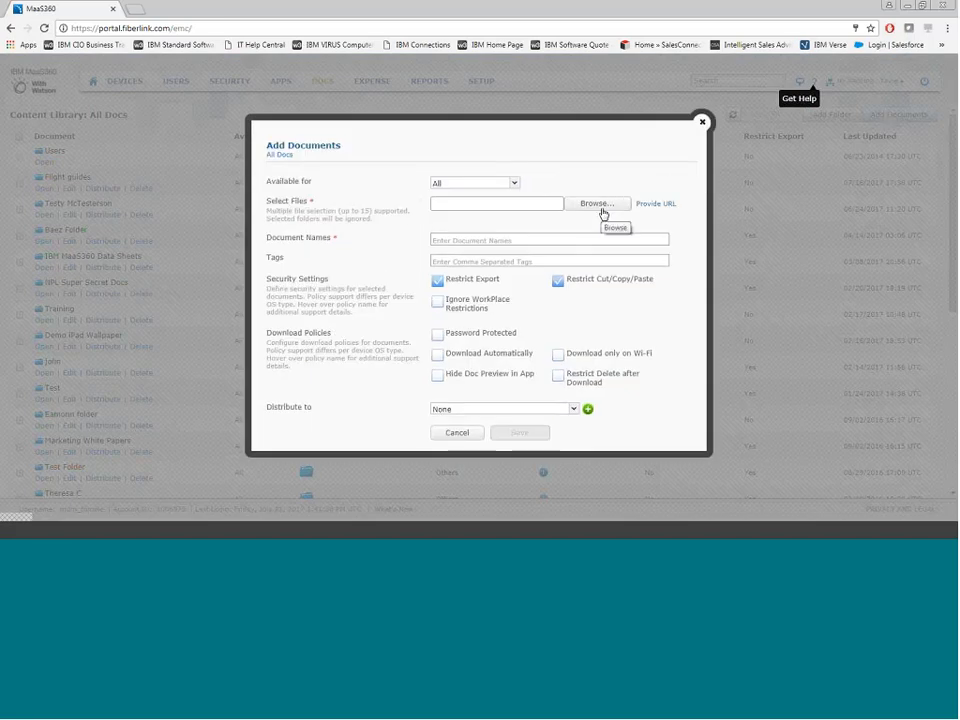
{"action": "left_click", "coordinate": [646, 204]}
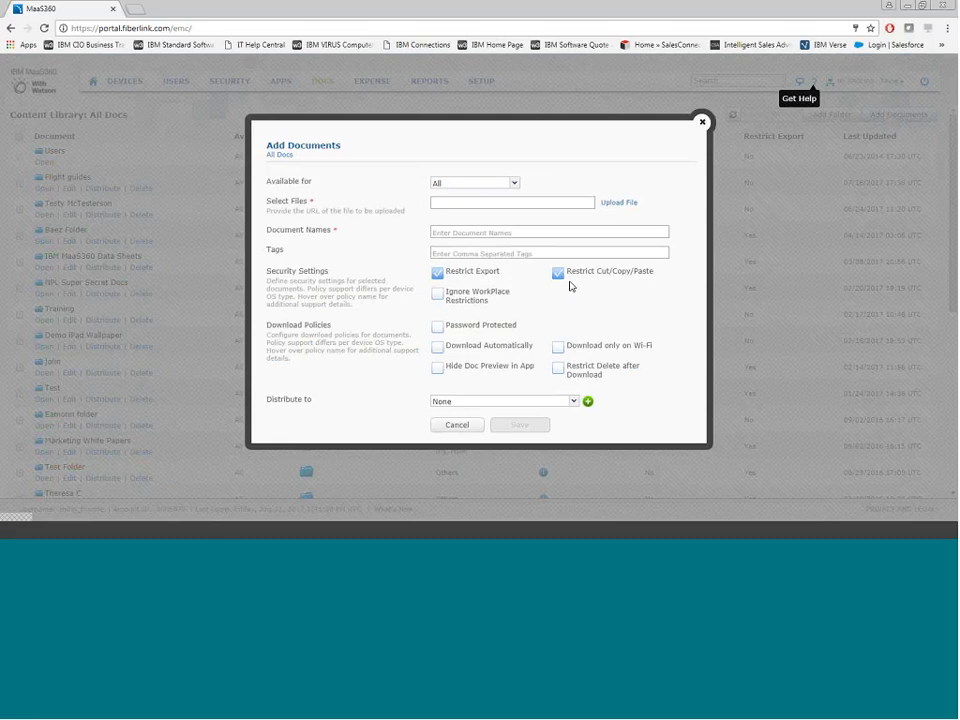
{"action": "left_click", "coordinate": [437, 326]}
{"action": "left_click", "coordinate": [559, 370]}
Set the document's distribution to Device from 07/21/2017 15:00 UTC until 07/21/2017 17:00 UTC, and cancel adding it
{"action": "left_click", "coordinate": [575, 403]}
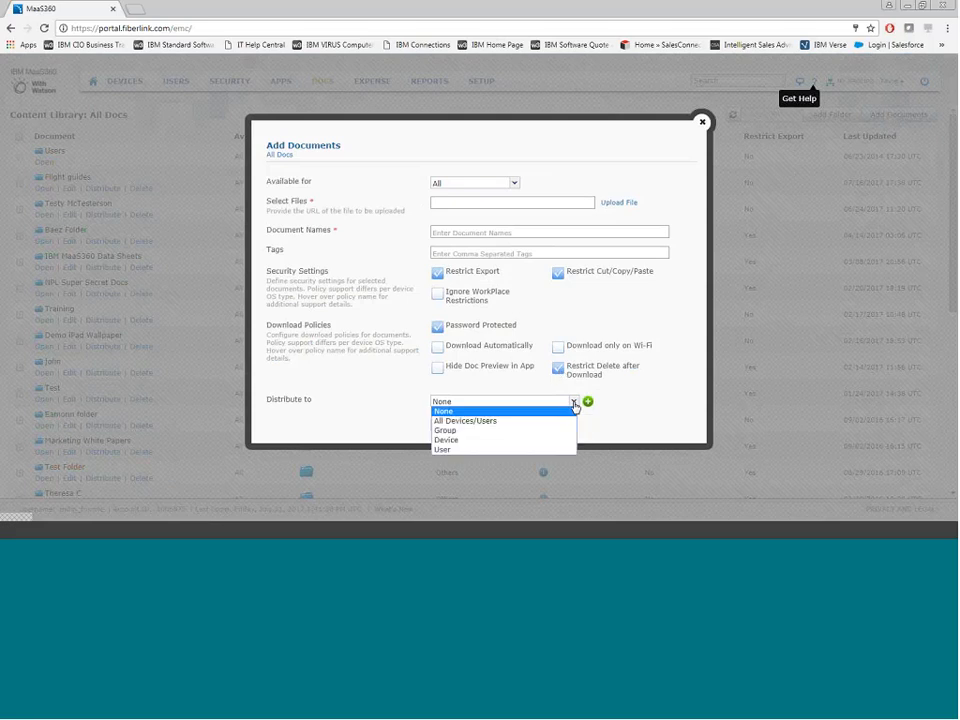
{"action": "left_click", "coordinate": [566, 440]}
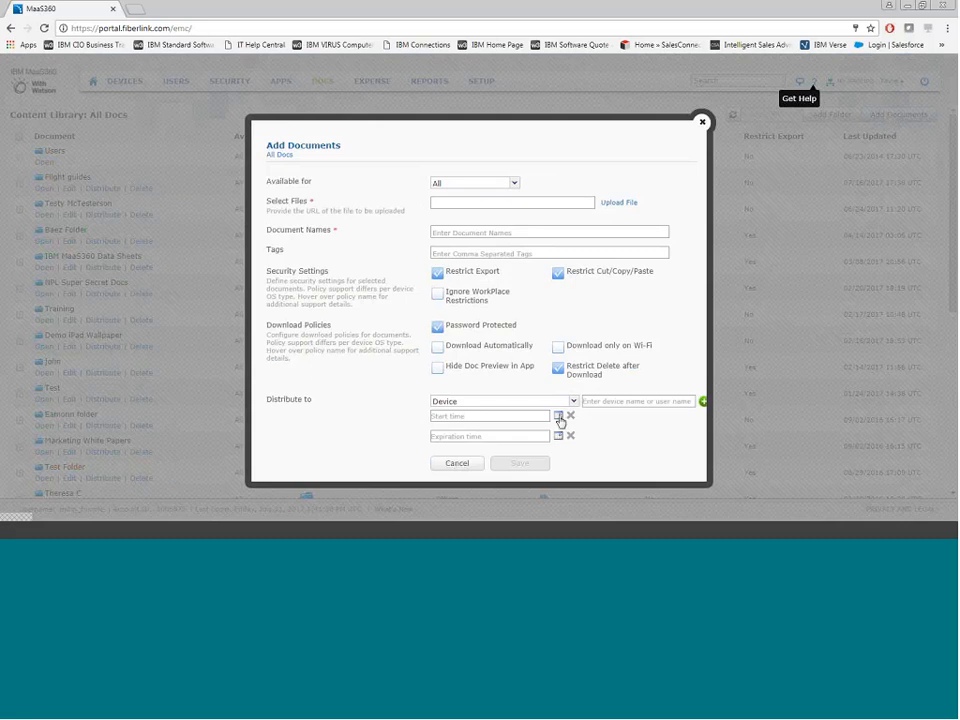
{"action": "left_click", "coordinate": [559, 418]}
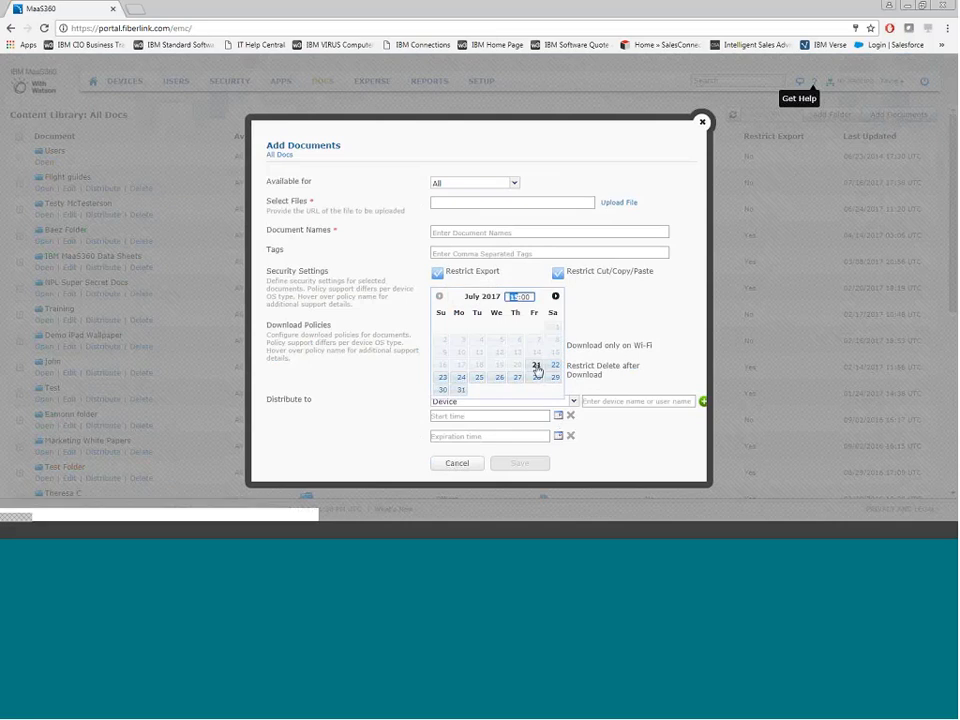
{"action": "left_click", "coordinate": [537, 368]}
{"action": "left_click", "coordinate": [558, 437]}
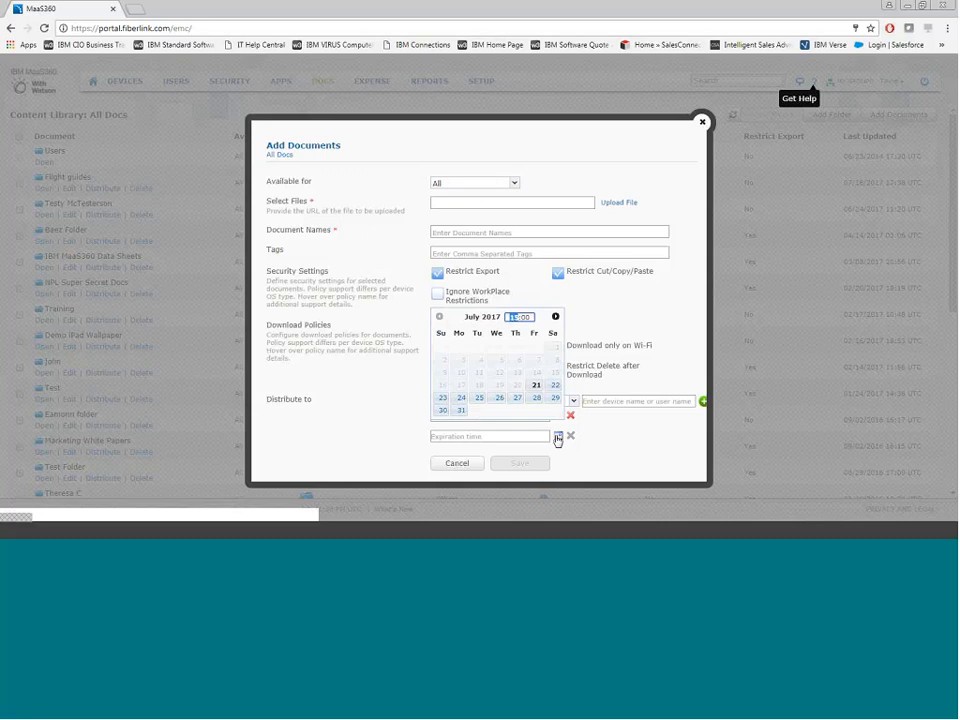
{"action": "left_click", "coordinate": [537, 386]}
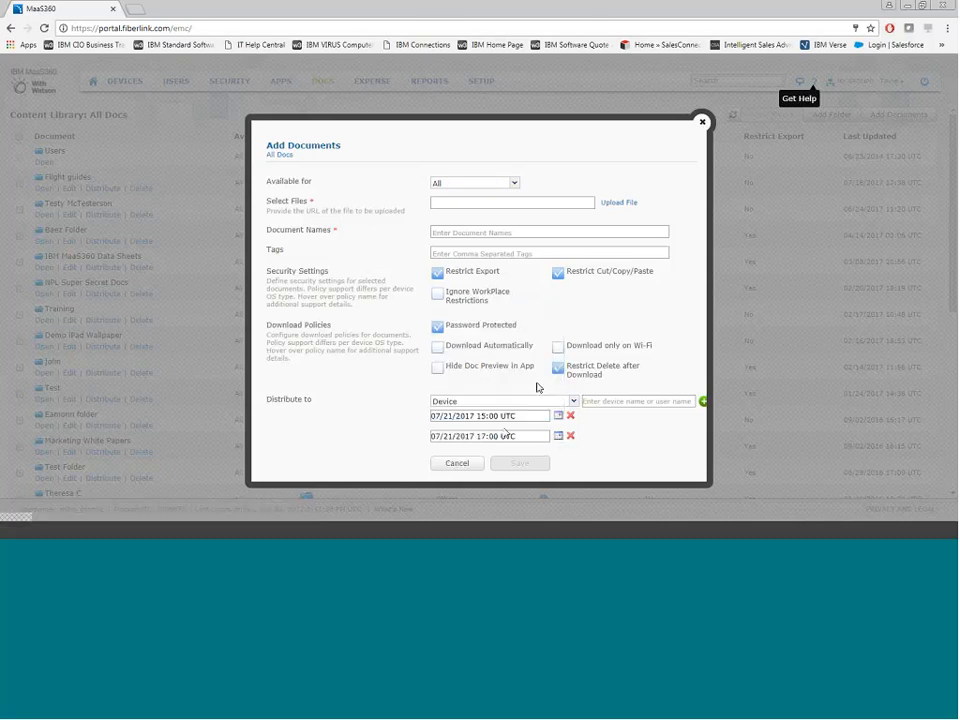
{"action": "left_click", "coordinate": [466, 463]}
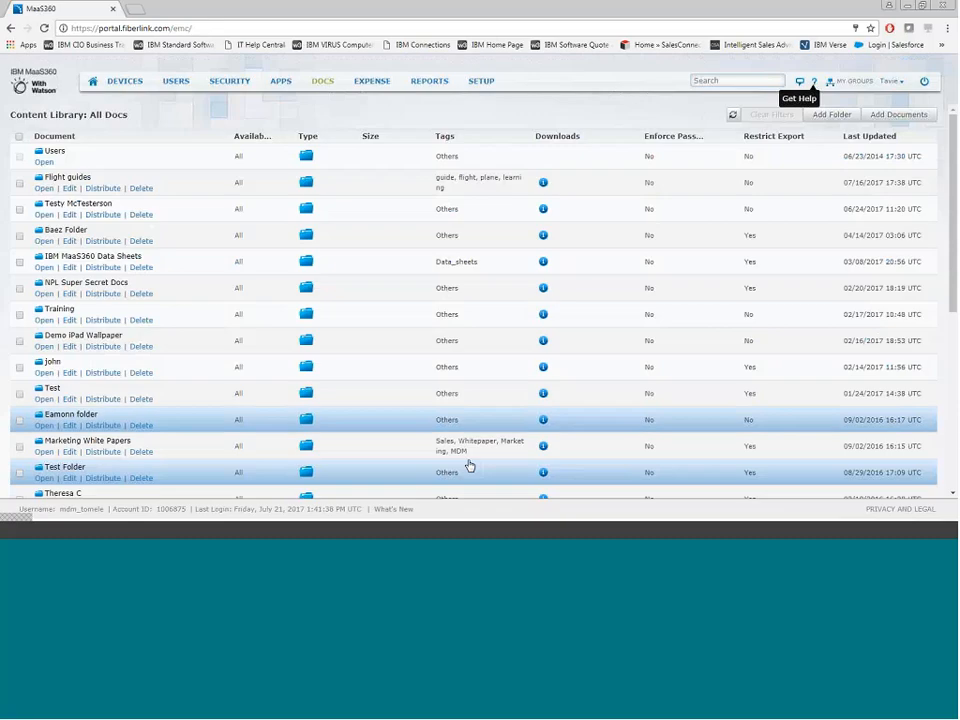
Open the compliance rules, edit the first rule set, and select the blank email field for event notifications
{"action": "mouse_move", "coordinate": [232, 84]}
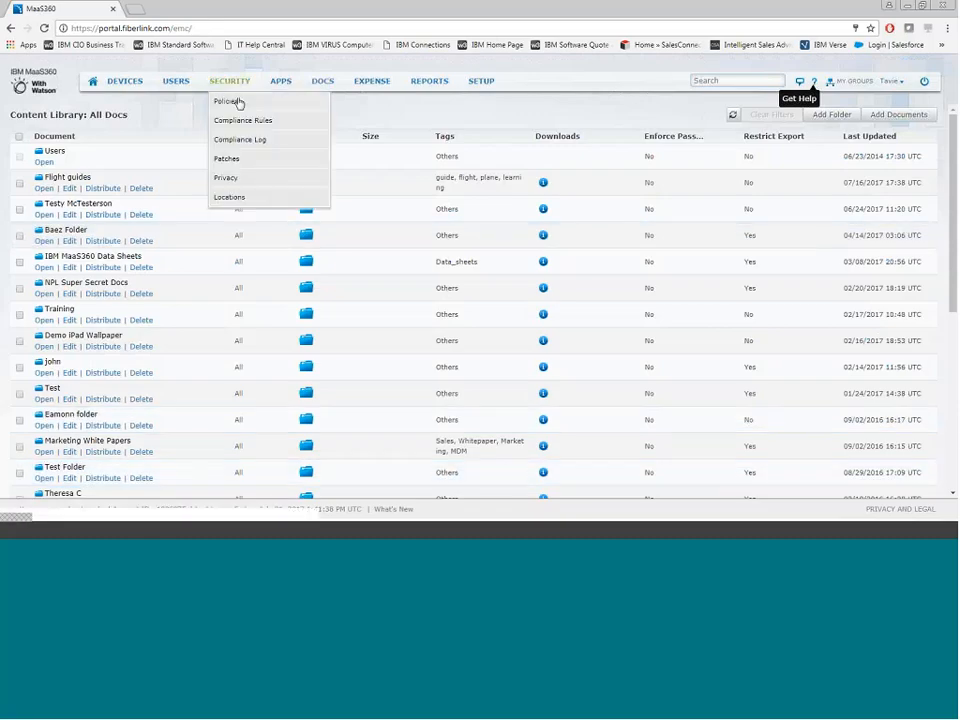
{"action": "left_click", "coordinate": [265, 127]}
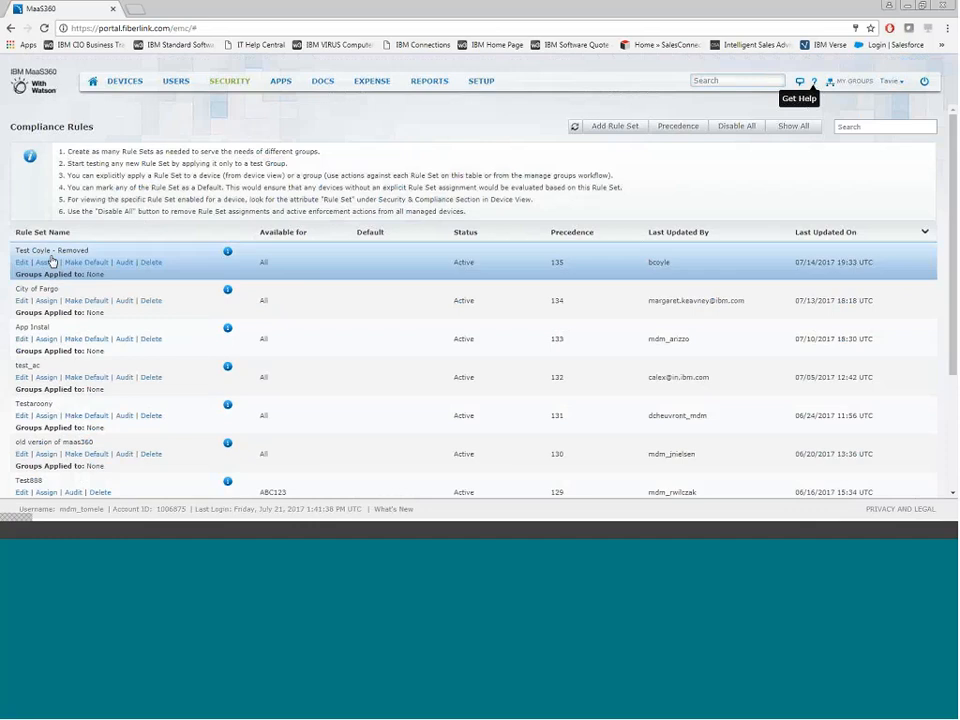
{"action": "left_click", "coordinate": [22, 263]}
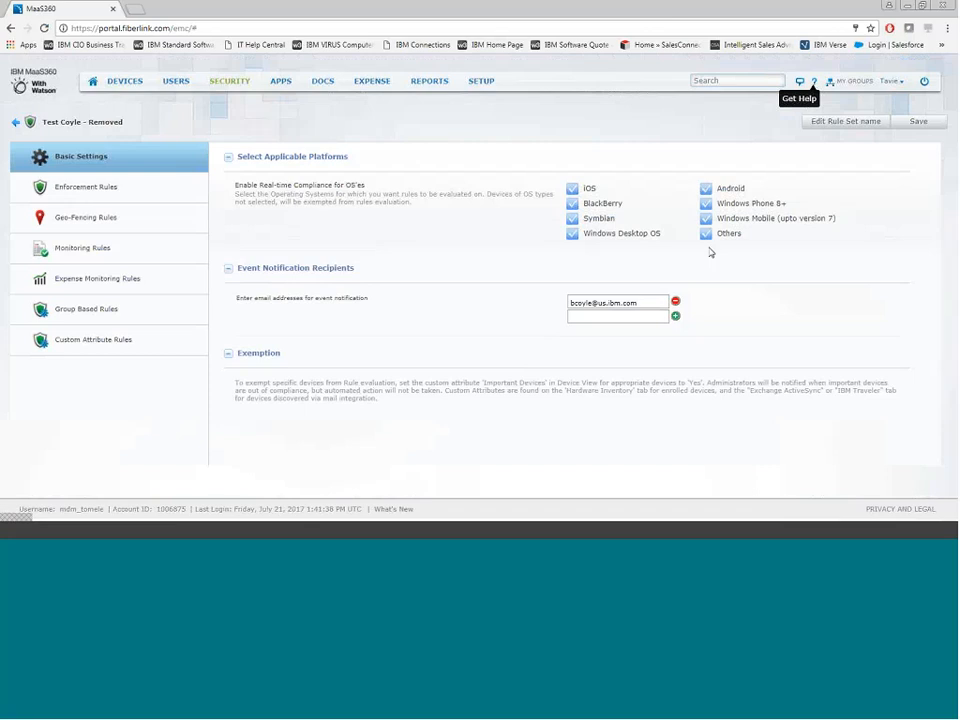
{"action": "left_click", "coordinate": [615, 315]}
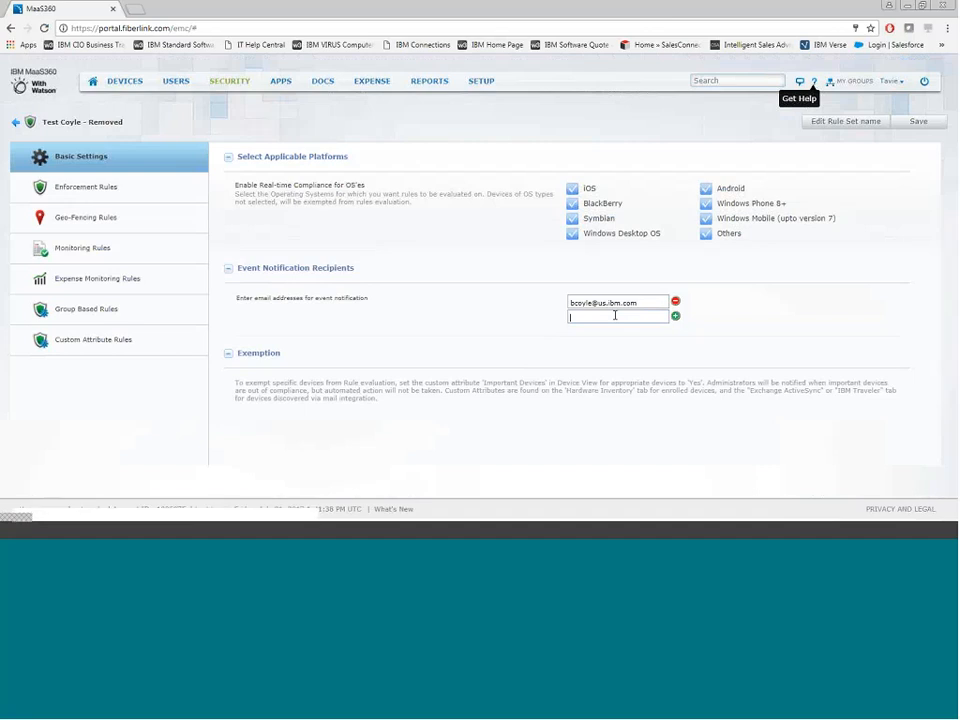
Enable the OS Versions rule in the rule set's enforcement rules, with the version mode on Specify Version Range
{"action": "left_click", "coordinate": [200, 193]}
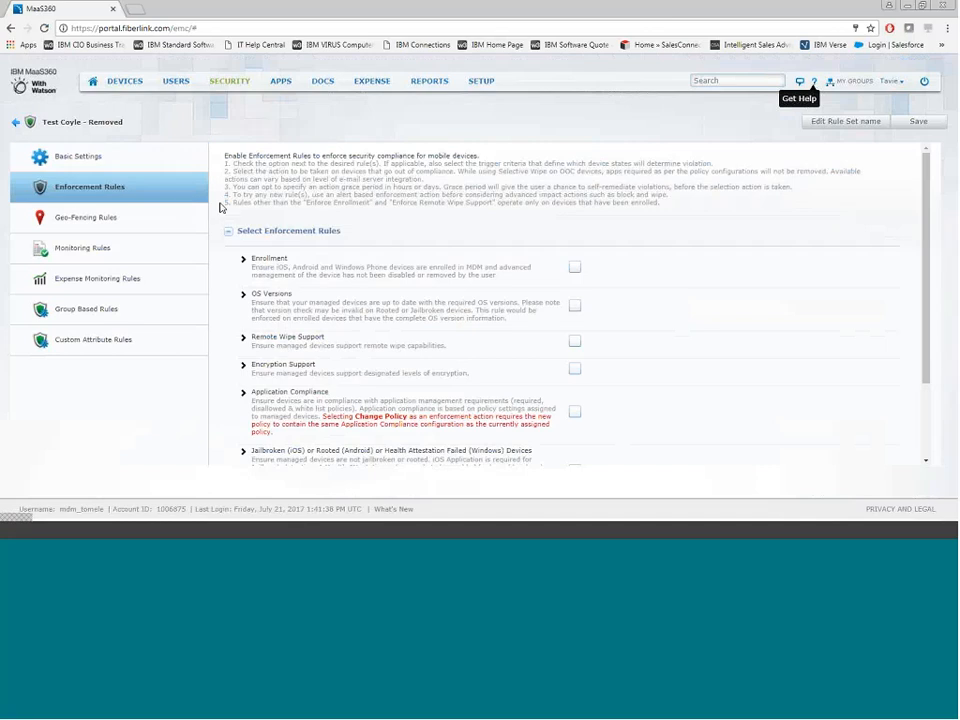
{"action": "scroll", "coordinate": [397, 274], "scroll_direction": "down", "scroll_amount": 2}
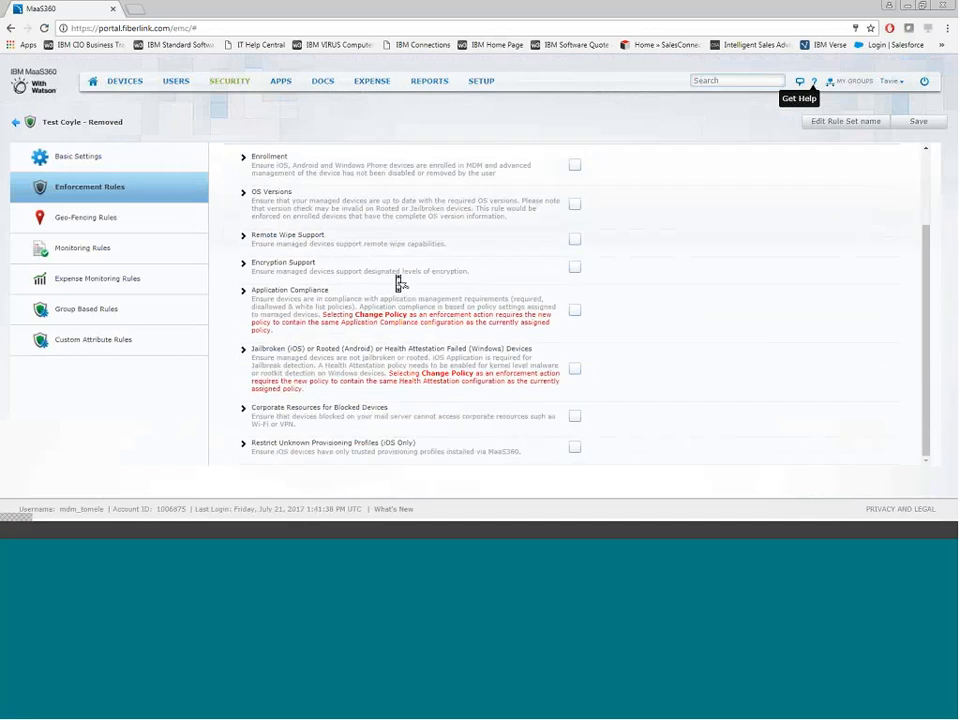
{"action": "scroll", "coordinate": [398, 280], "scroll_direction": "up", "scroll_amount": 2}
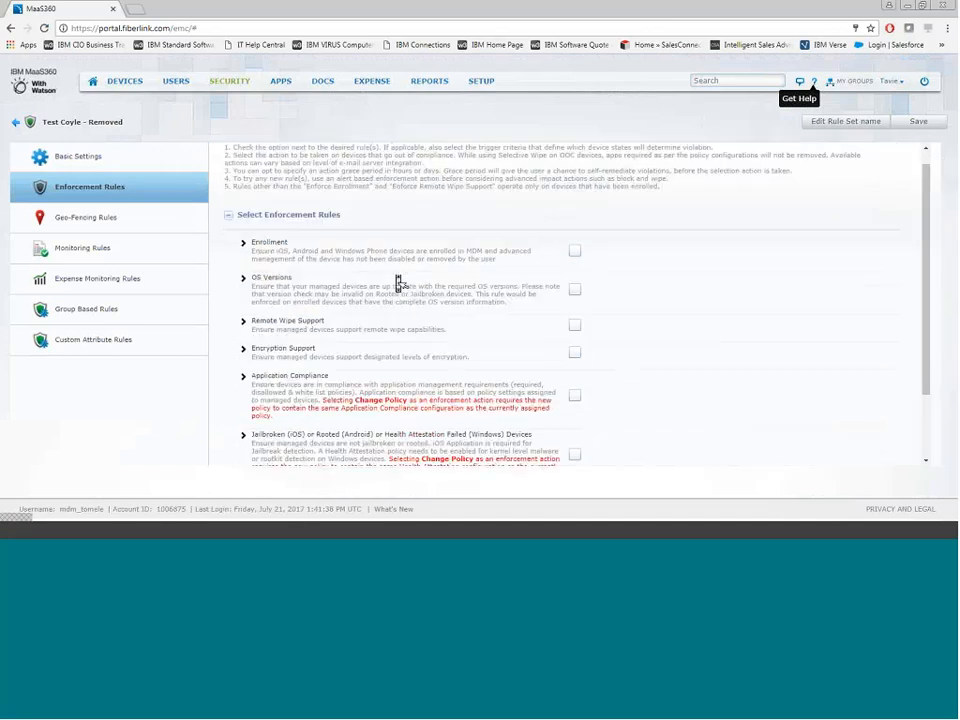
{"action": "left_click", "coordinate": [575, 305]}
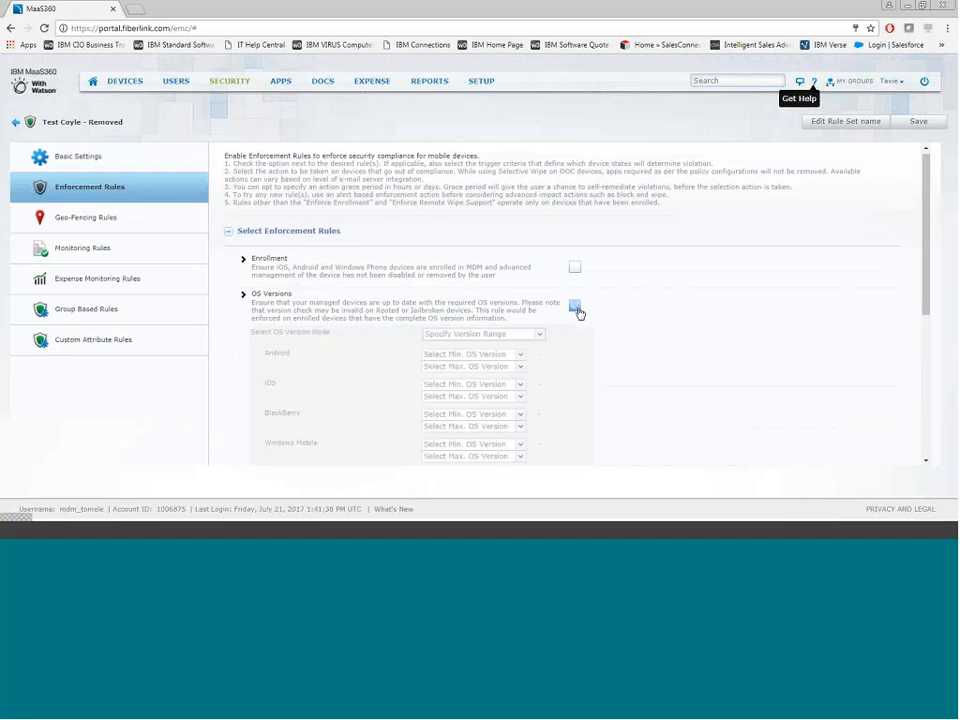
{"action": "scroll", "coordinate": [633, 340], "scroll_direction": "down", "scroll_amount": 1}
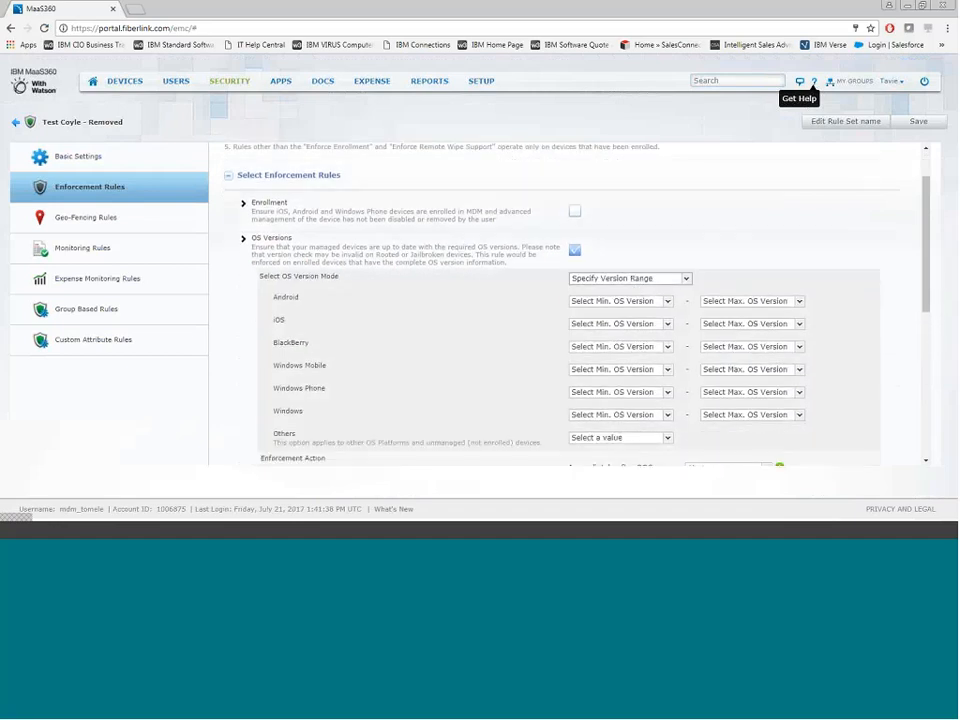
{"action": "left_click", "coordinate": [627, 280]}
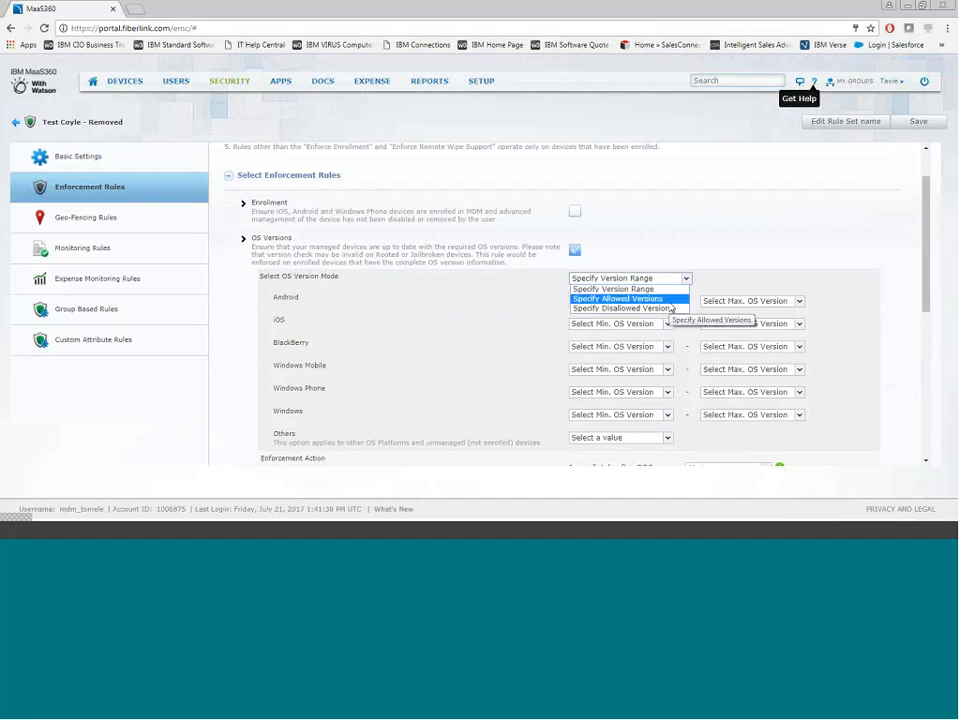
{"action": "left_click", "coordinate": [670, 291]}
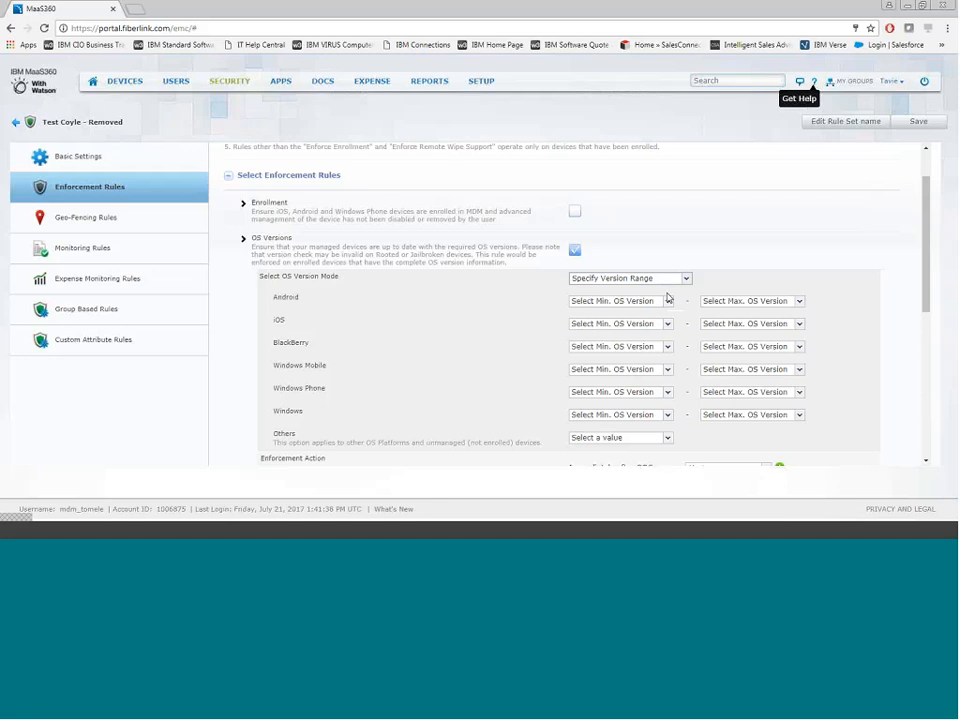
Set the allowed iOS version range from 10.0 to 10.3.3 in the OS Versions rule
{"action": "left_click", "coordinate": [623, 330]}
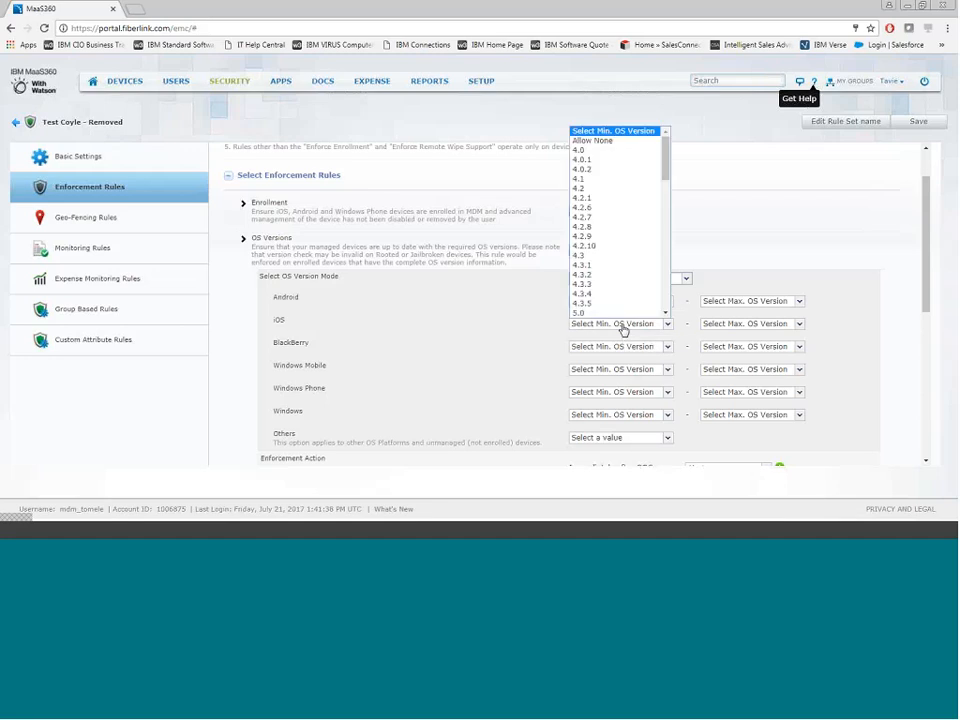
{"action": "scroll", "coordinate": [622, 260], "scroll_direction": "down", "scroll_amount": 15}
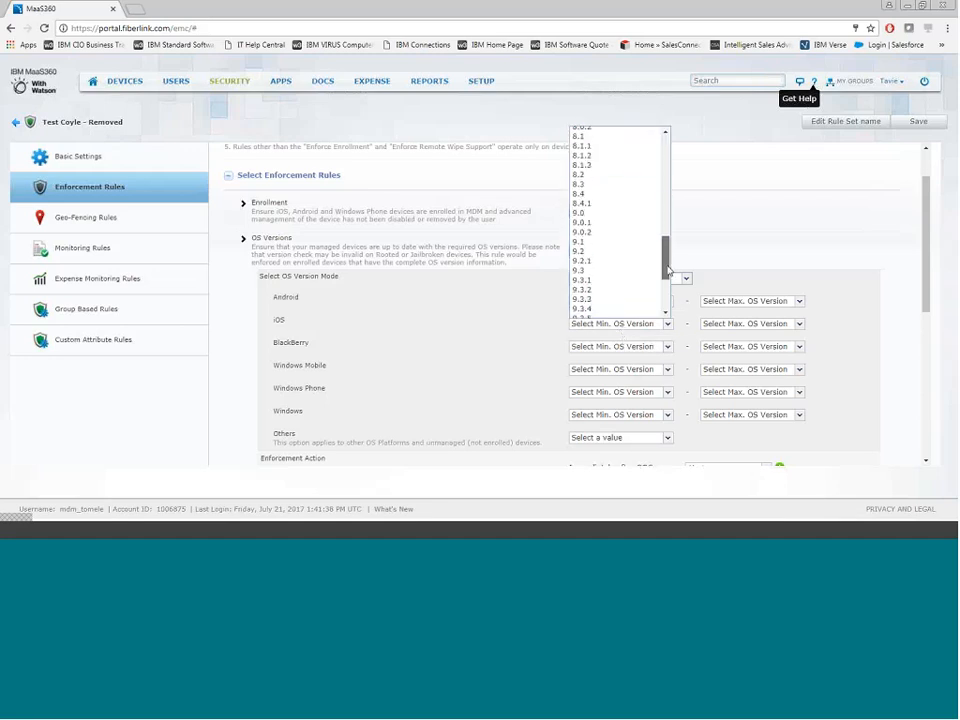
{"action": "left_click", "coordinate": [604, 208]}
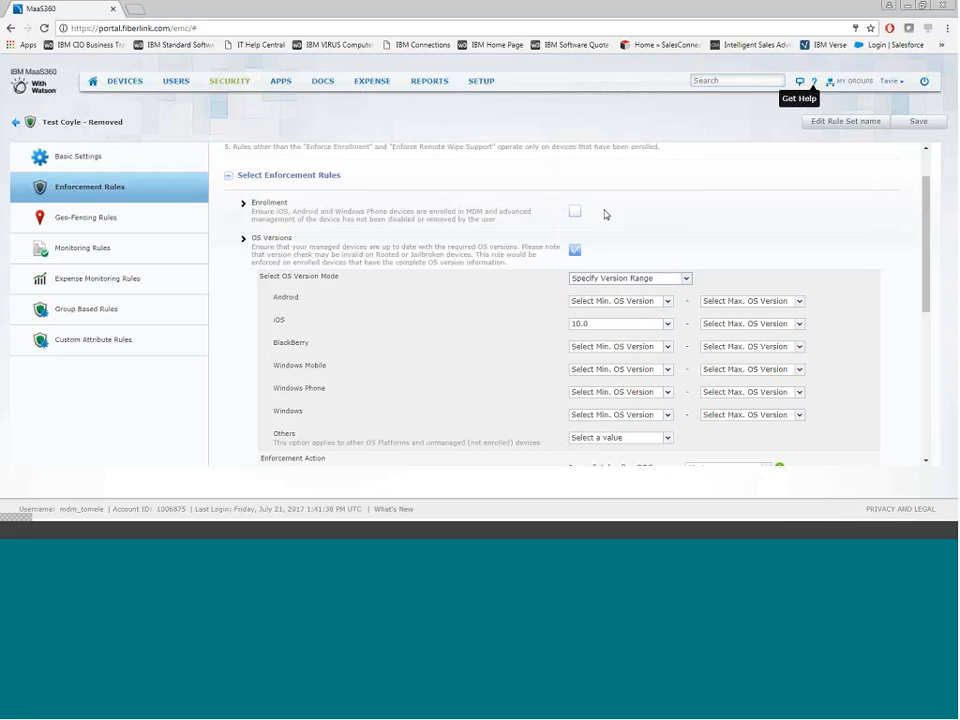
{"action": "left_click", "coordinate": [776, 320]}
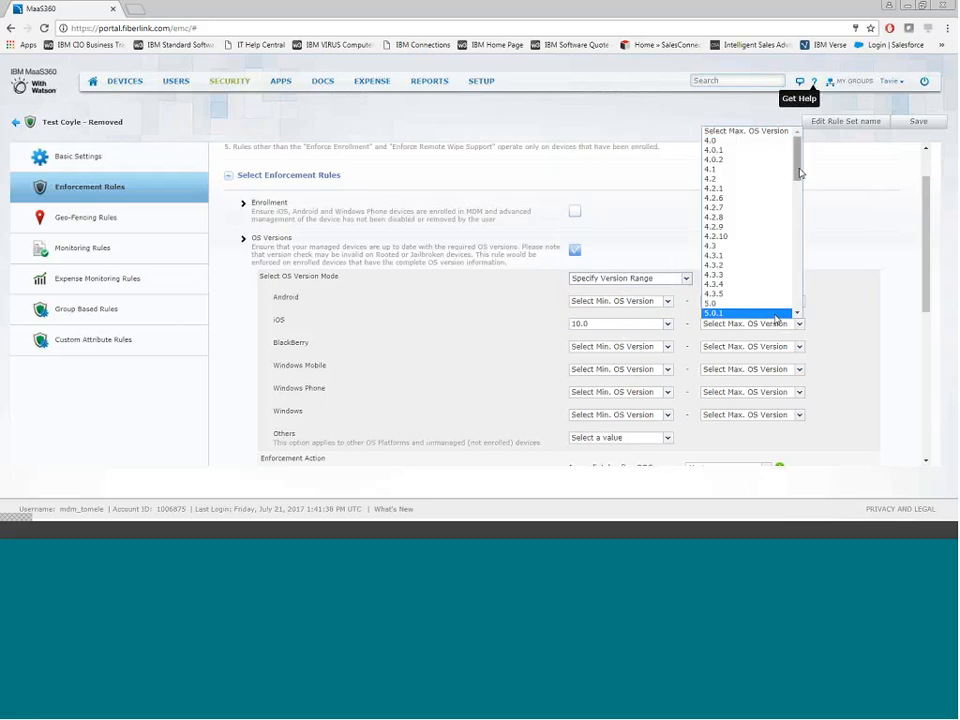
{"action": "scroll", "coordinate": [800, 173], "scroll_direction": "down", "scroll_amount": 12}
{"action": "left_click", "coordinate": [774, 313]}
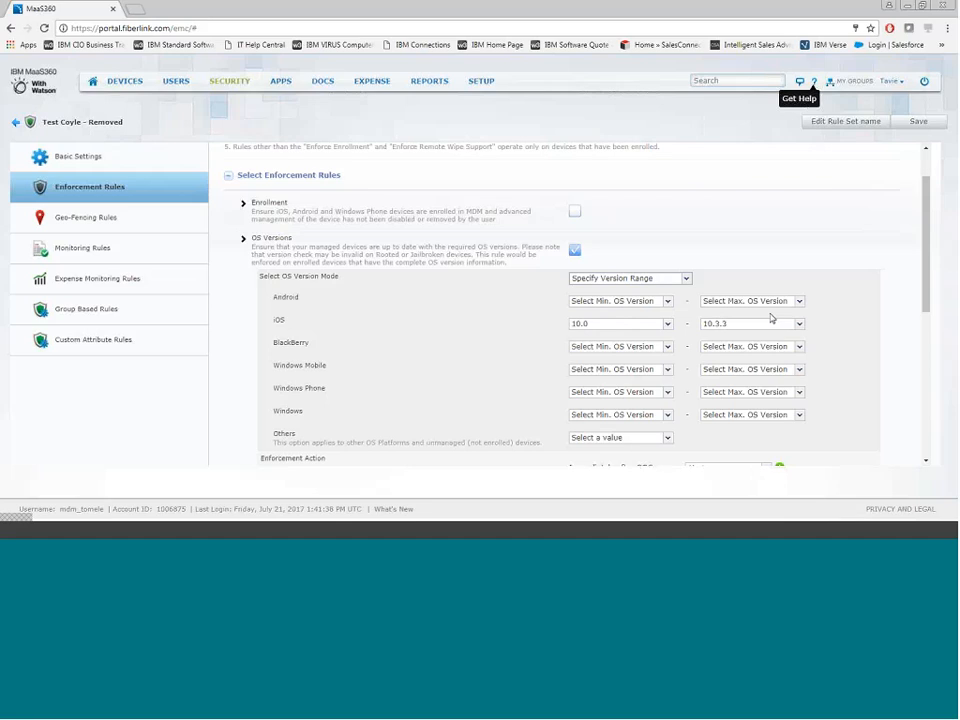
Add a second enforcement action to the OS Versions rule that applies Block after 1 hour
{"action": "scroll", "coordinate": [927, 325], "scroll_direction": "down", "scroll_amount": 3}
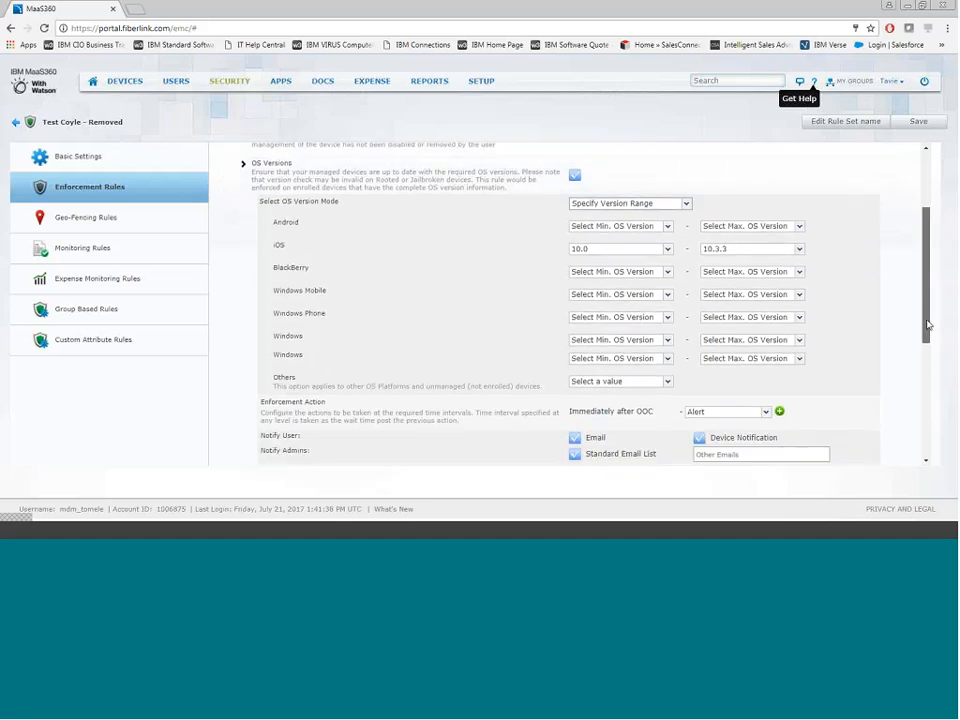
{"action": "scroll", "coordinate": [927, 325], "scroll_direction": "down", "scroll_amount": 1}
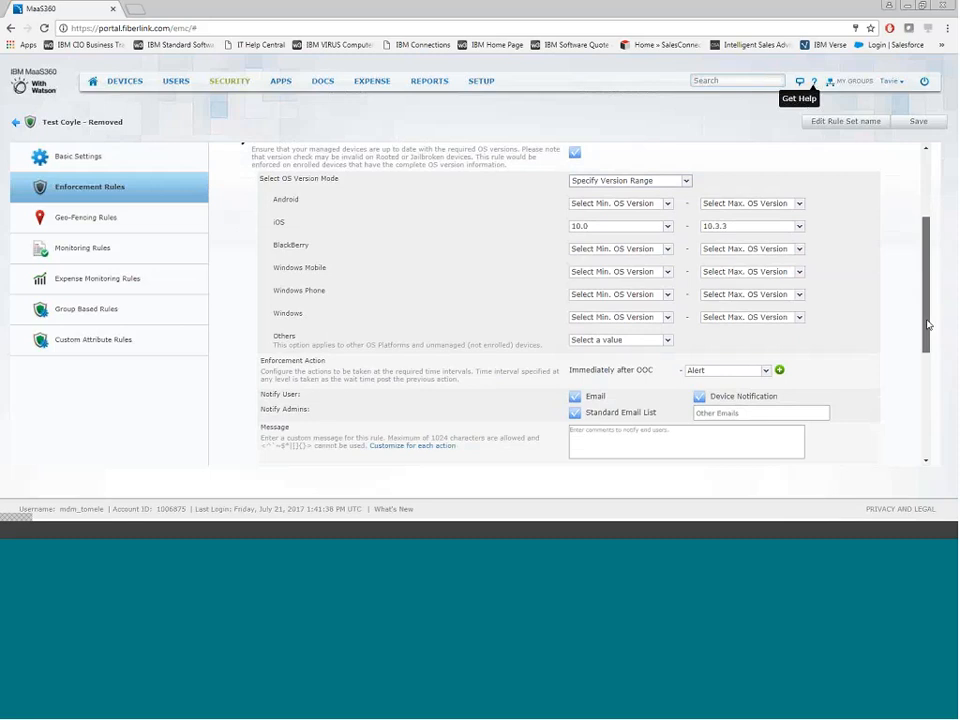
{"action": "left_click_drag", "start_coordinate": [927, 325], "coordinate": [911, 347]}
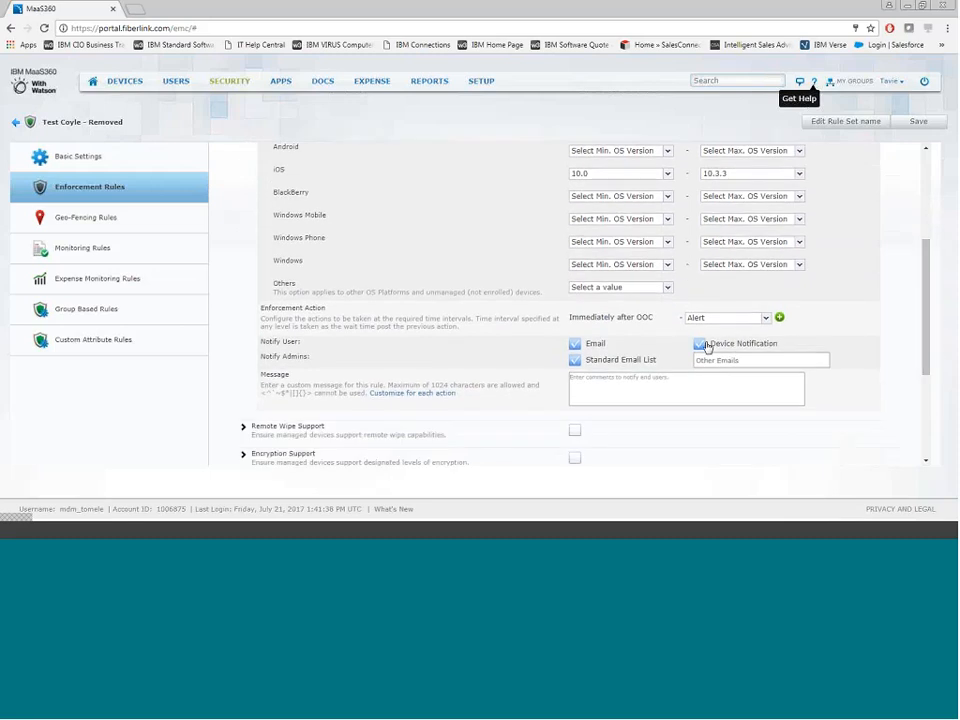
{"action": "double_click", "coordinate": [638, 319]}
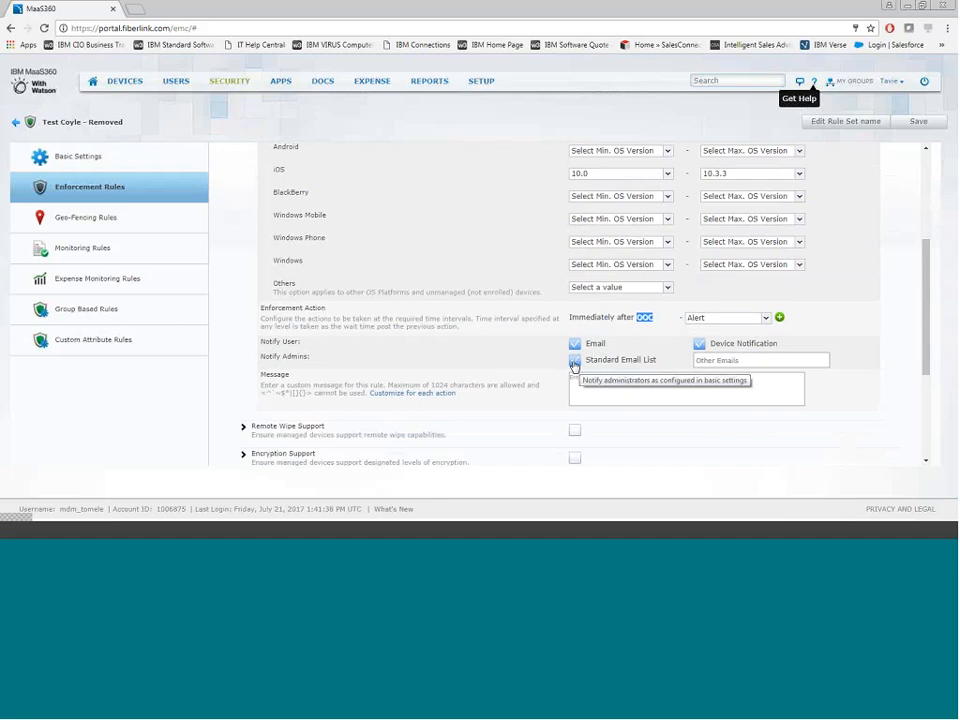
{"action": "left_click", "coordinate": [583, 389]}
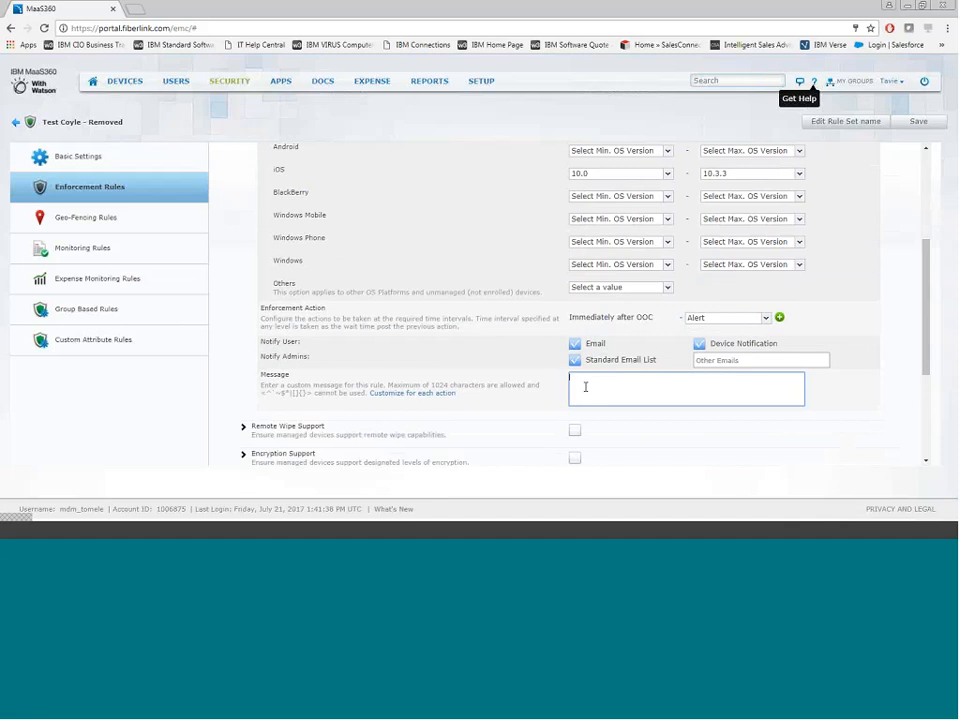
{"action": "left_click", "coordinate": [788, 331]}
{"action": "left_click", "coordinate": [779, 317]}
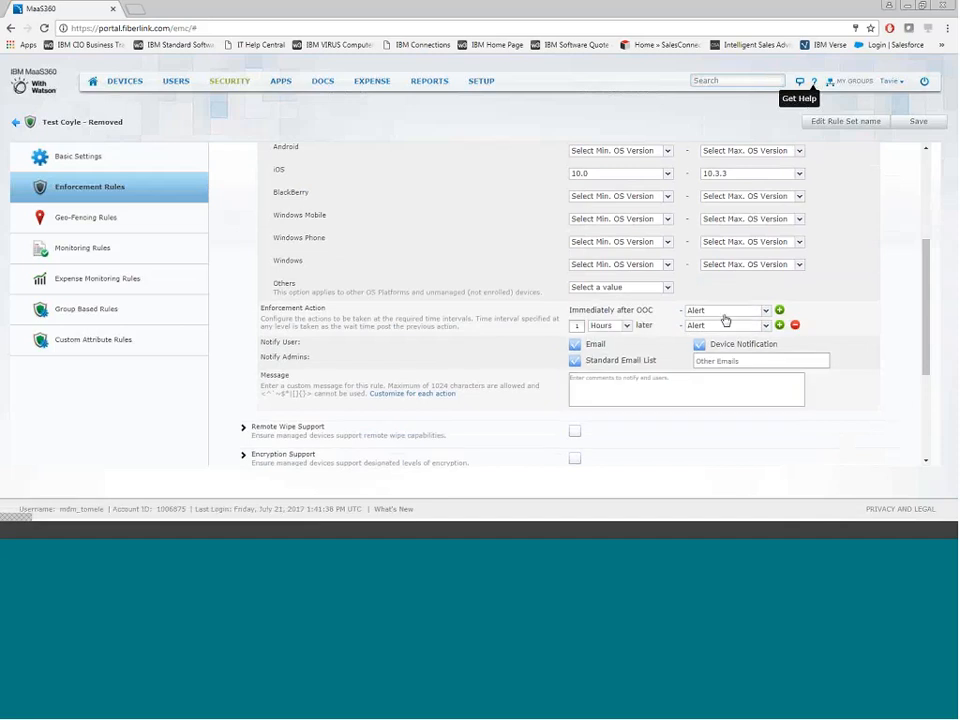
{"action": "left_click", "coordinate": [729, 331]}
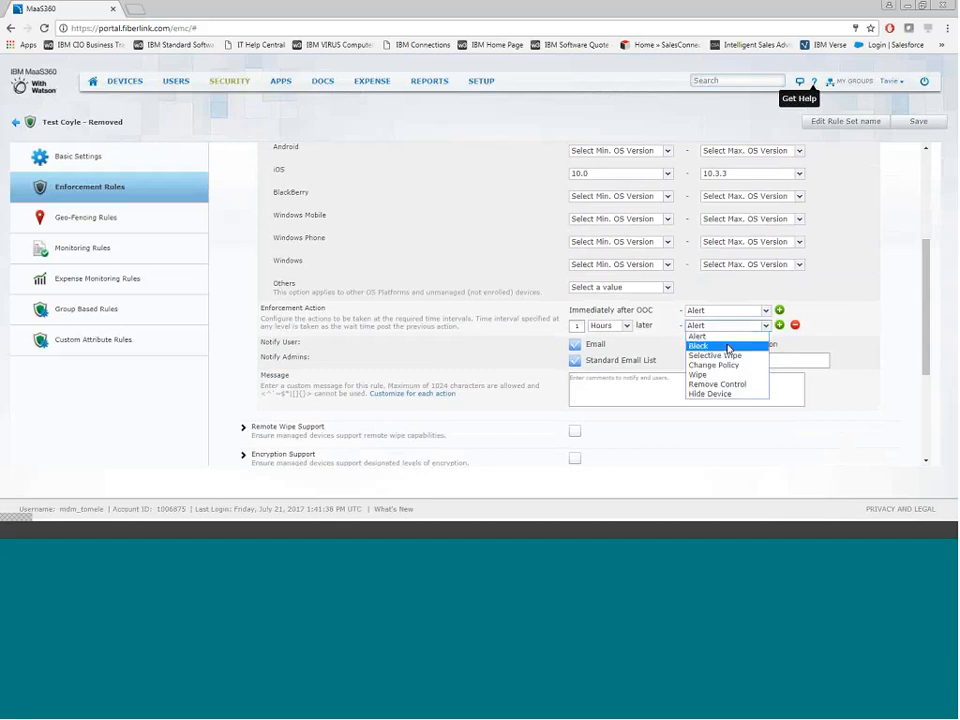
{"action": "left_click", "coordinate": [728, 347]}
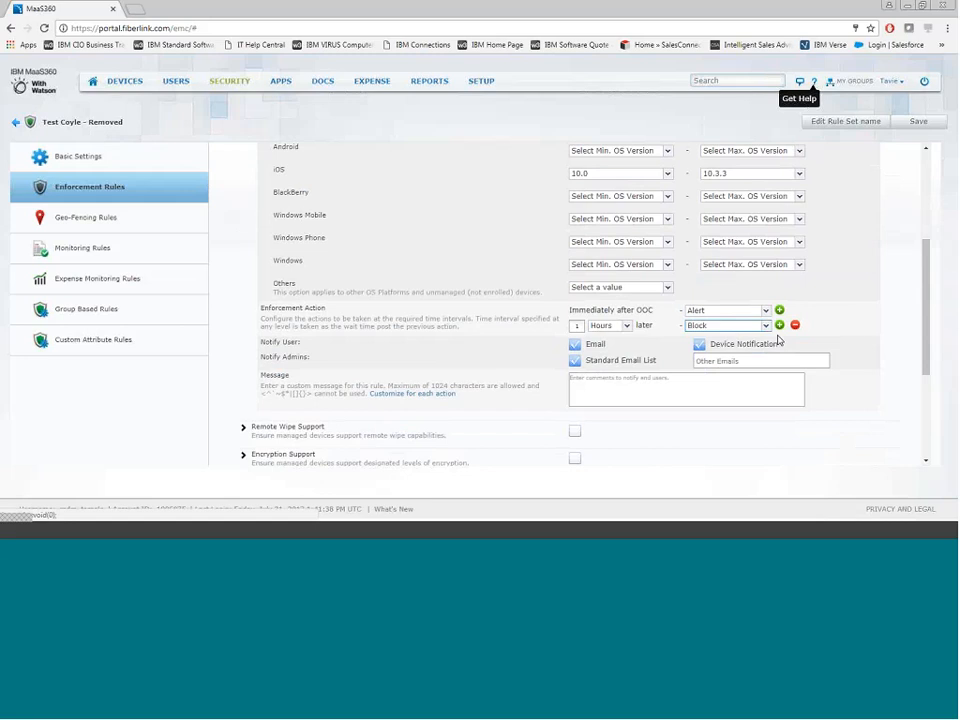
Add a third OS Versions enforcement action of Change Policy after 1 day, and view the available iOS policies without choosing one
{"action": "left_click", "coordinate": [779, 325]}
{"action": "left_click", "coordinate": [606, 341]}
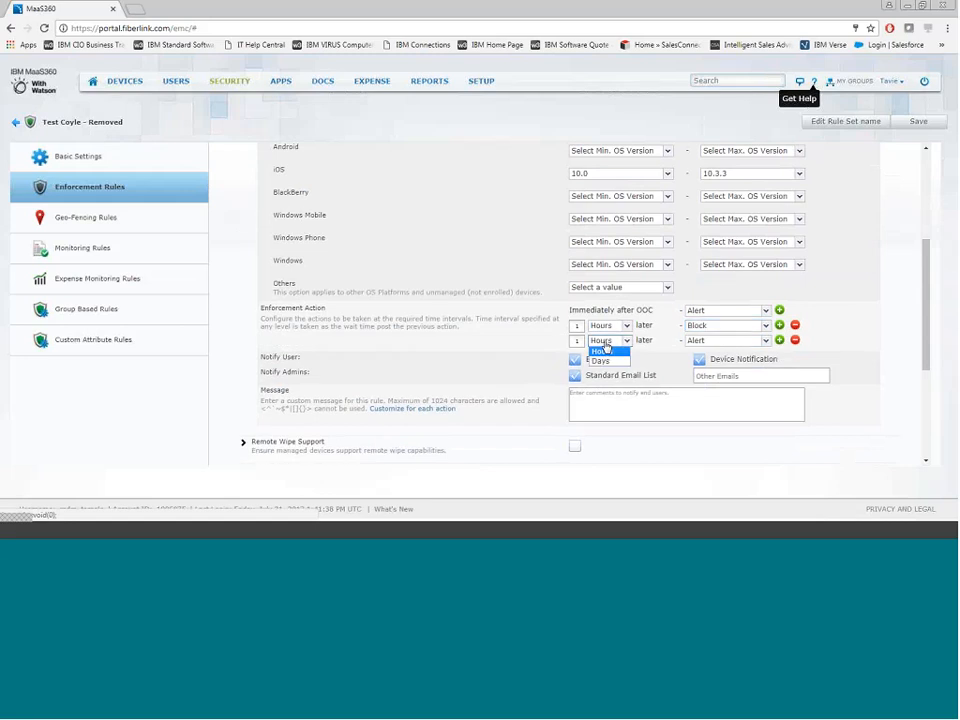
{"action": "left_click", "coordinate": [600, 353]}
{"action": "left_click", "coordinate": [738, 342]}
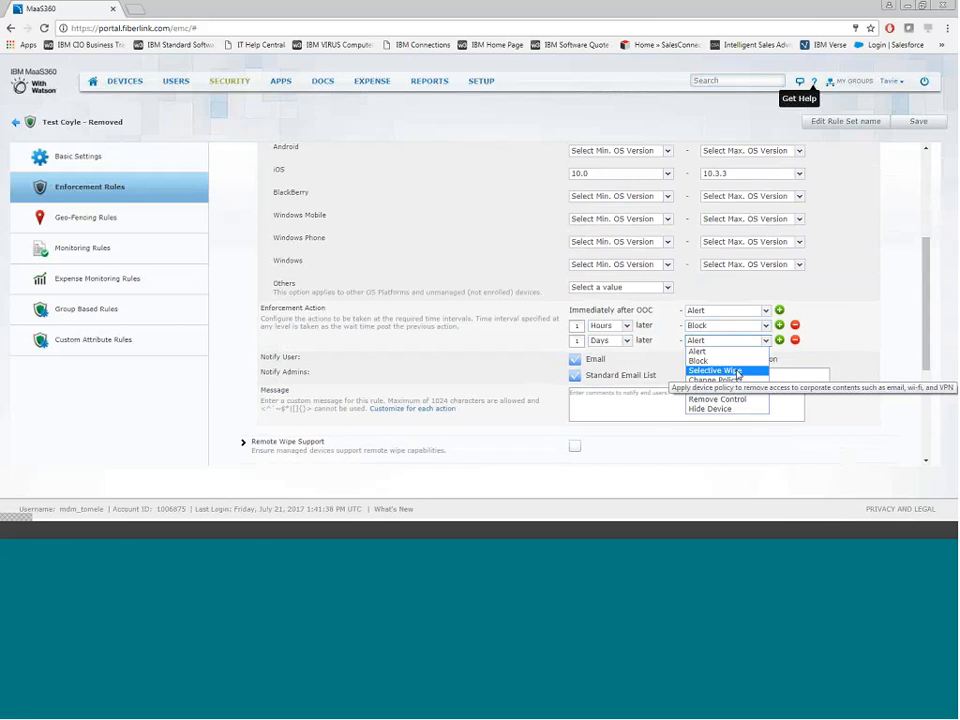
{"action": "left_click", "coordinate": [737, 380]}
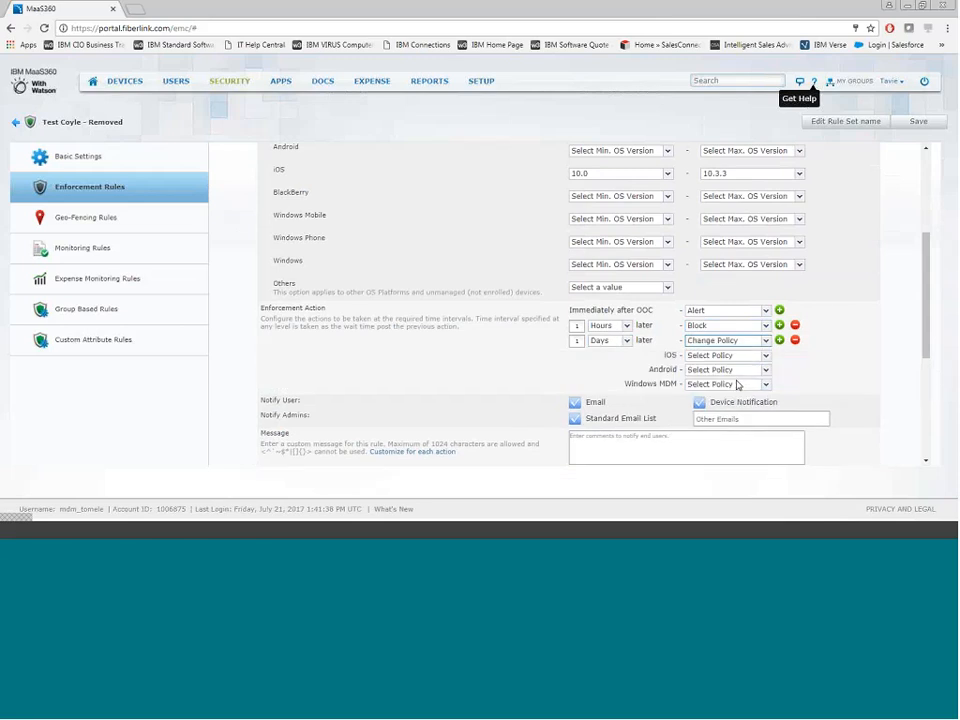
{"action": "left_click", "coordinate": [743, 356]}
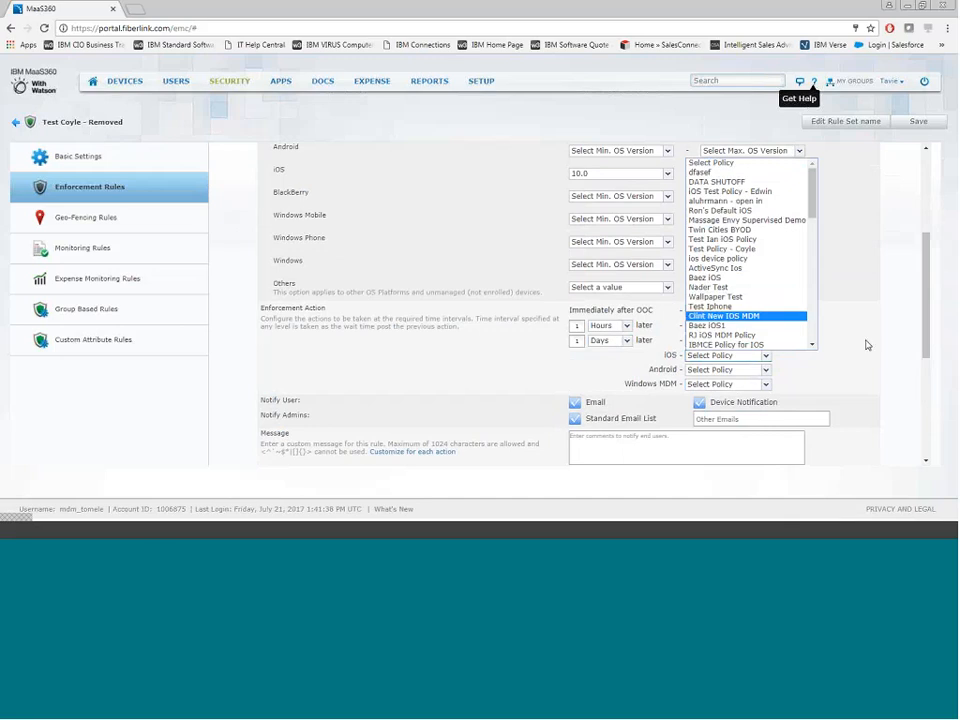
{"action": "left_click", "coordinate": [913, 328]}
Enable the Jailbroken, Rooted or Health Attestation Failed devices rule with Selective Wipe as its immediate enforcement action
{"action": "left_click_drag", "start_coordinate": [925, 325], "coordinate": [925, 422]}
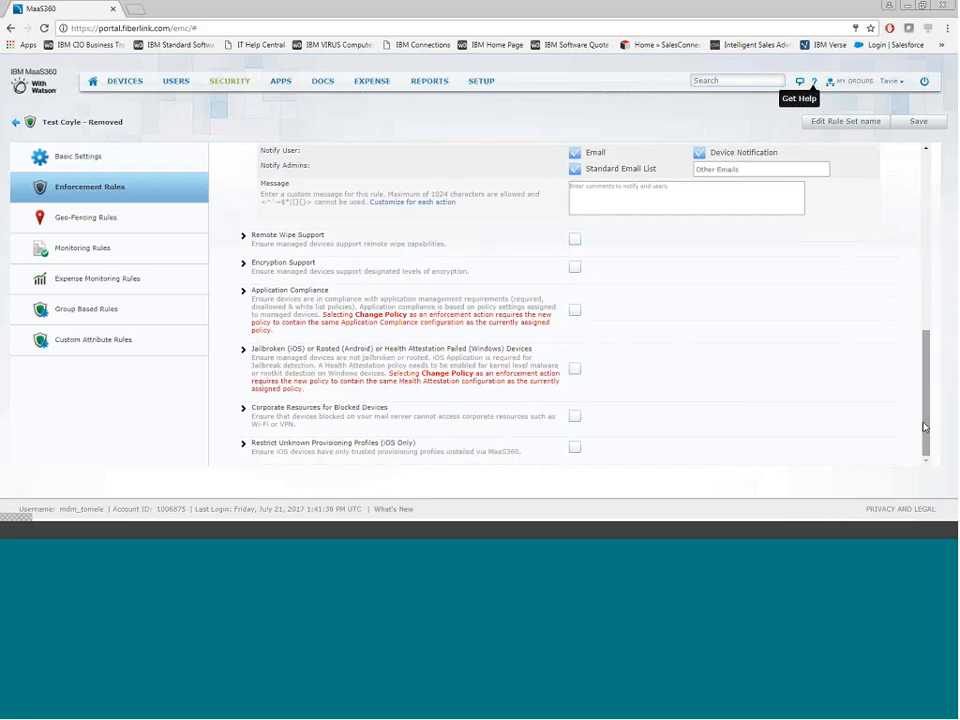
{"action": "left_click", "coordinate": [575, 372]}
{"action": "left_click_drag", "start_coordinate": [925, 371], "coordinate": [925, 410]}
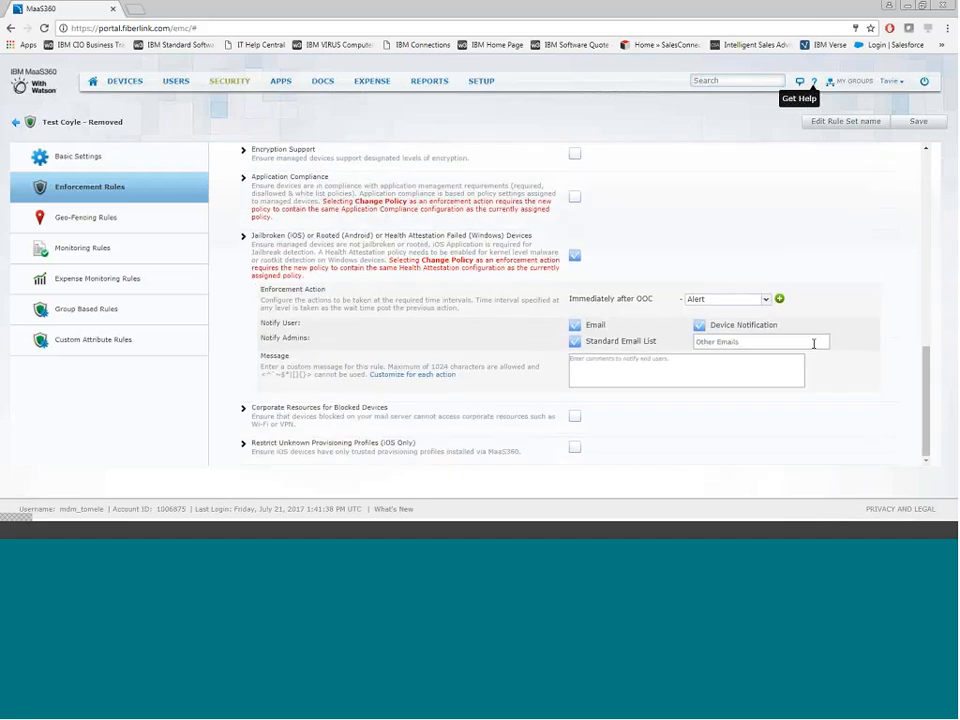
{"action": "left_click", "coordinate": [766, 300]}
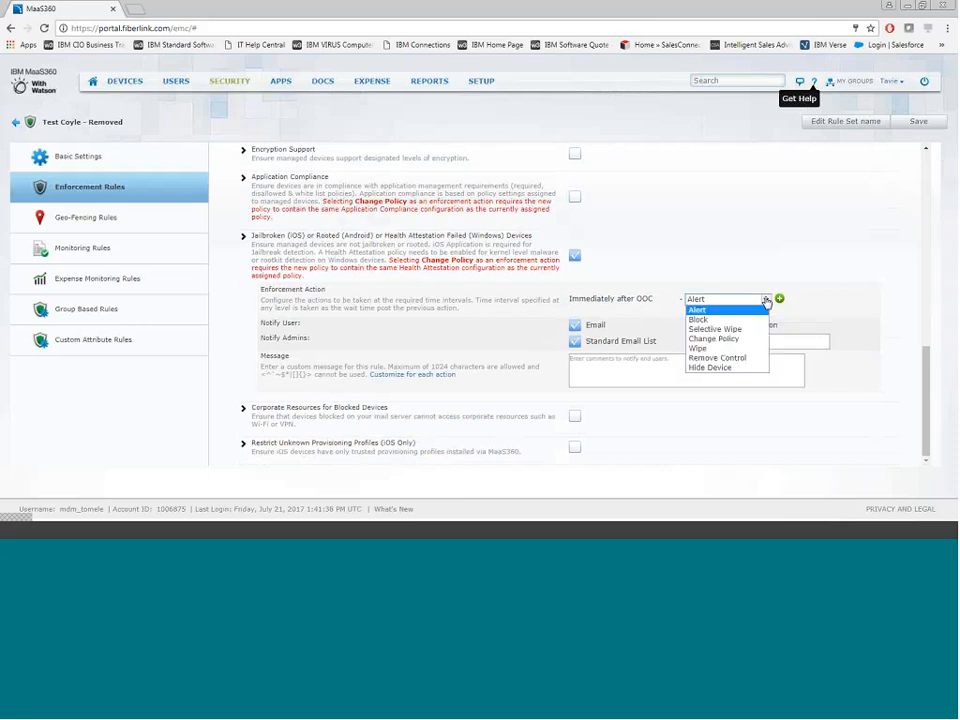
{"action": "left_click", "coordinate": [760, 330]}
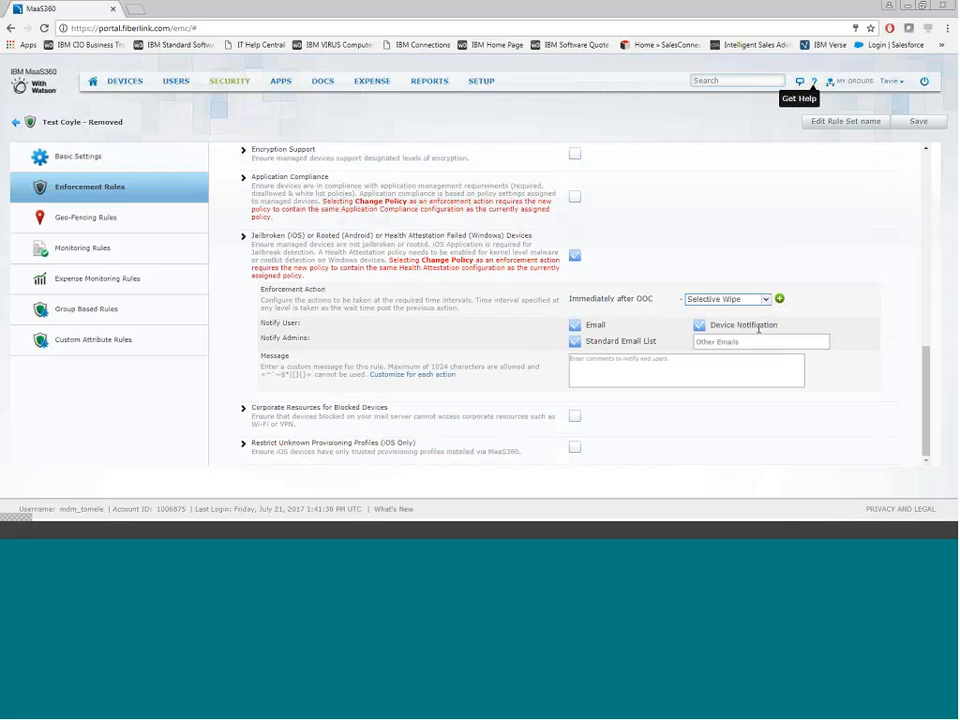
Add a second enforcement action to the jailbroken or rooted devices rule that applies Wipe after 72 hours
{"action": "left_click", "coordinate": [780, 299]}
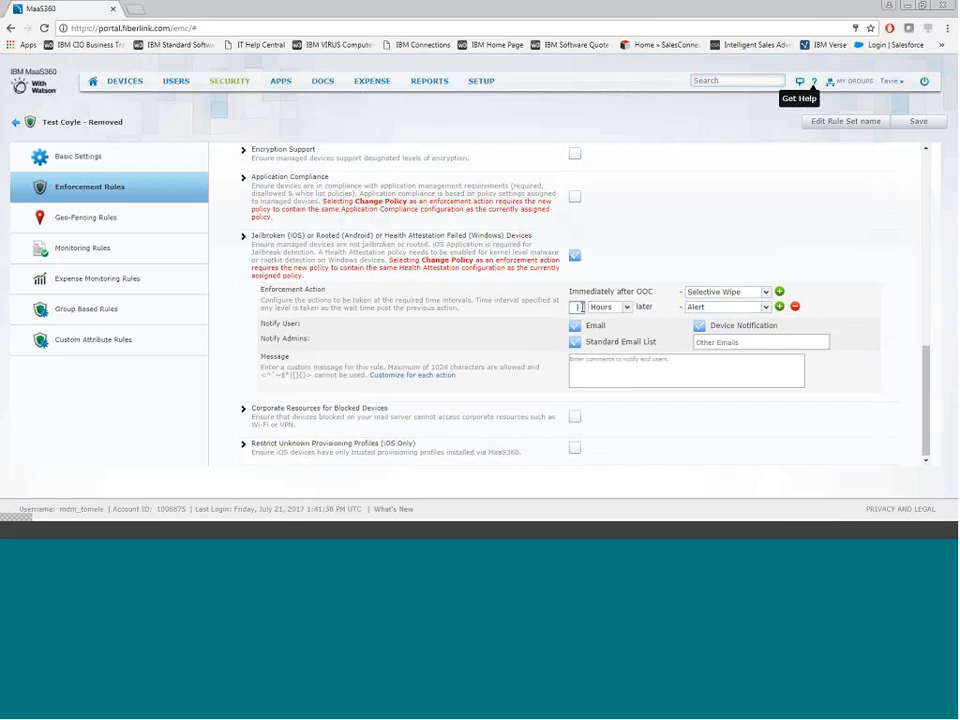
{"action": "type", "text": "72"}
{"action": "left_click", "coordinate": [713, 309]}
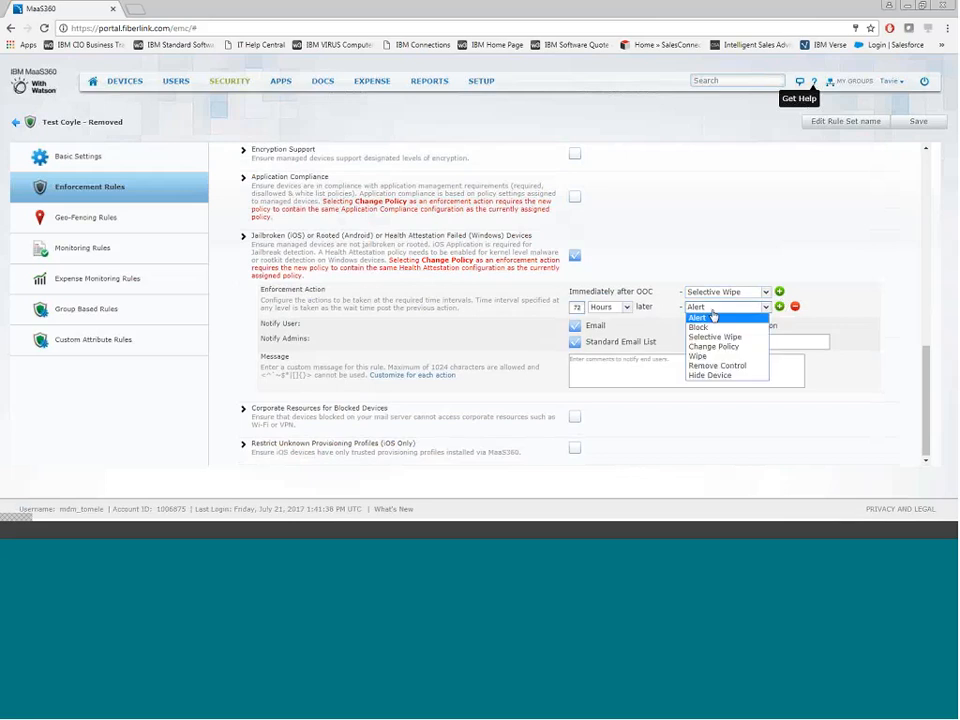
{"action": "left_click", "coordinate": [722, 356]}
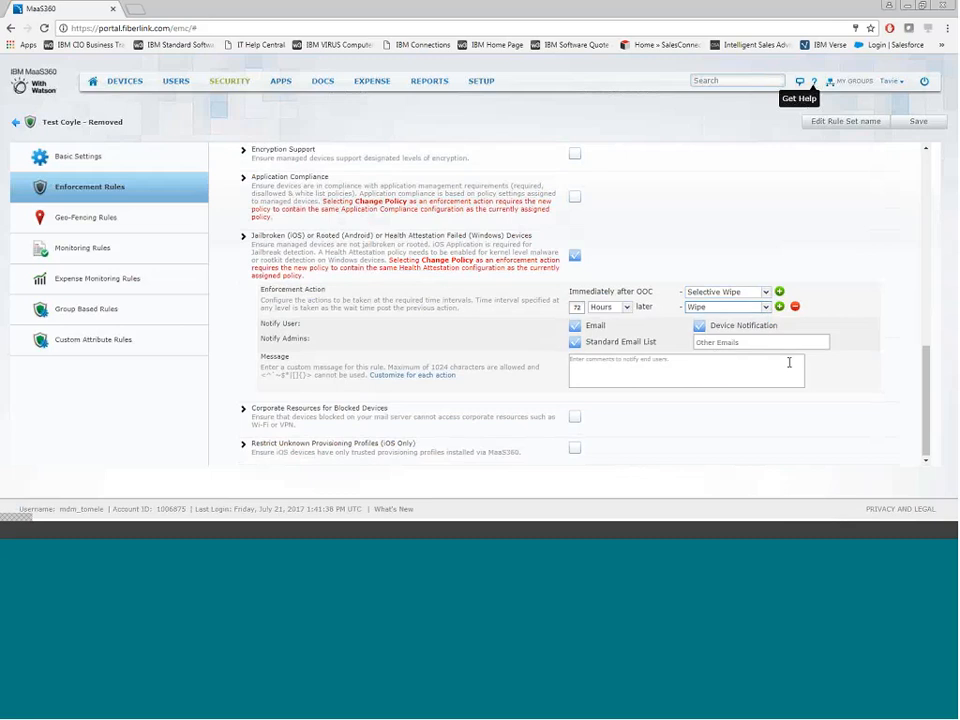
Examine the options of the SIM Changes, Roaming Changes and OS Version Changes monitoring rules, switching each one off again
{"action": "left_click", "coordinate": [86, 247]}
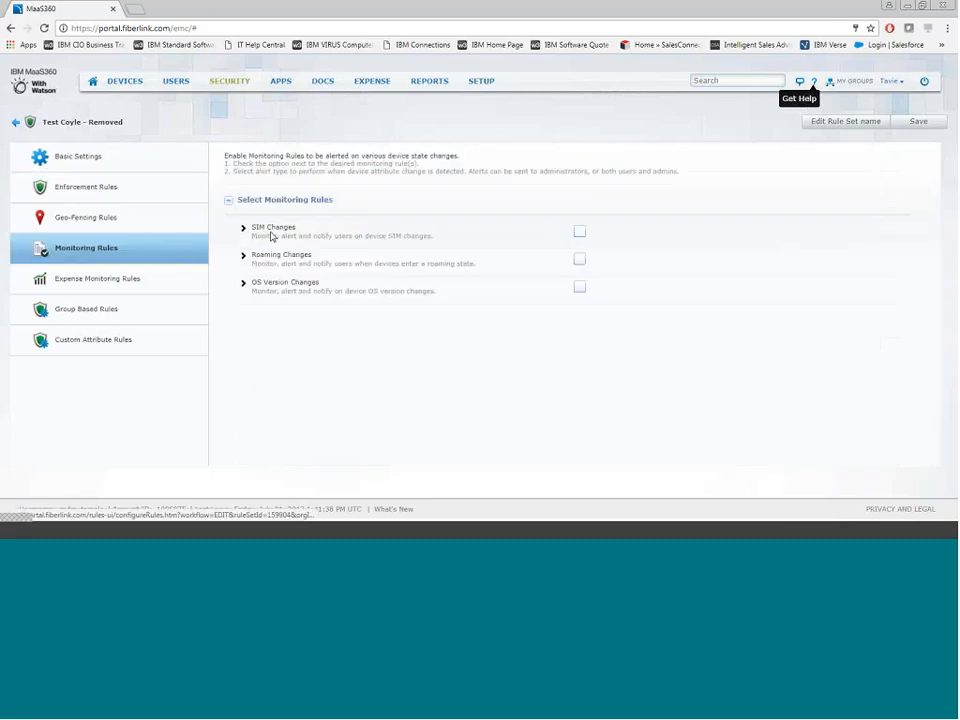
{"action": "left_click", "coordinate": [580, 234]}
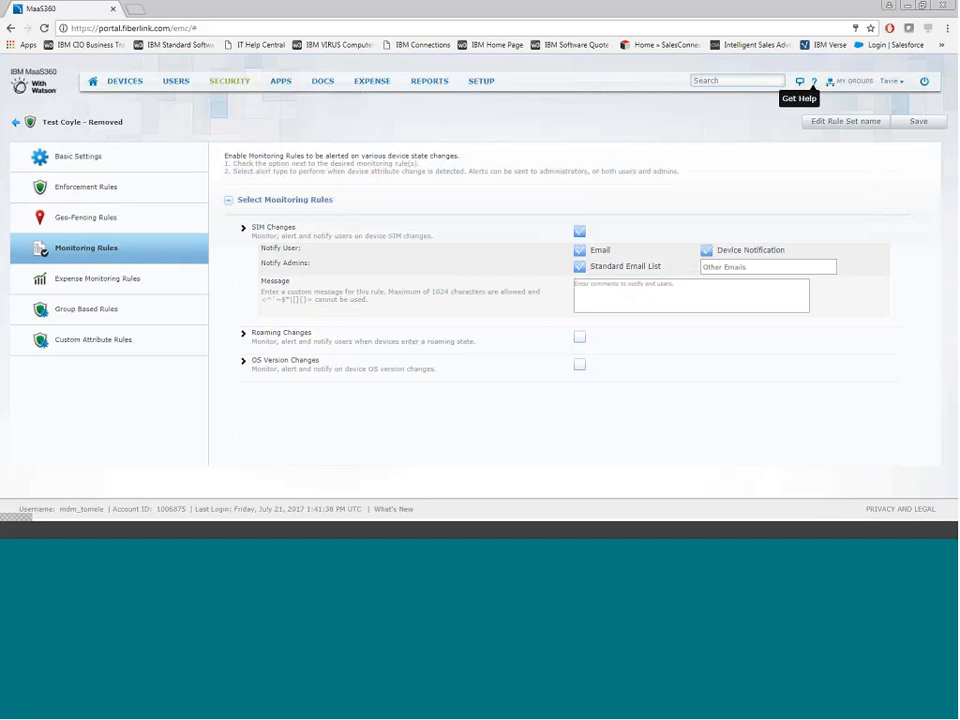
{"action": "left_click", "coordinate": [578, 232]}
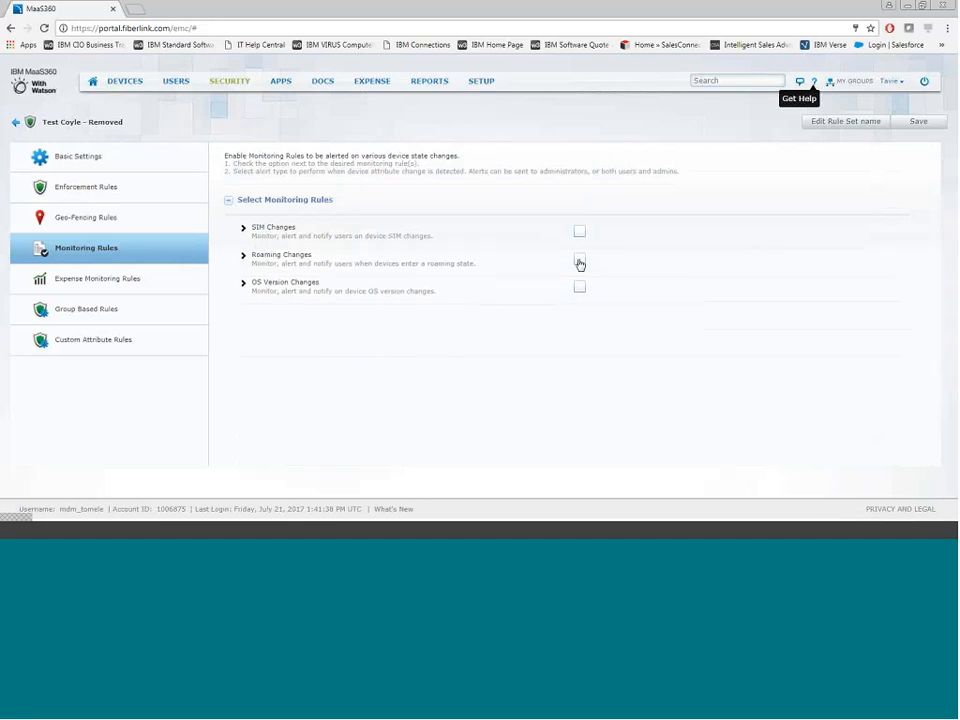
{"action": "left_click", "coordinate": [579, 262]}
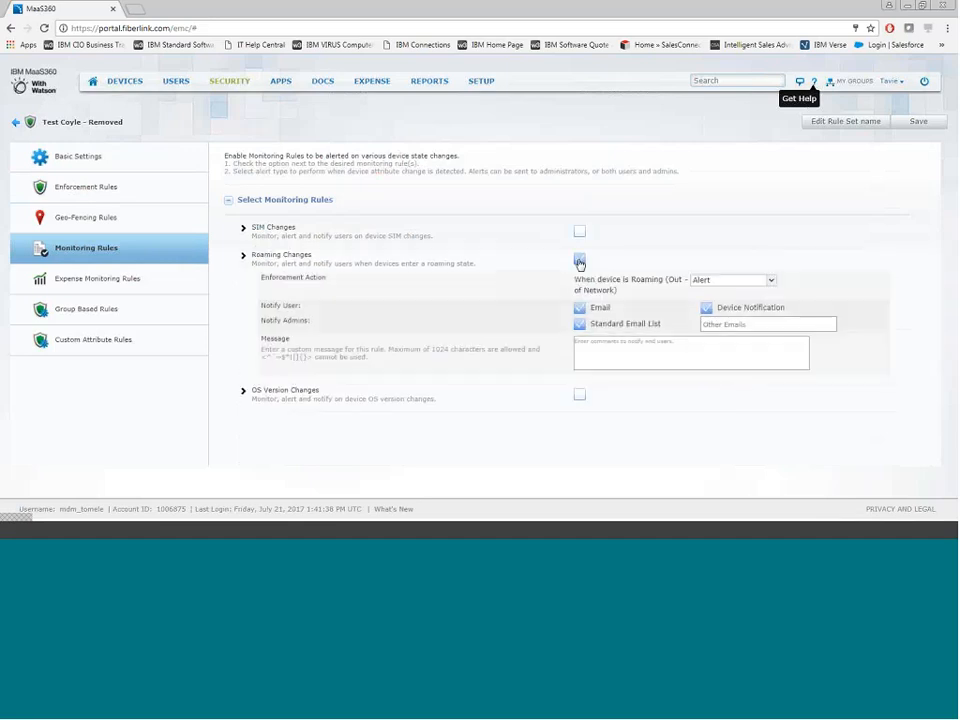
{"action": "left_click", "coordinate": [579, 262]}
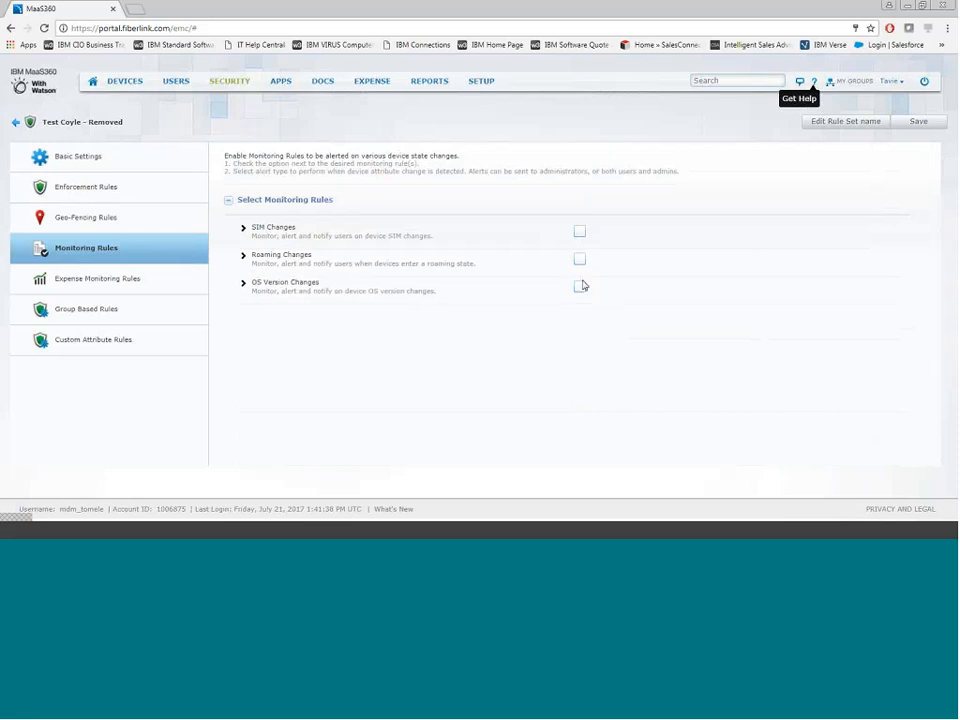
{"action": "left_click", "coordinate": [579, 288]}
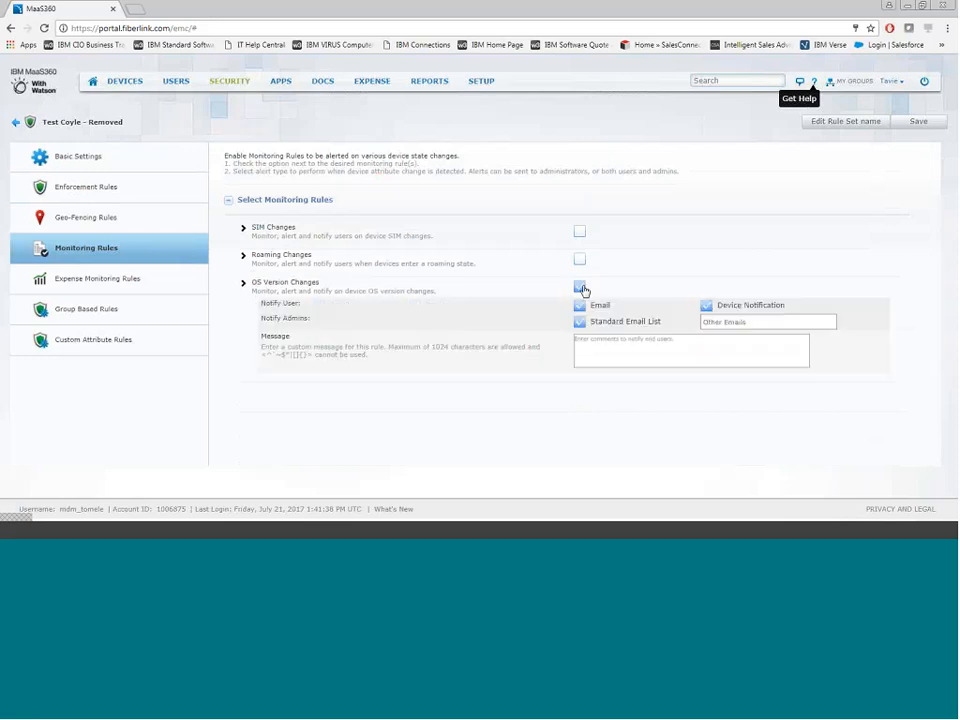
{"action": "left_click", "coordinate": [581, 289]}
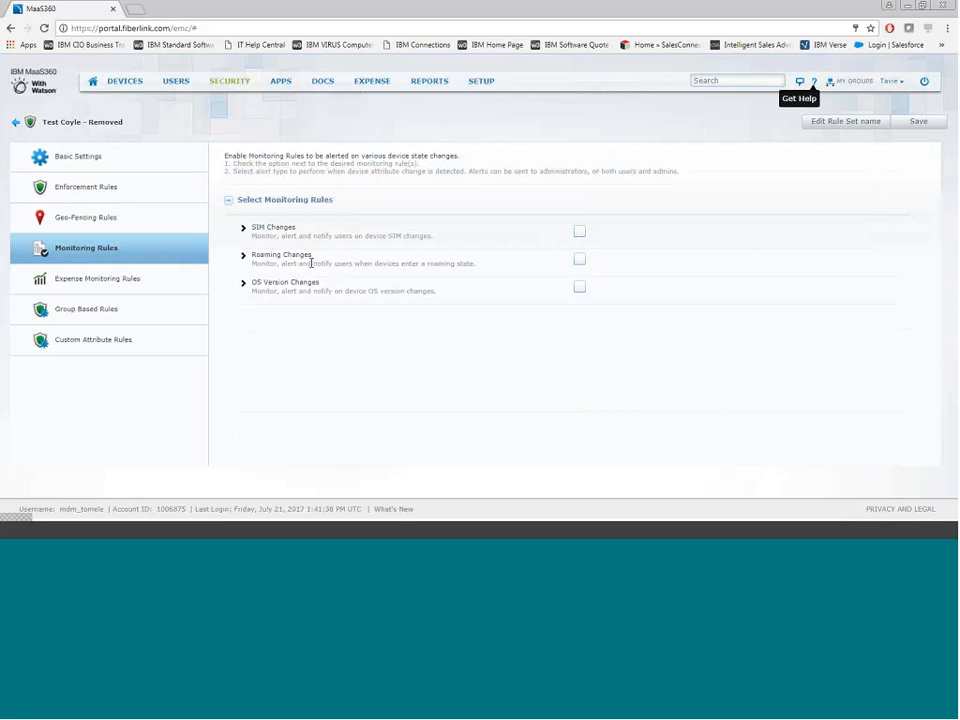
Enable the Roaming Mobile Data Usage rule in the expense monitoring rules and set its first threshold to 50%
{"action": "left_click", "coordinate": [136, 278]}
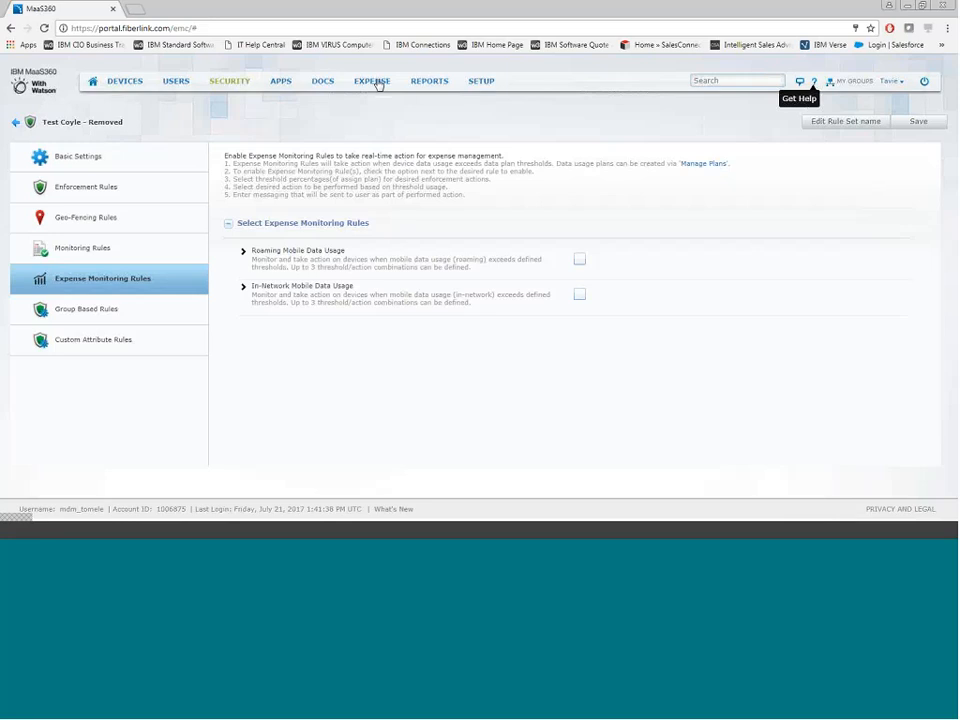
{"action": "mouse_move", "coordinate": [372, 83]}
{"action": "left_click", "coordinate": [578, 261]}
{"action": "scroll", "coordinate": [606, 290], "scroll_direction": "down", "scroll_amount": 1}
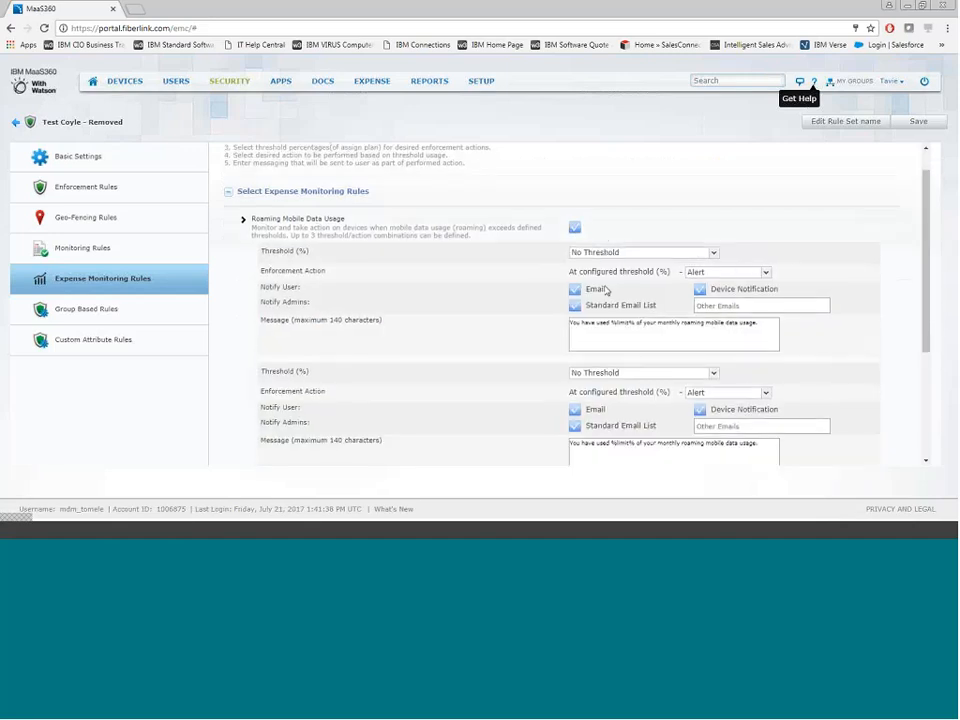
{"action": "left_click", "coordinate": [640, 252]}
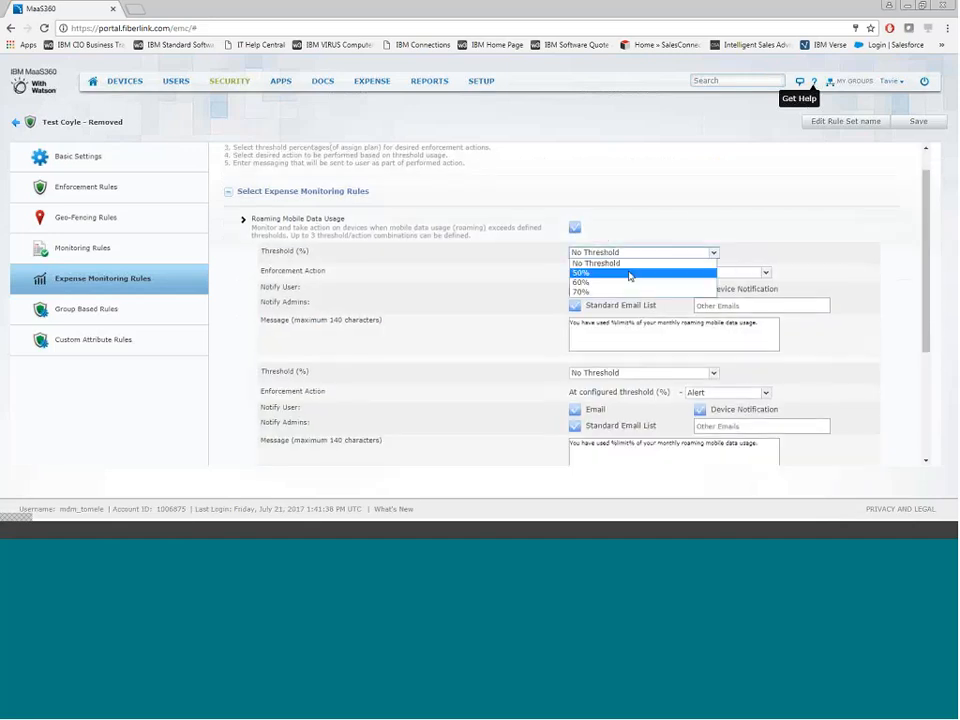
{"action": "left_click", "coordinate": [629, 274]}
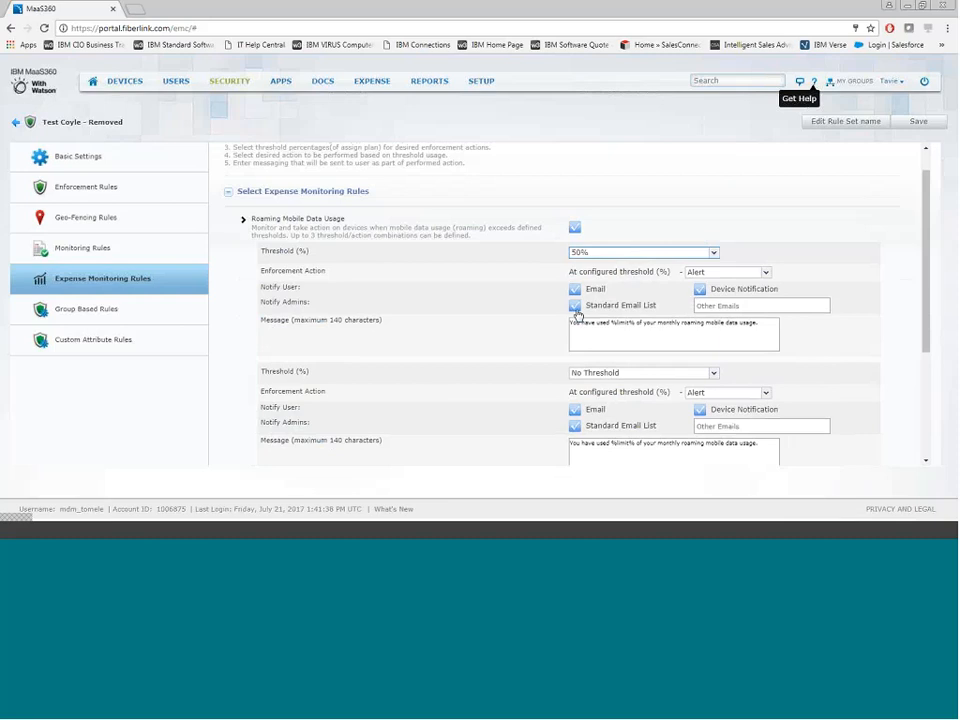
Set the second threshold of the Roaming Mobile Data Usage rule to 70% and the third threshold to 90%
{"action": "scroll", "coordinate": [577, 316], "scroll_direction": "down", "scroll_amount": 1}
{"action": "left_click", "coordinate": [608, 311]}
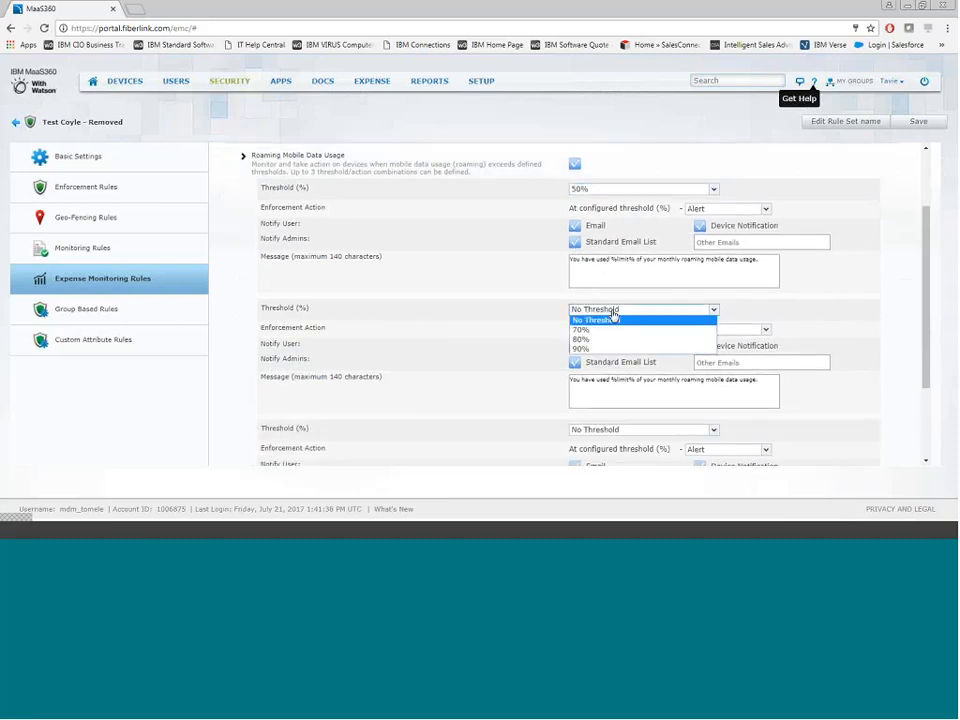
{"action": "left_click", "coordinate": [613, 331]}
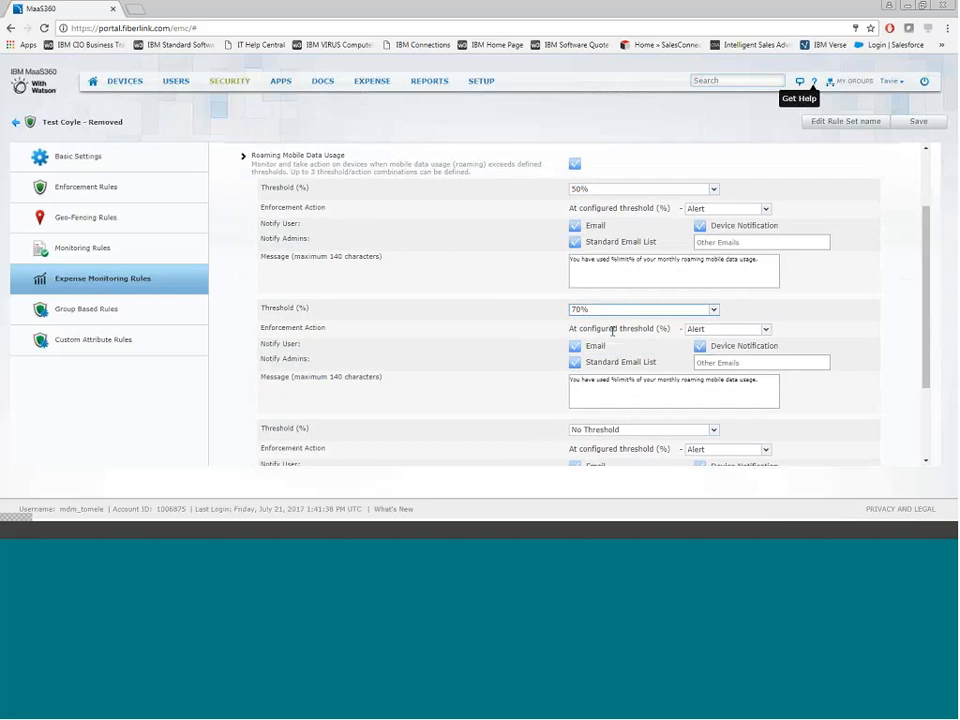
{"action": "scroll", "coordinate": [614, 335], "scroll_direction": "down", "scroll_amount": 1}
{"action": "scroll", "coordinate": [614, 340], "scroll_direction": "down", "scroll_amount": 2}
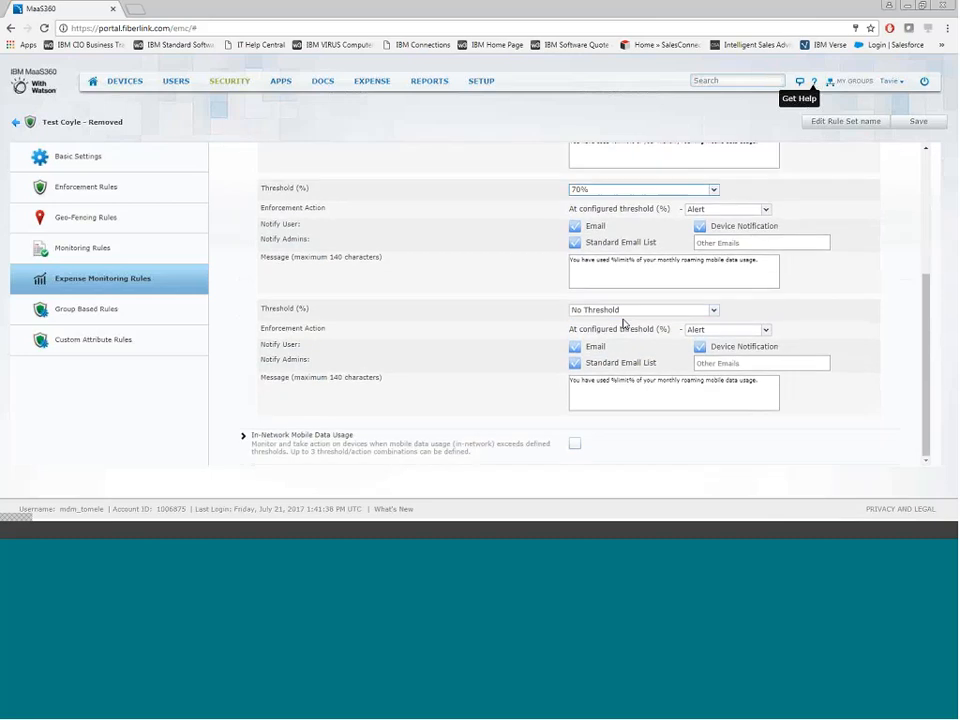
{"action": "left_click", "coordinate": [630, 310]}
{"action": "left_click", "coordinate": [631, 331]}
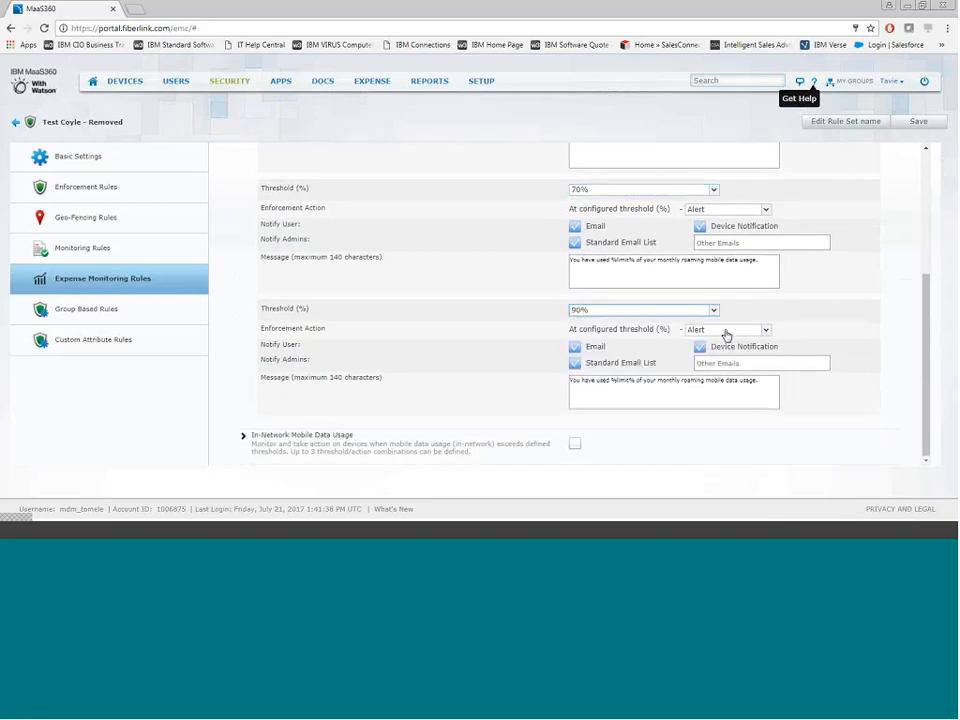
Set the enforcement action at the 90% roaming threshold to Change Policy and view the iOS policies available for it
{"action": "left_click", "coordinate": [725, 334]}
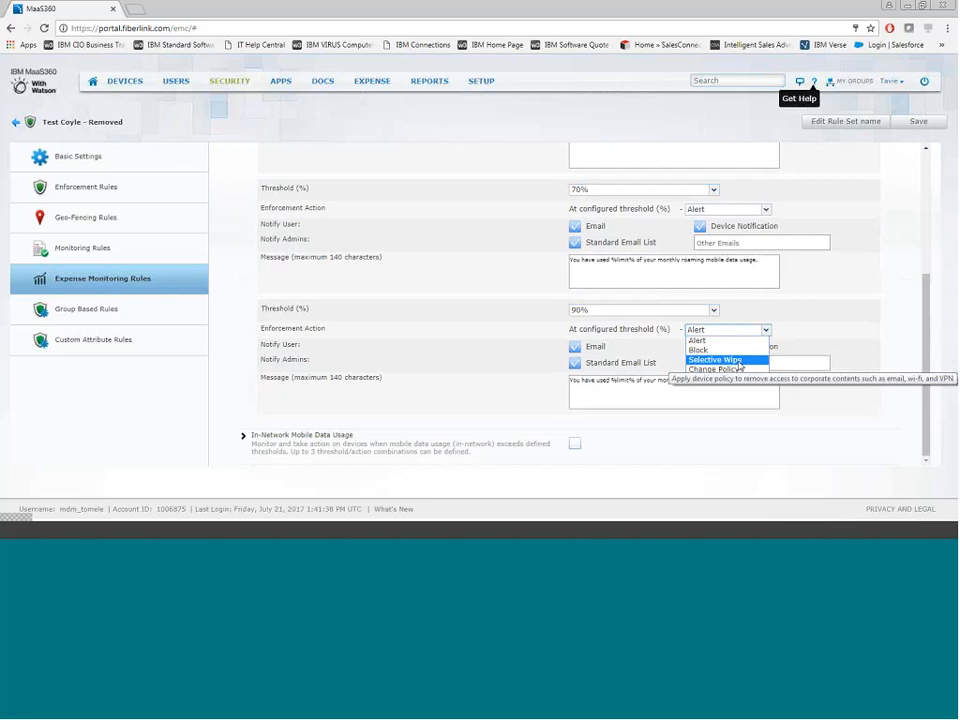
{"action": "left_click", "coordinate": [740, 369]}
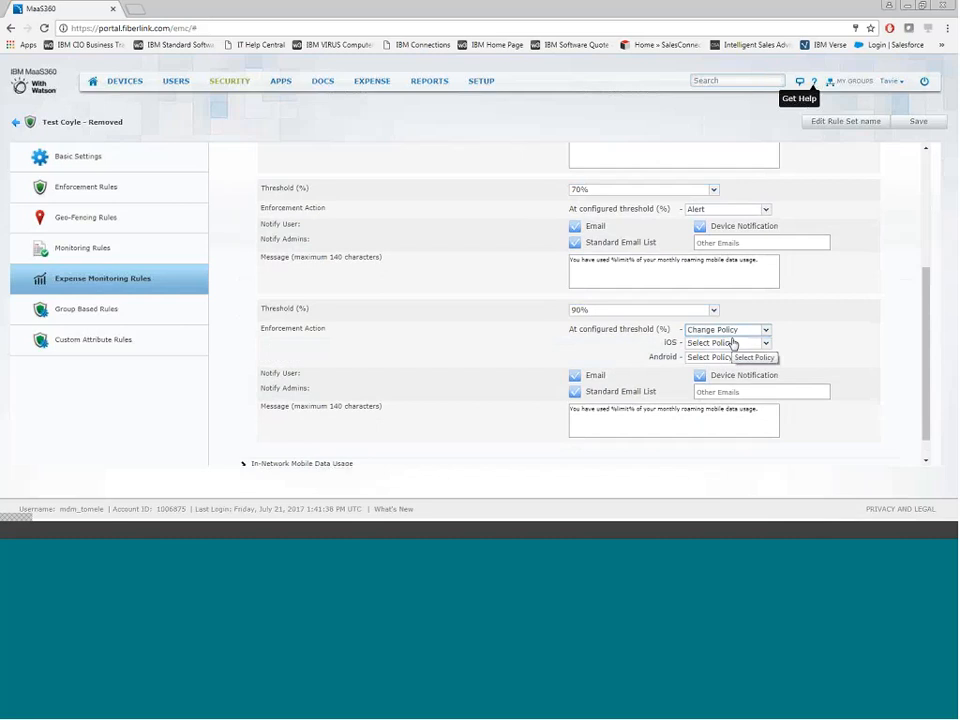
{"action": "left_click", "coordinate": [731, 343]}
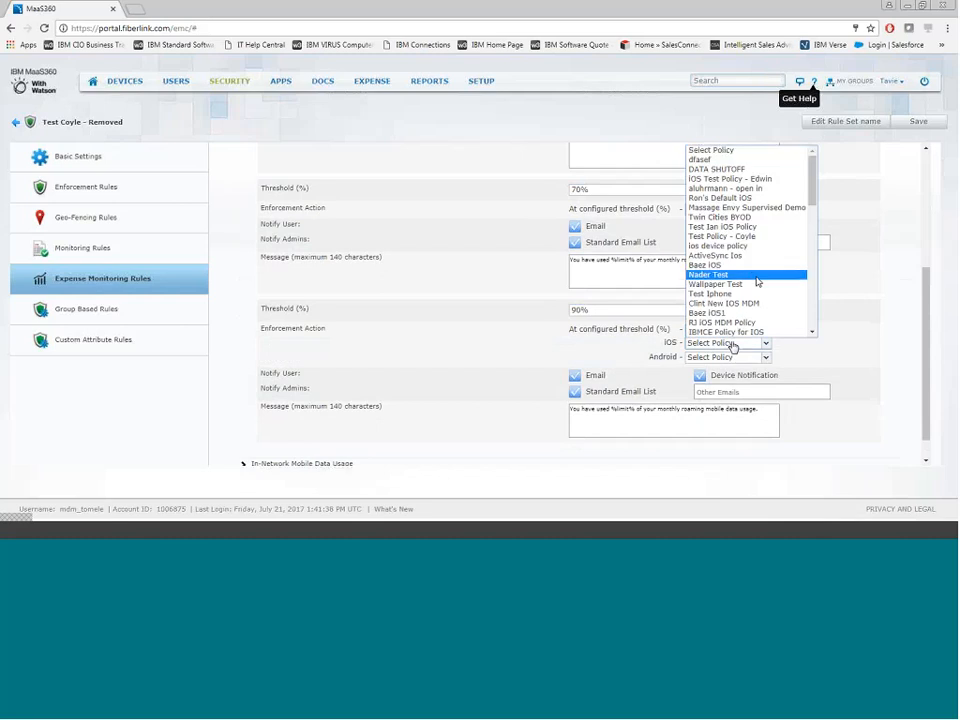
{"action": "left_click", "coordinate": [827, 316]}
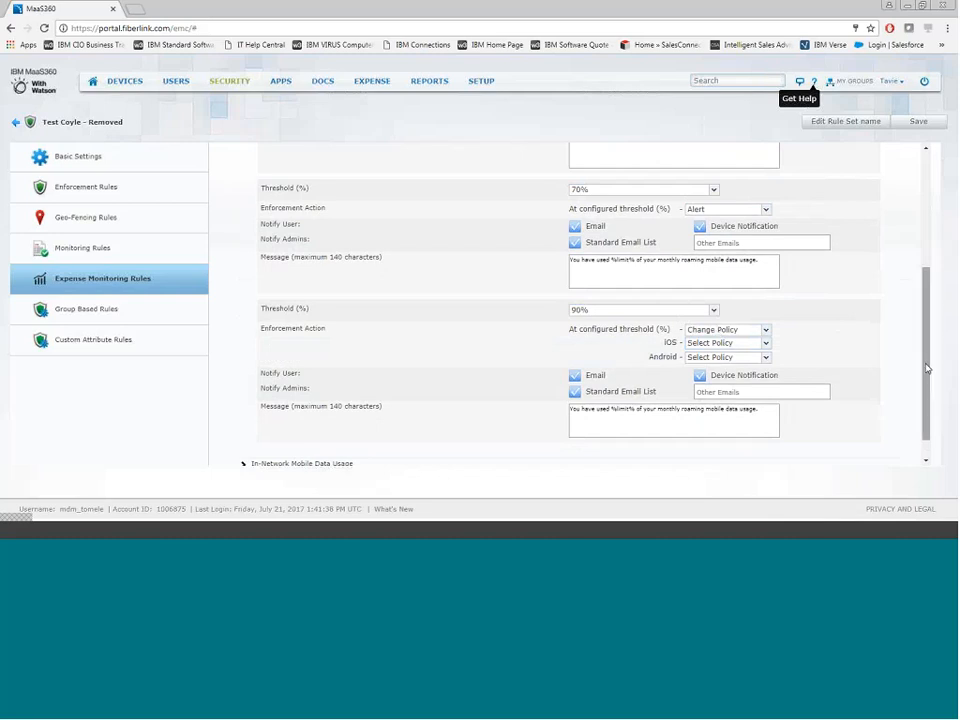
{"action": "left_click_drag", "start_coordinate": [926, 369], "coordinate": [927, 210]}
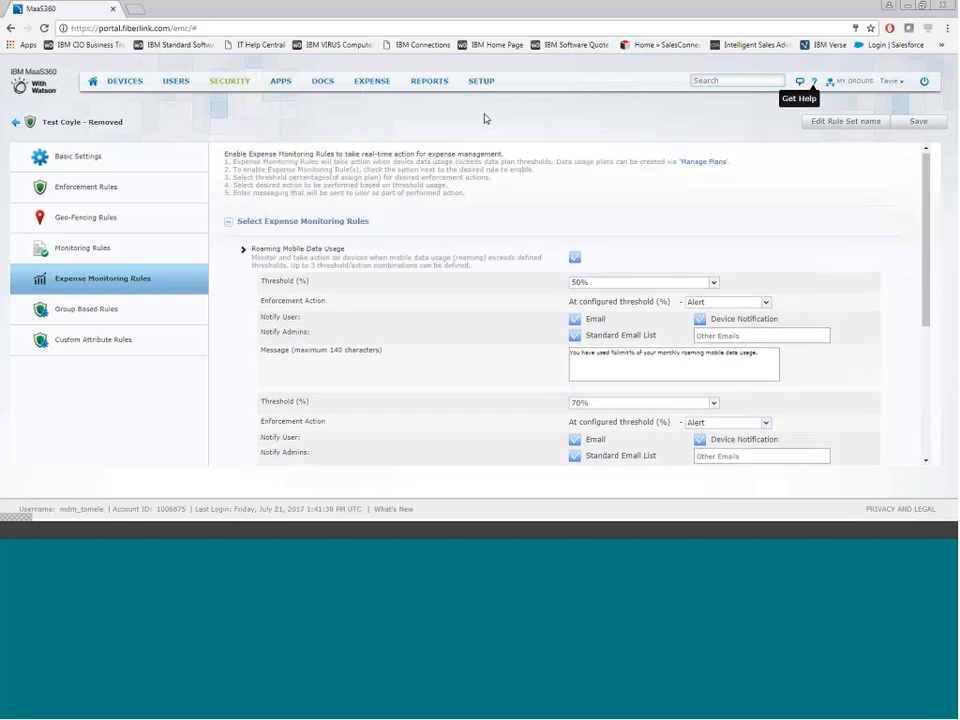
Review the mobile Hardware Inventory report by manufacturer and model, operating system version, free storage and device details
{"action": "mouse_move", "coordinate": [435, 87]}
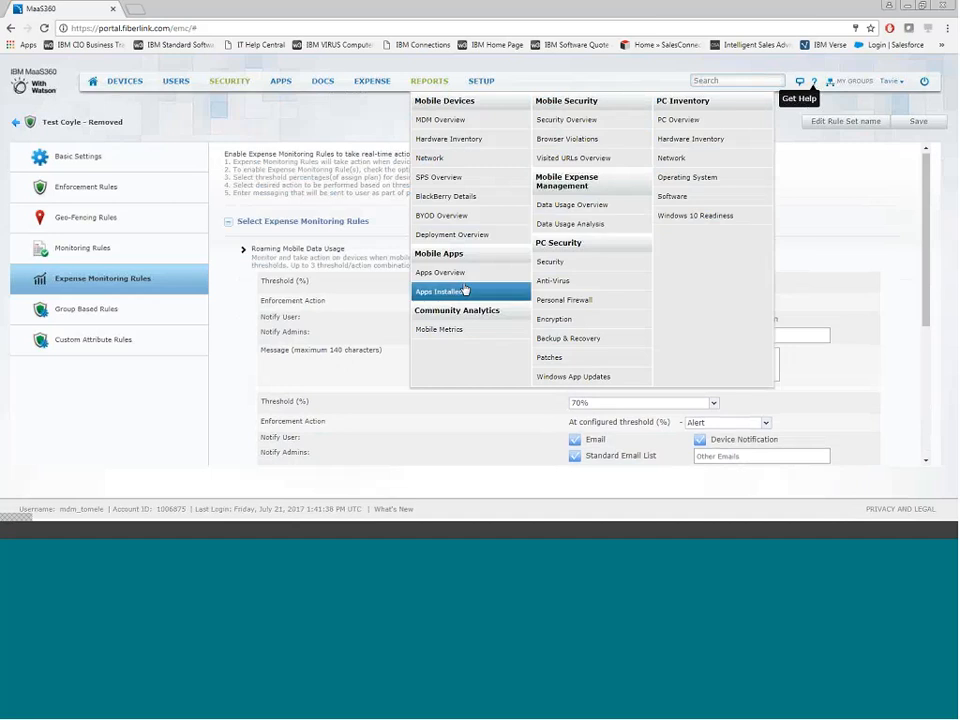
{"action": "left_click", "coordinate": [495, 145]}
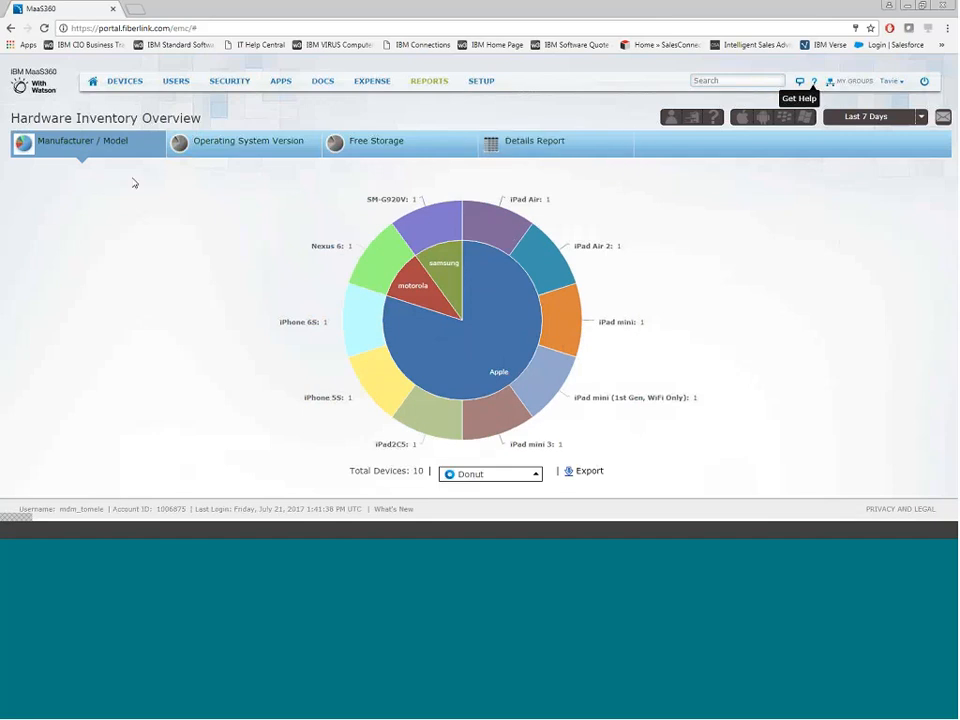
{"action": "mouse_move", "coordinate": [424, 287]}
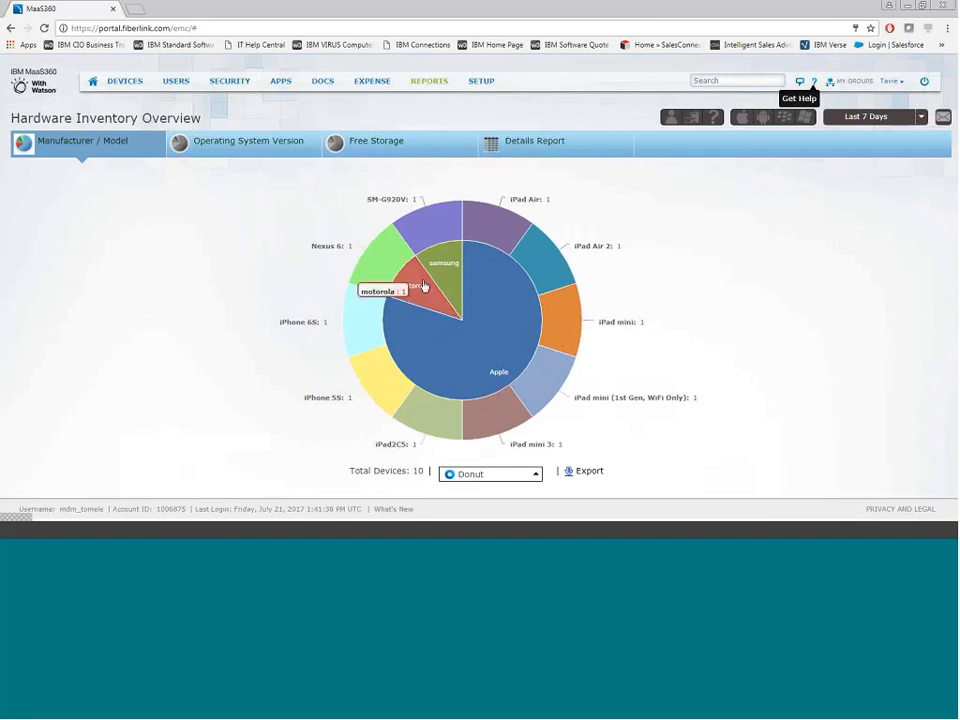
{"action": "left_click", "coordinate": [518, 476]}
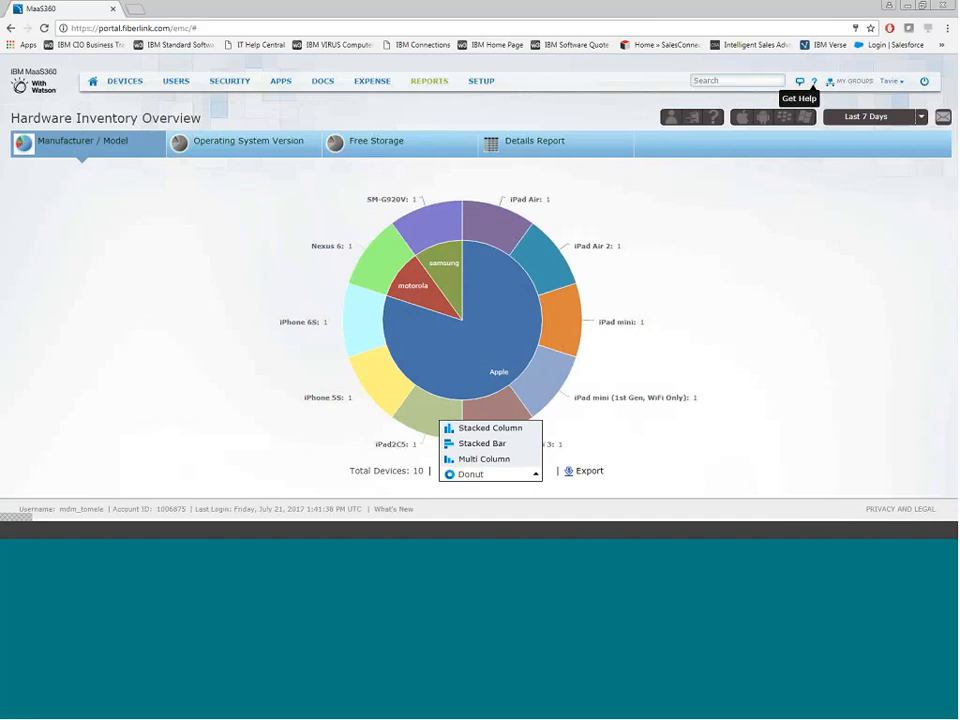
{"action": "left_click", "coordinate": [258, 150]}
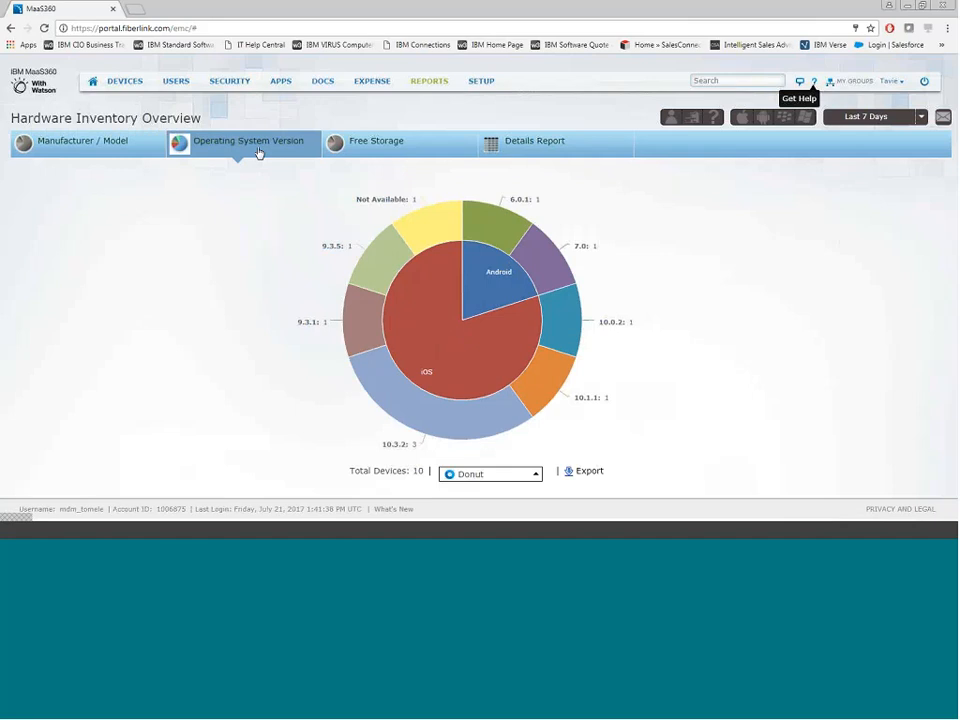
{"action": "left_click", "coordinate": [414, 147]}
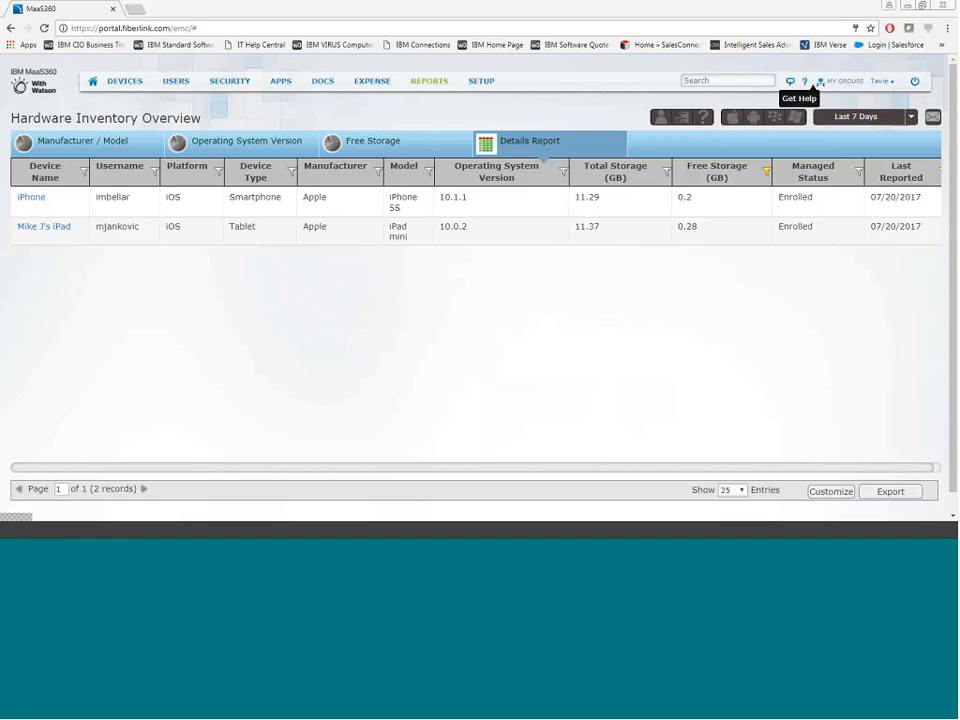
{"action": "left_click", "coordinate": [911, 116]}
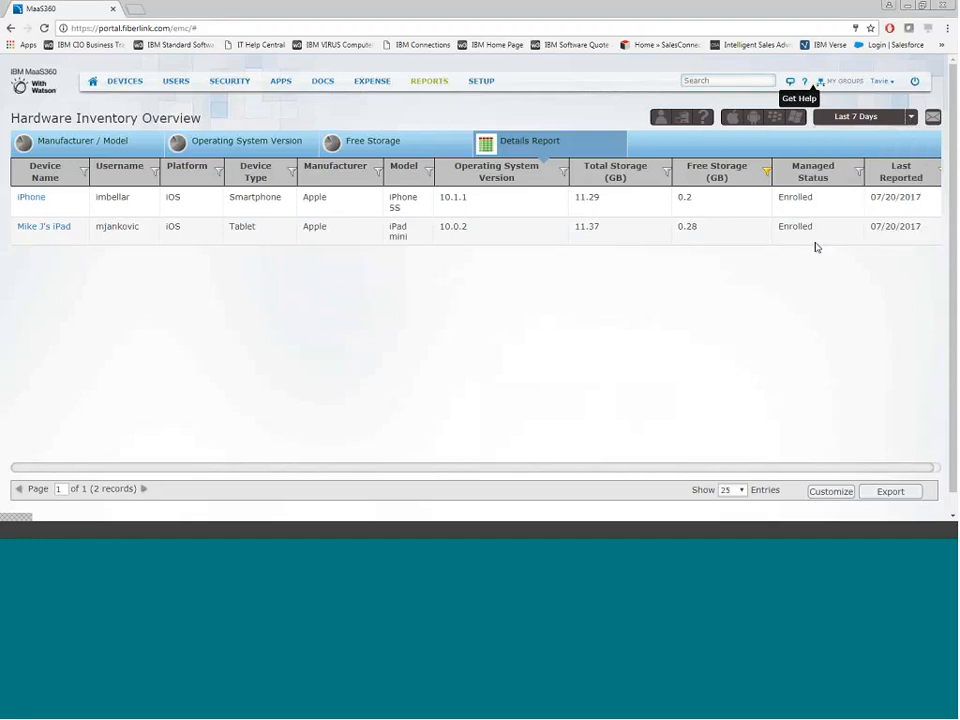
Examine the options for a new email subscription to the hardware inventory report, trying Weekly delivery on Monday, and cancel it
{"action": "left_click", "coordinate": [932, 118]}
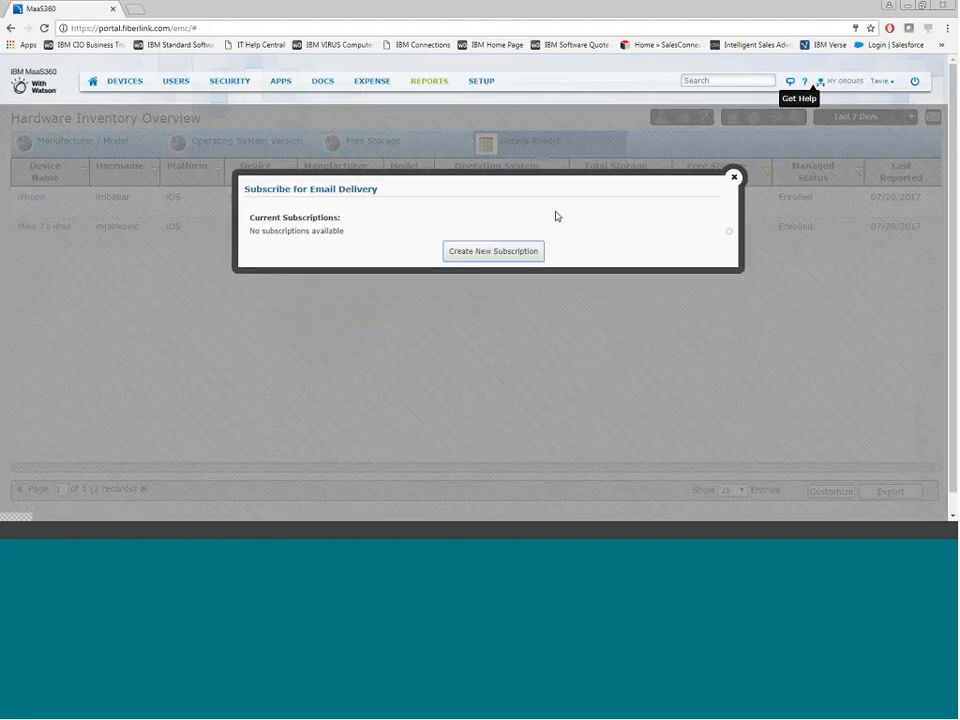
{"action": "left_click", "coordinate": [521, 255]}
{"action": "left_click_drag", "start_coordinate": [540, 191], "coordinate": [556, 165]}
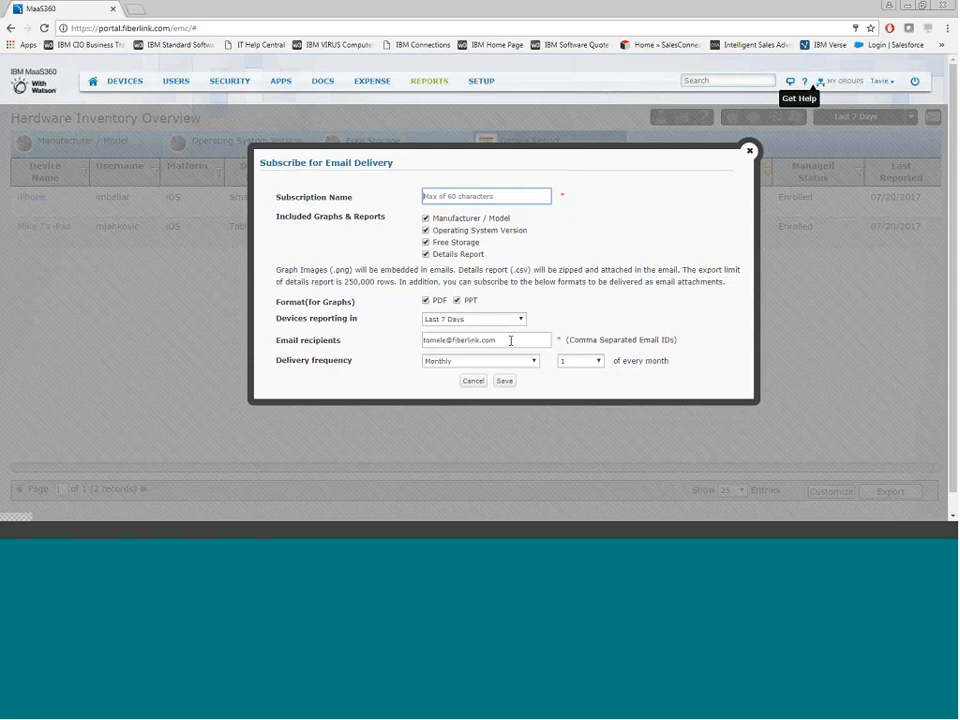
{"action": "left_click", "coordinate": [511, 341]}
{"action": "type", "text": ","}
{"action": "left_click", "coordinate": [521, 363]}
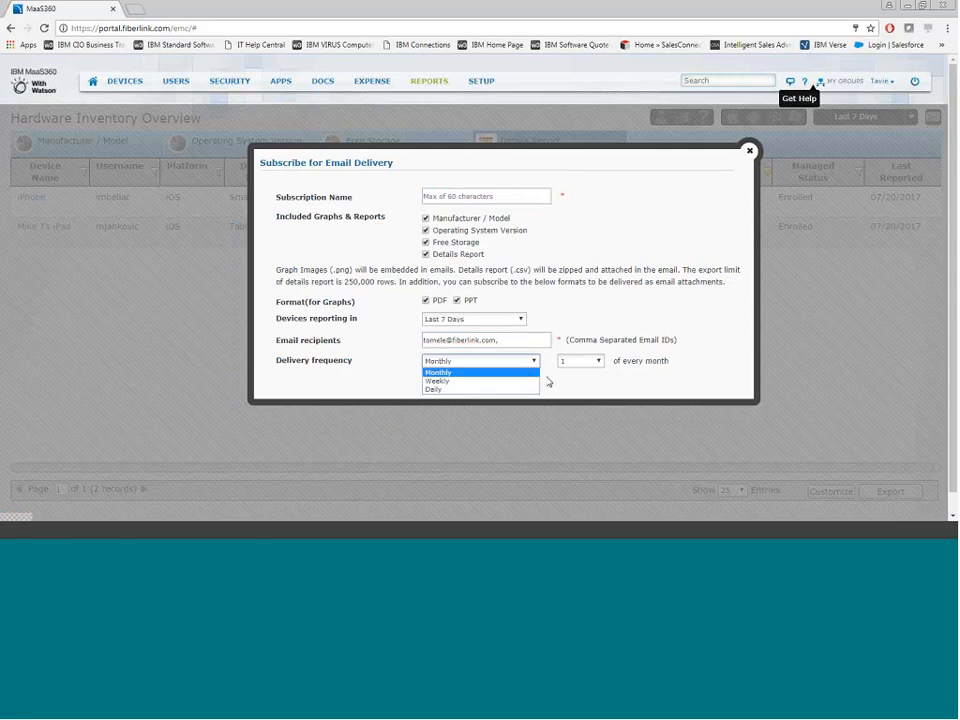
{"action": "left_click", "coordinate": [525, 381]}
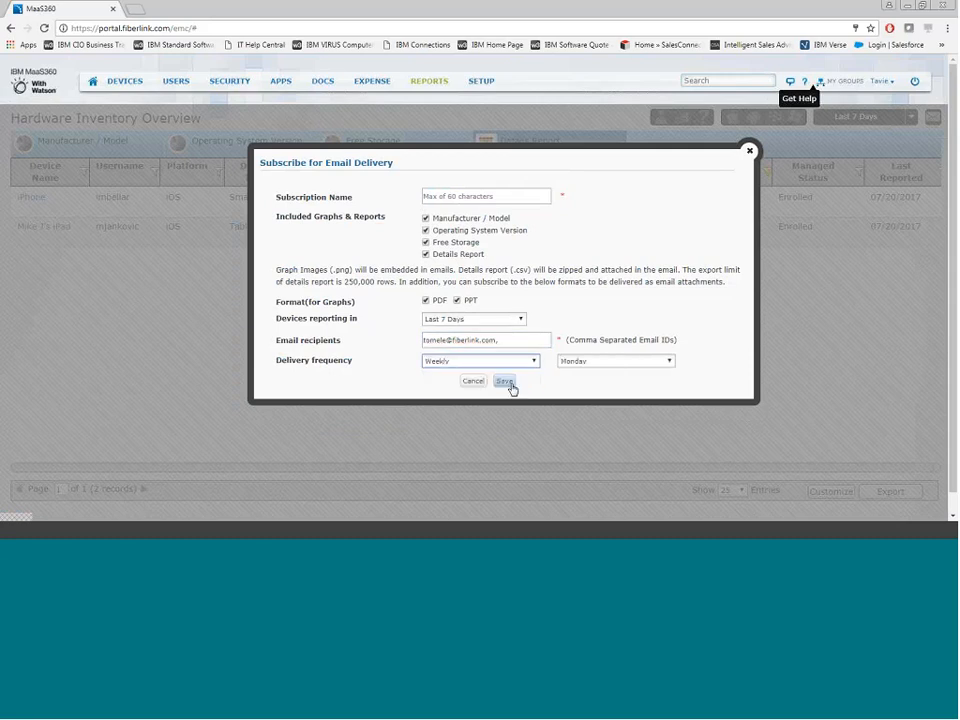
{"action": "left_click", "coordinate": [585, 364]}
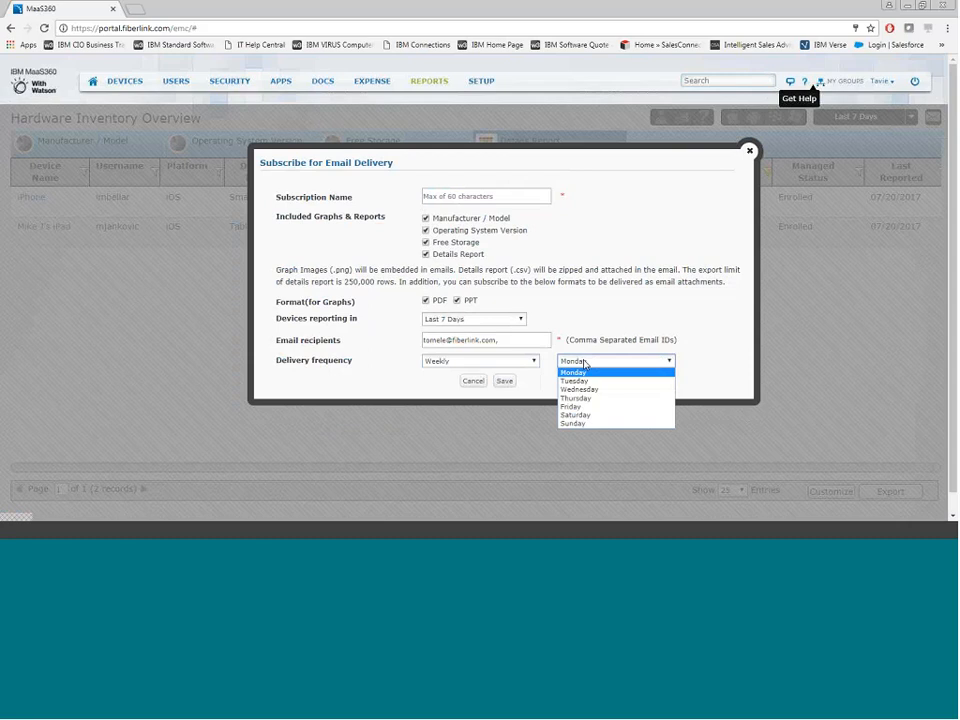
{"action": "left_click", "coordinate": [585, 364]}
{"action": "left_click", "coordinate": [473, 382]}
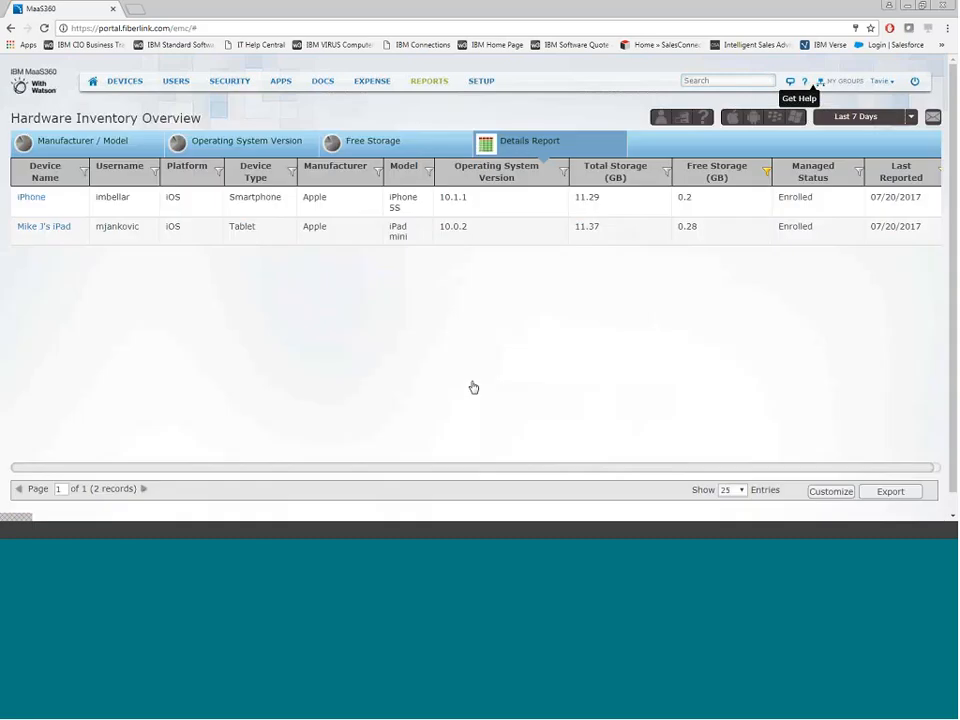
Open the form for adding a portal administrator and view its authentication, corporate username and email fields
{"action": "mouse_move", "coordinate": [481, 82]}
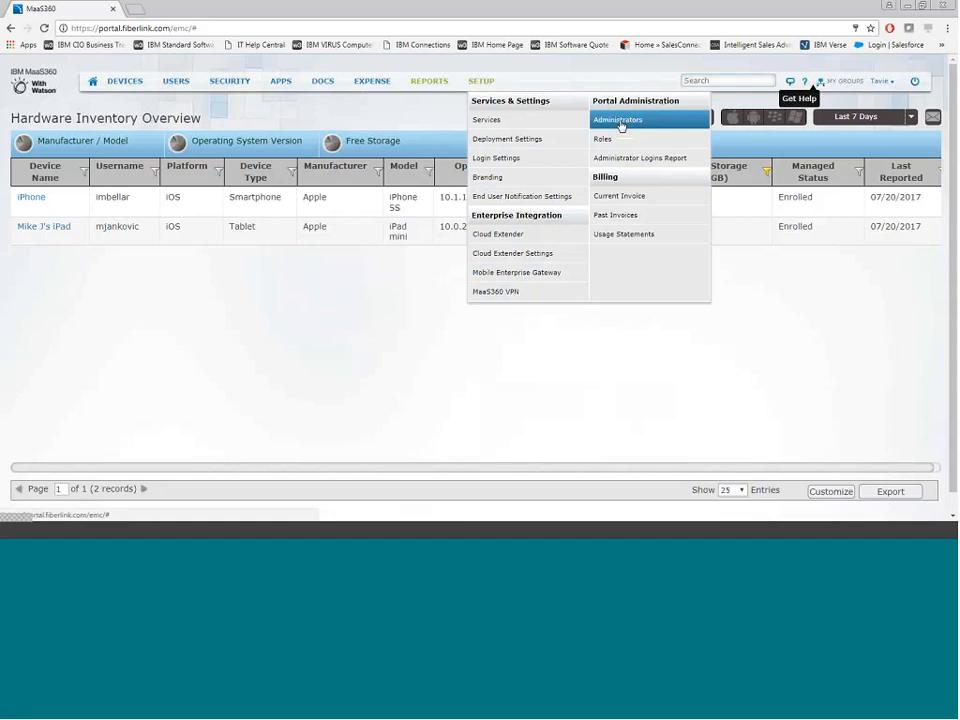
{"action": "left_click", "coordinate": [620, 122]}
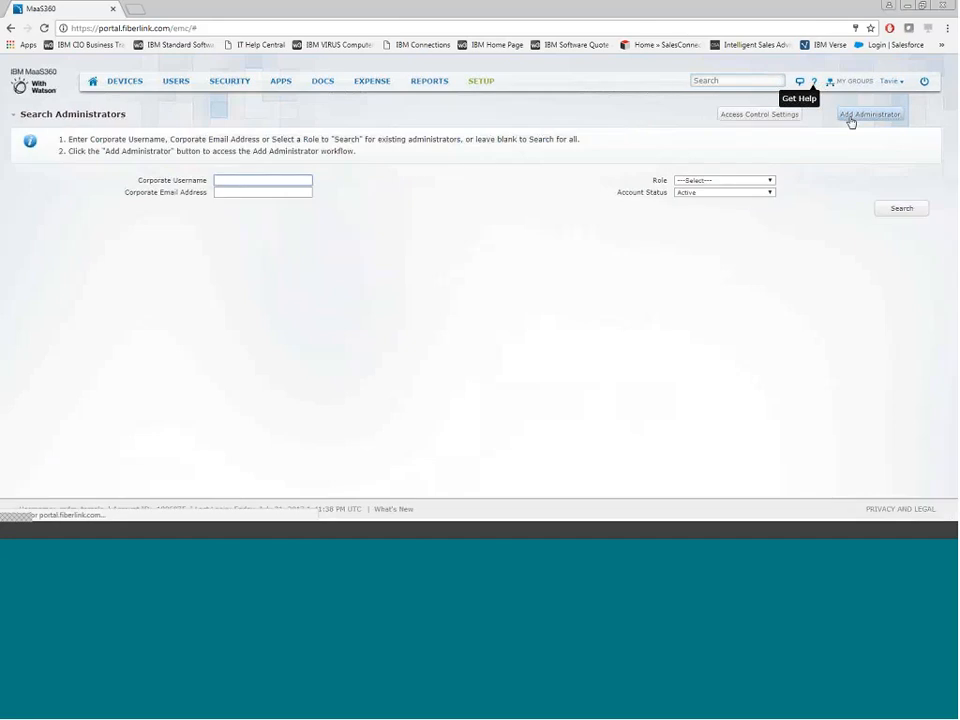
{"action": "left_click", "coordinate": [866, 116]}
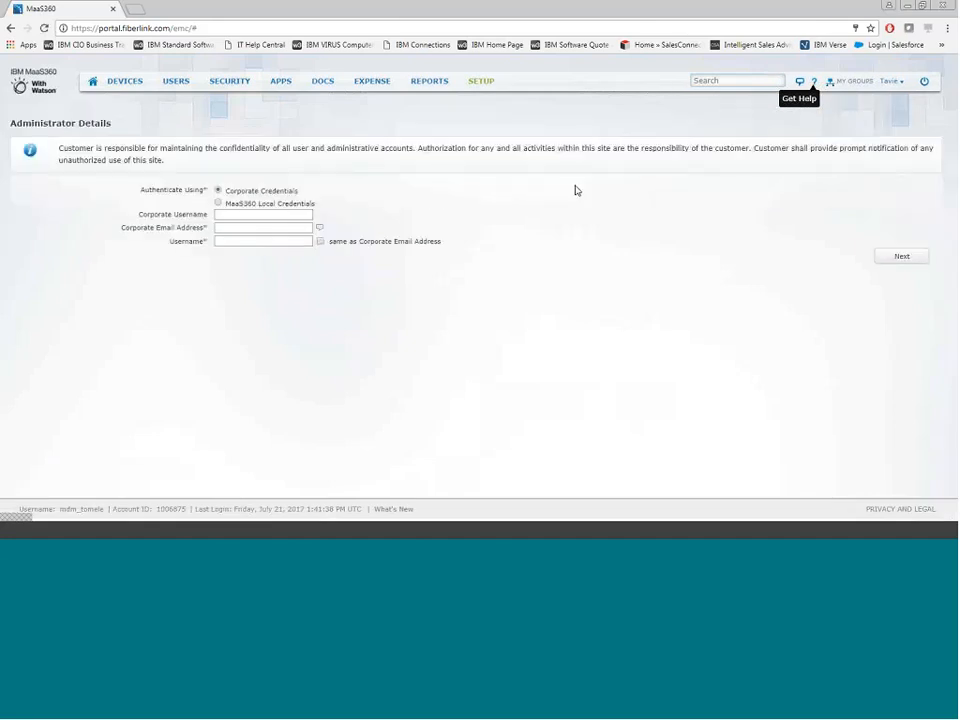
{"action": "left_click", "coordinate": [238, 216]}
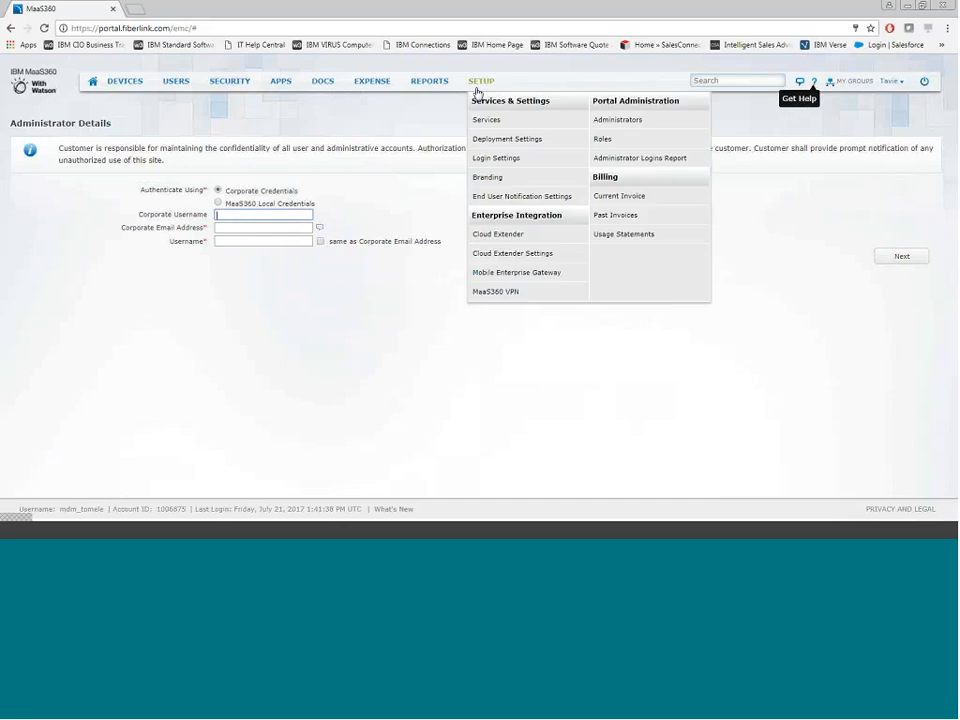
Examine the existing portal roles and the creation modes for a new role, selecting Create new, and return to the home page
{"action": "left_click", "coordinate": [629, 144]}
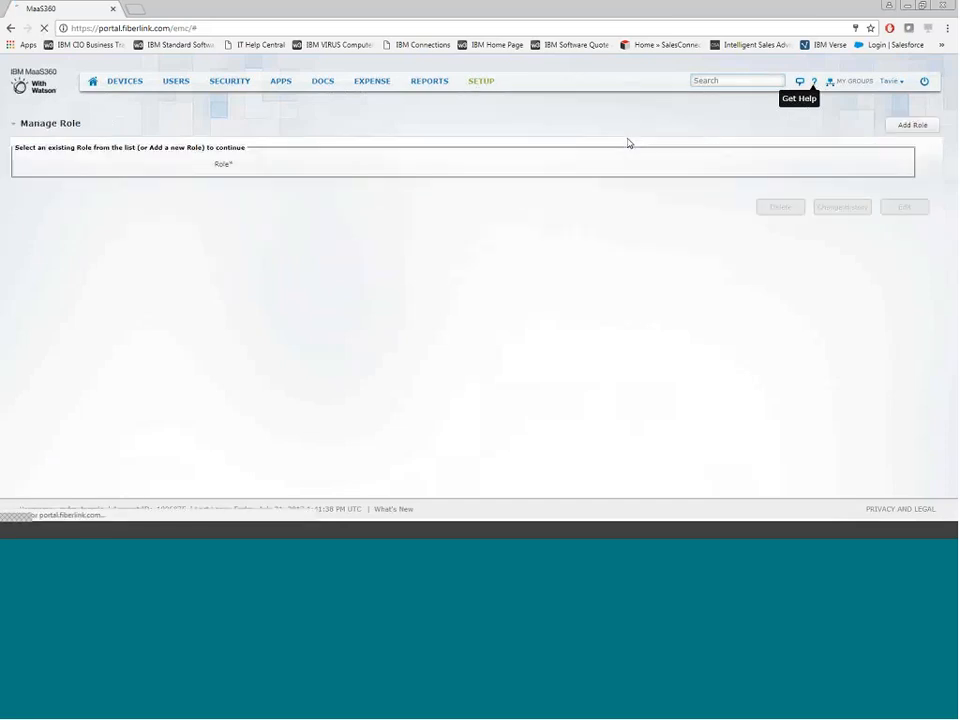
{"action": "left_click", "coordinate": [318, 164]}
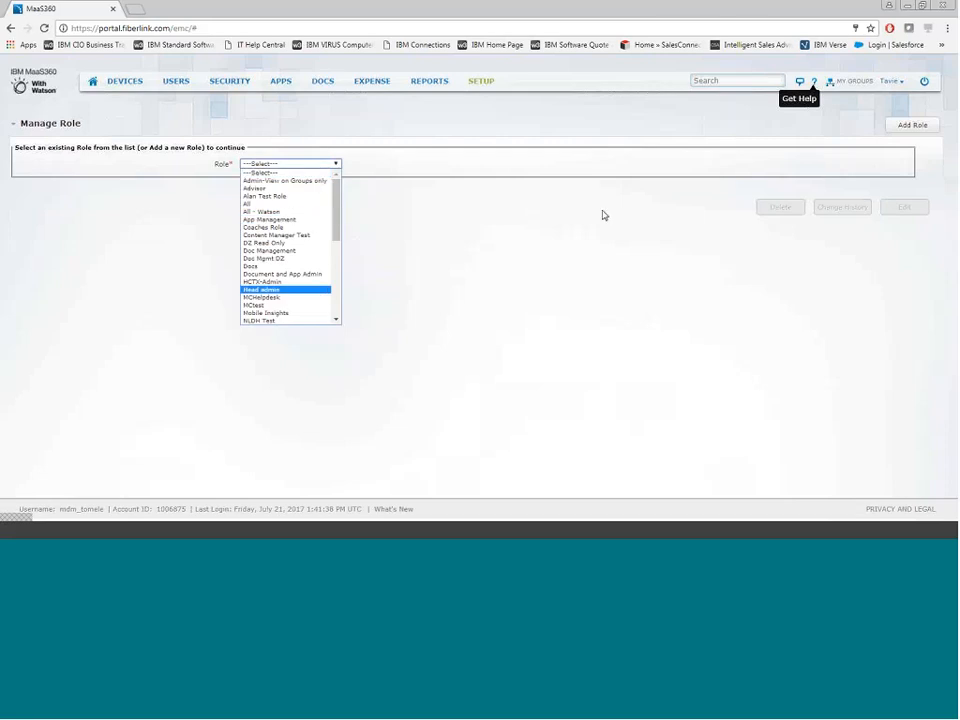
{"action": "left_click", "coordinate": [904, 126]}
{"action": "left_click", "coordinate": [904, 127]}
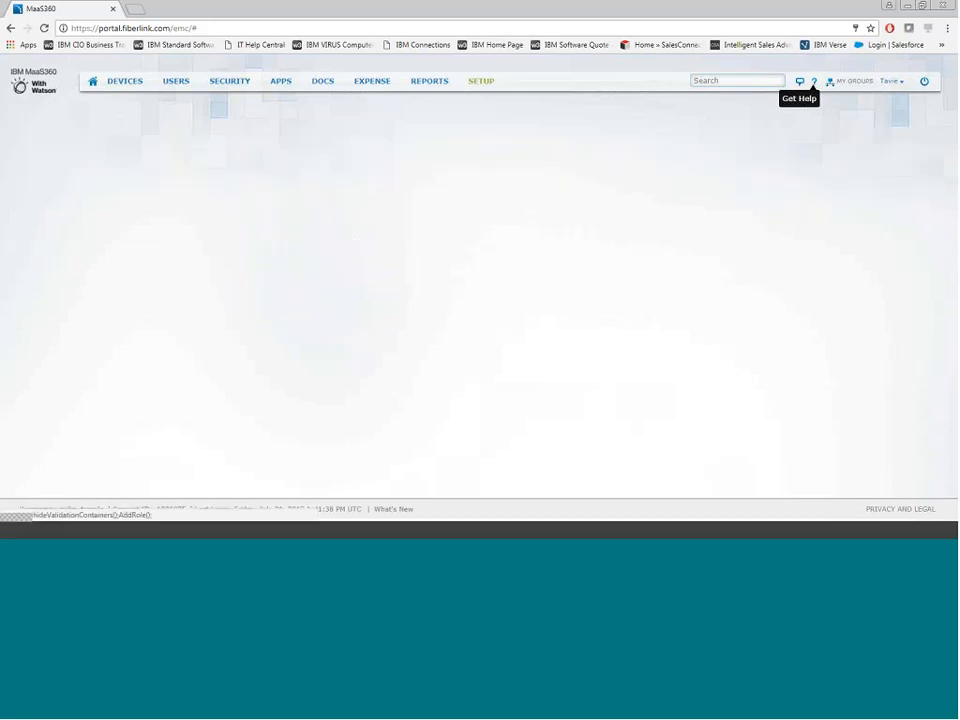
{"action": "left_click", "coordinate": [100, 241]}
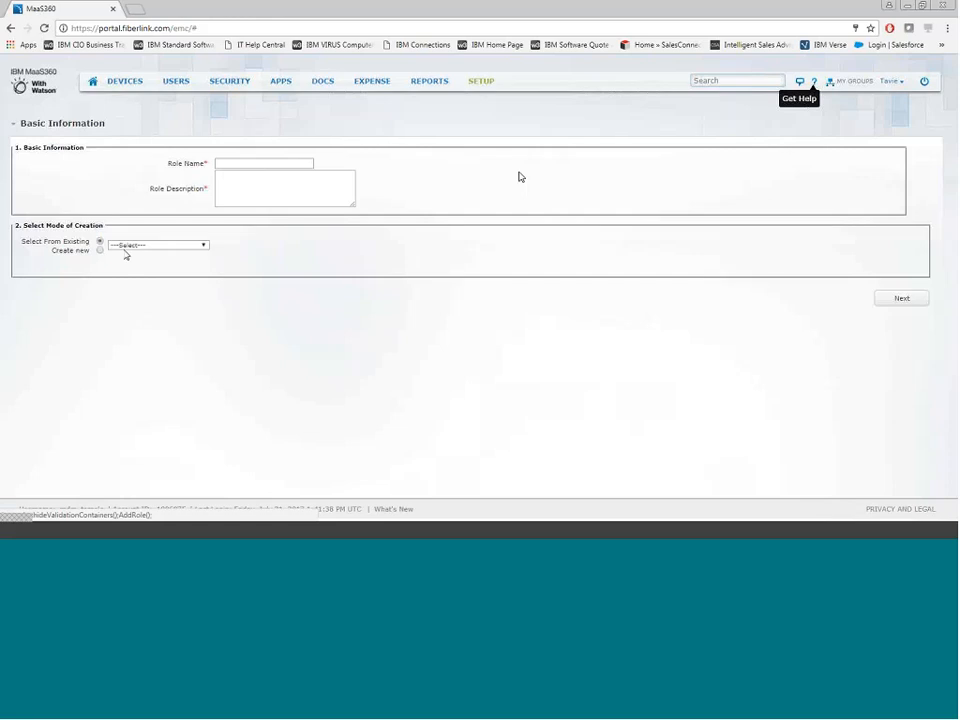
{"action": "left_click", "coordinate": [100, 250]}
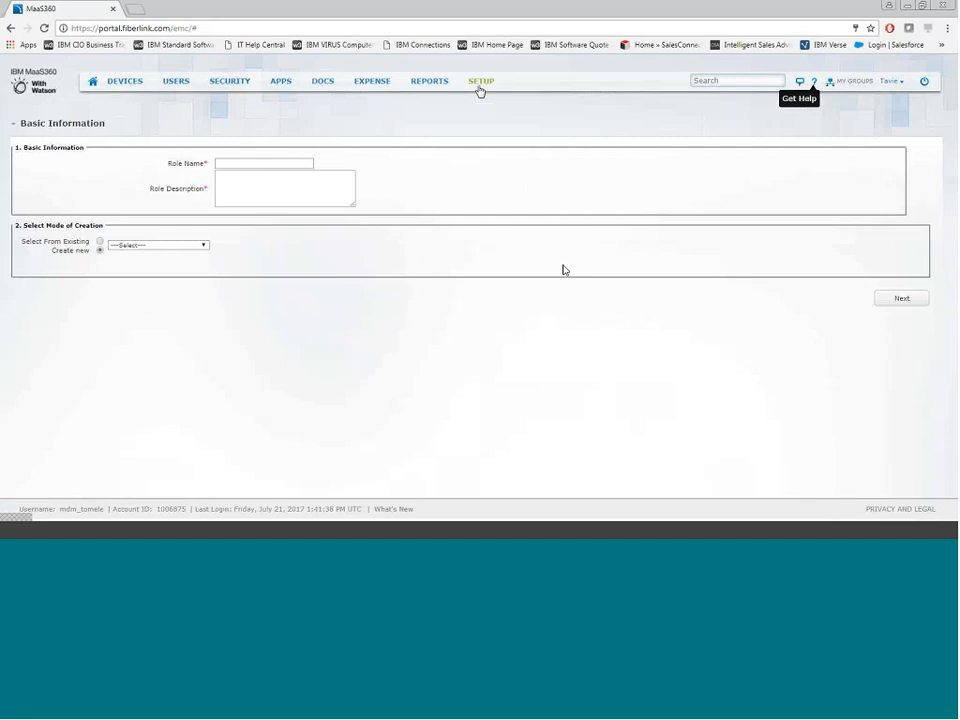
{"action": "left_click", "coordinate": [90, 87]}
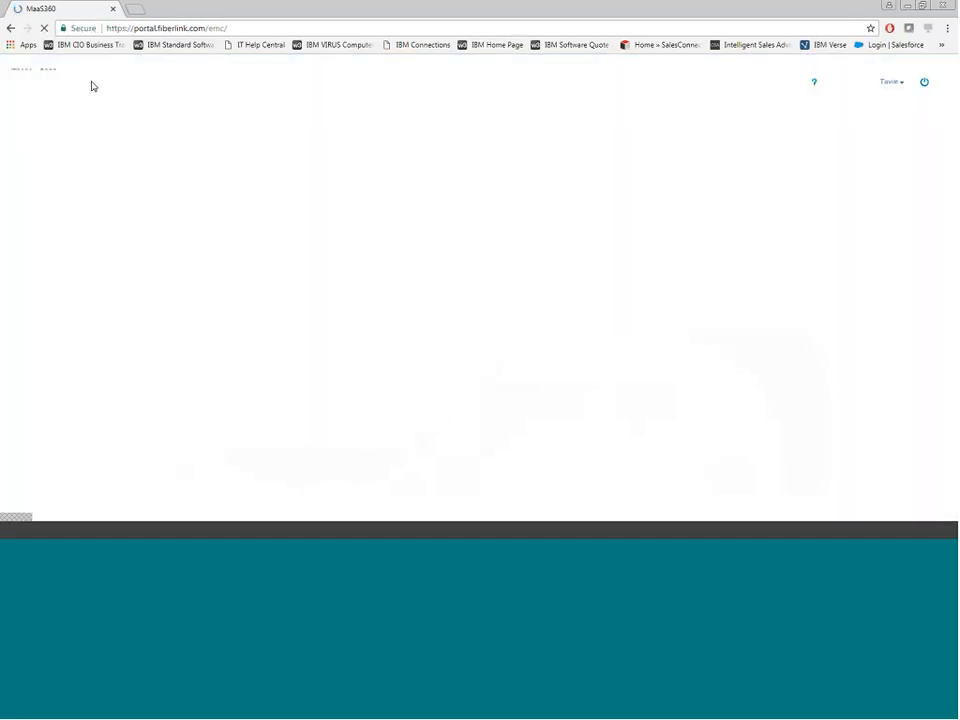